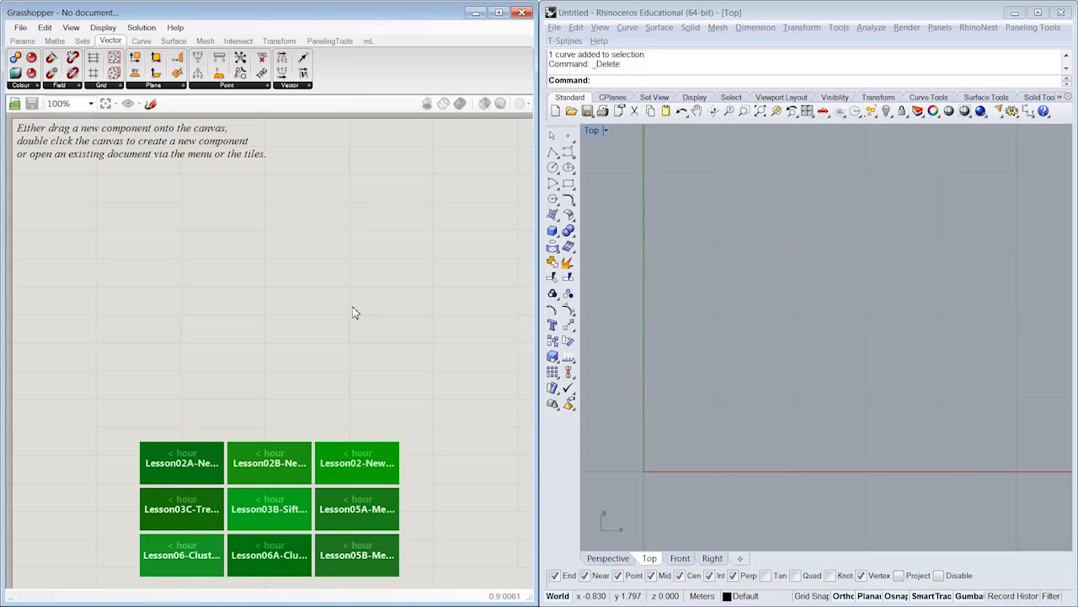
# Place a Polygon component on the empty canvas and frame its hexagon preview in the Top viewport
pyautogui.click(142, 42)
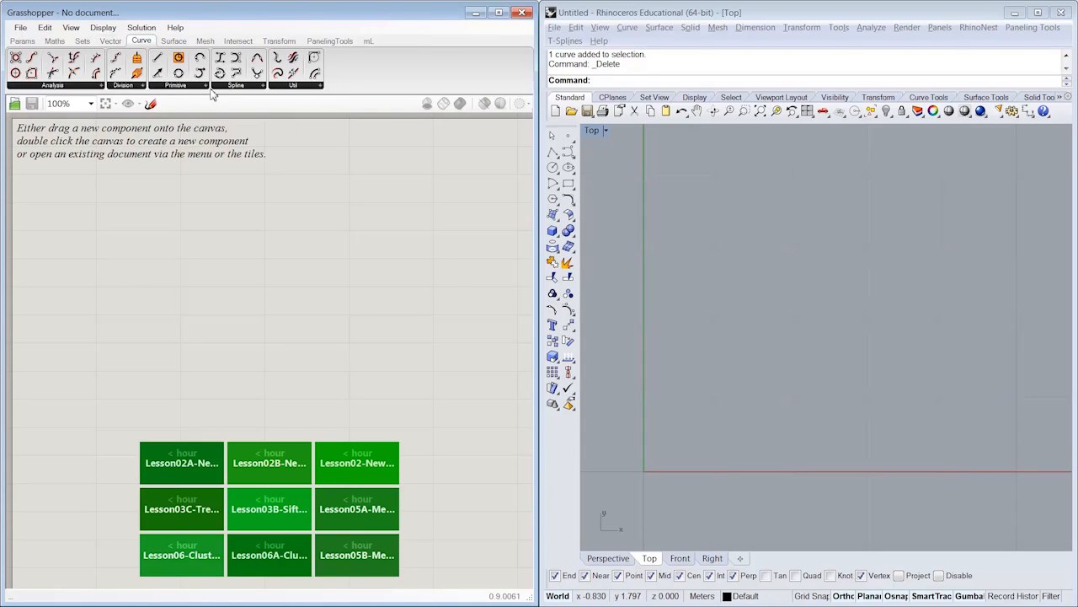
pyautogui.click(201, 86)
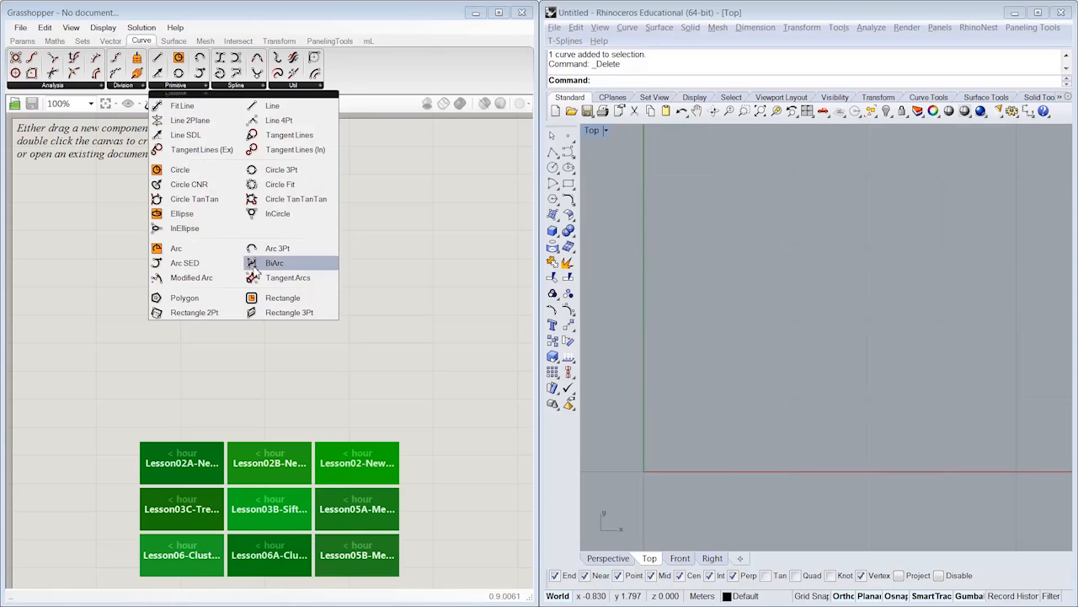
pyautogui.click(202, 297)
pyautogui.click(164, 235)
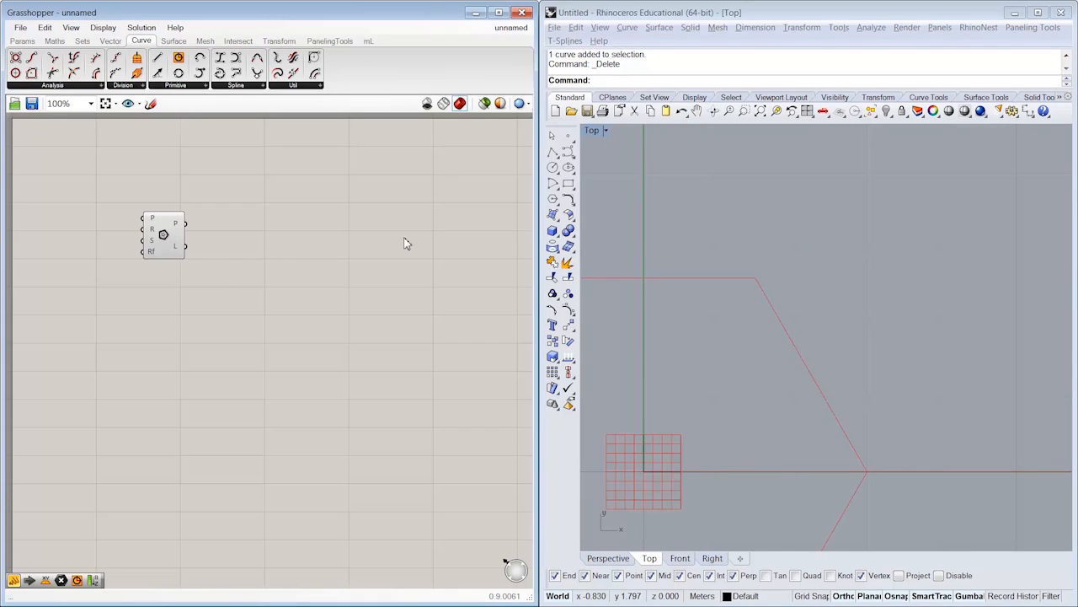
pyautogui.scroll(-4, 784, 311)
pyautogui.moveTo(673, 354); pyautogui.dragTo(797, 257, button='right')
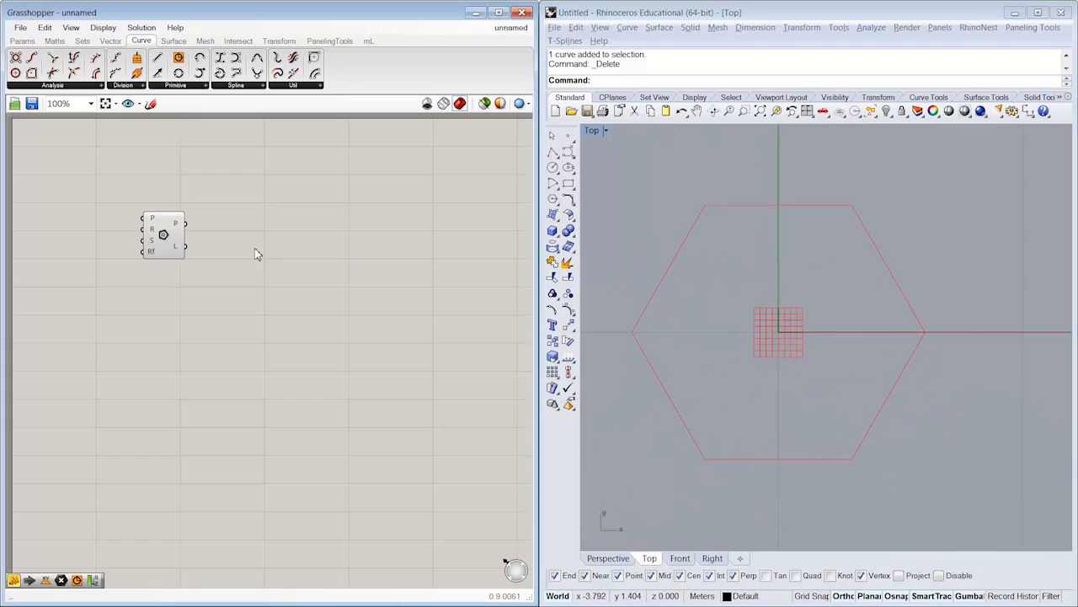
pyautogui.scroll(3, 199, 244)
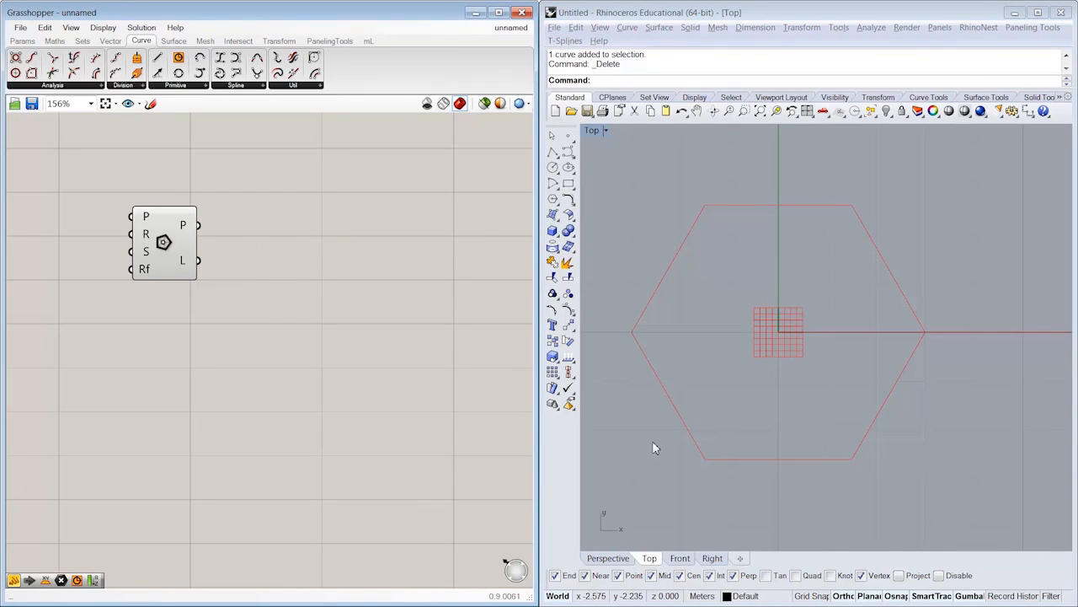
# Add an Explode component beside the Polygon, feed it the polygon curve, and align it with the Polygon component
pyautogui.click(308, 85)
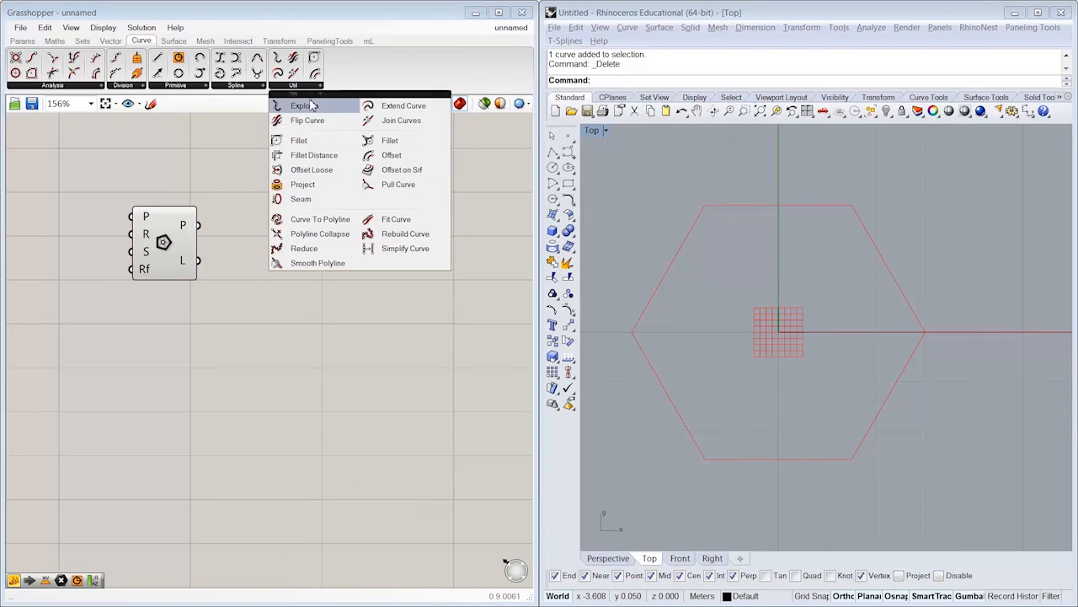
pyautogui.moveTo(305, 106); pyautogui.dragTo(284, 212)
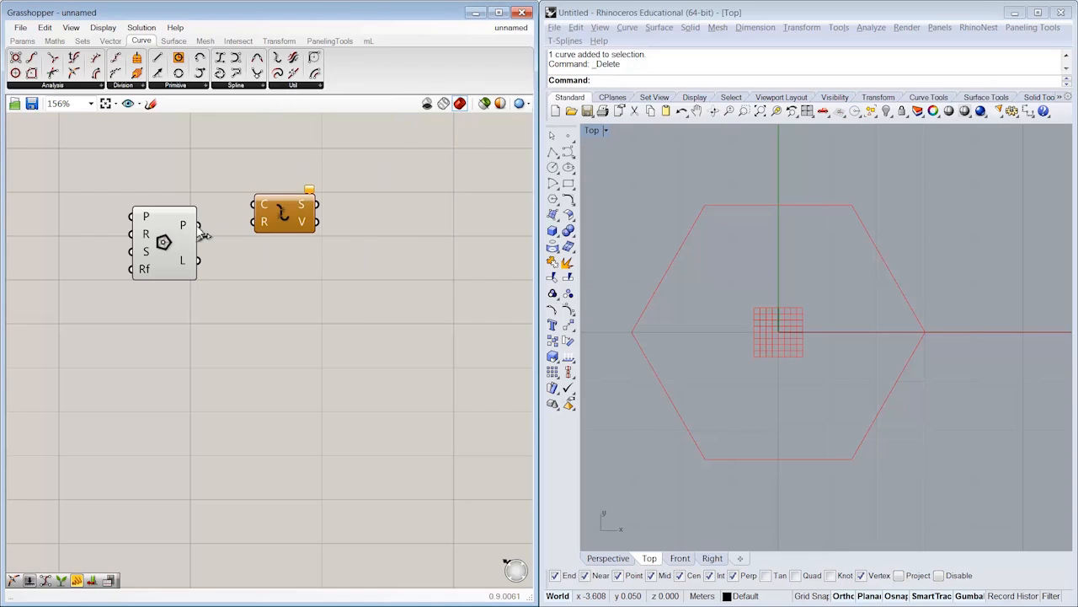
pyautogui.moveTo(200, 225); pyautogui.dragTo(253, 205)
pyautogui.moveTo(306, 210)
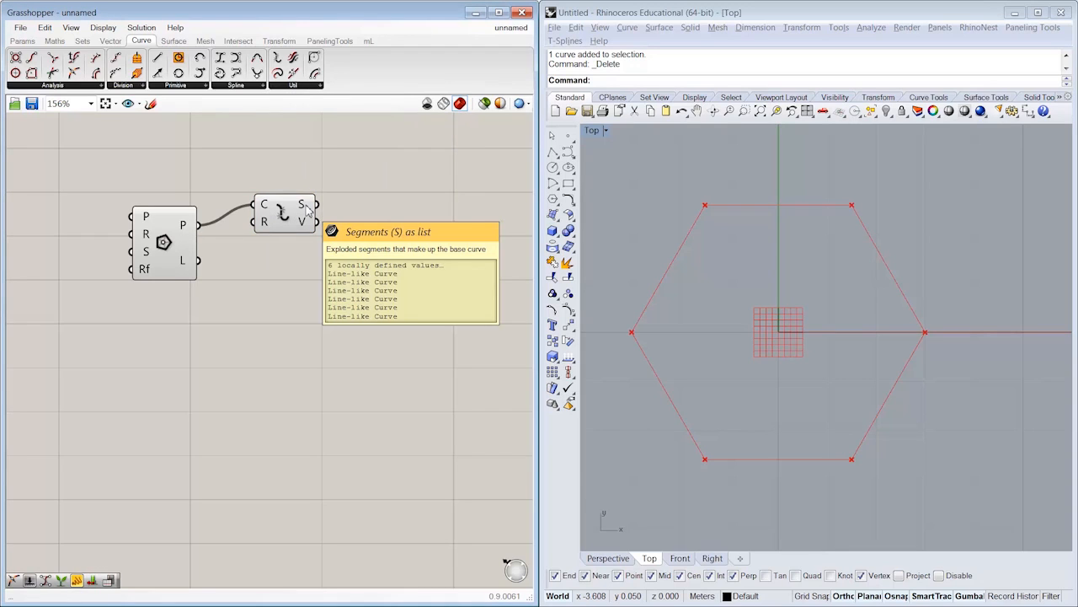
pyautogui.moveTo(310, 232)
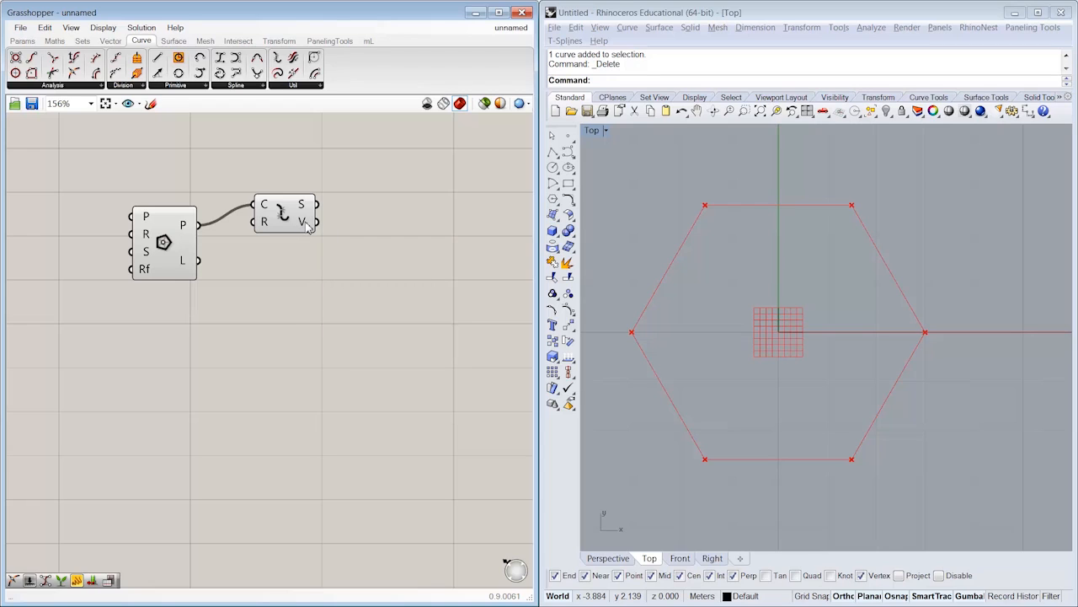
pyautogui.moveTo(286, 210); pyautogui.dragTo(283, 223)
pyautogui.click(373, 336)
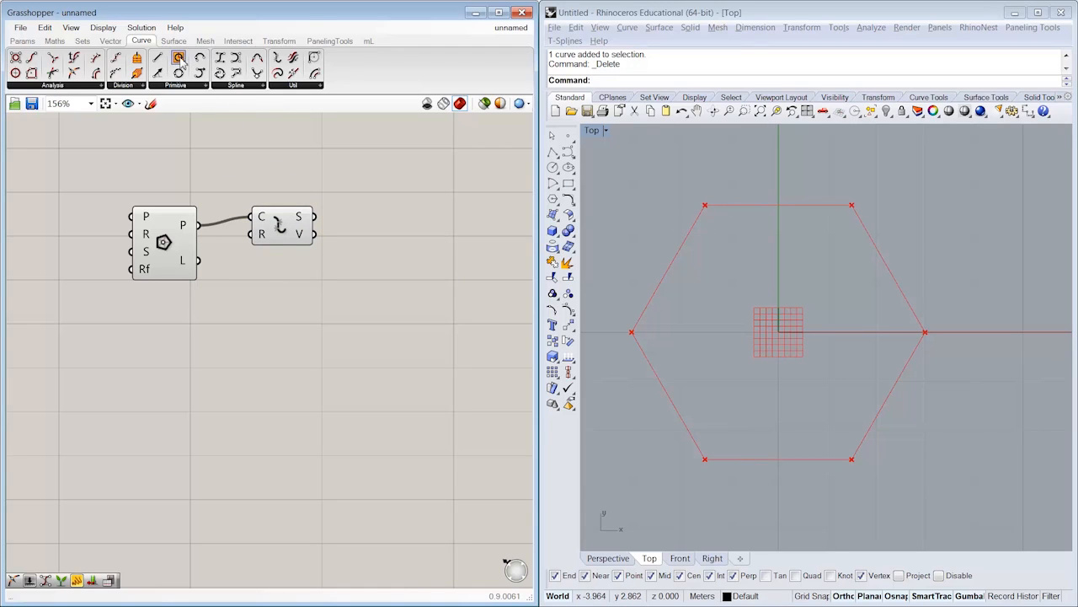
# Add a Circle component and use the Explode component's vertices as its base planes
pyautogui.moveTo(179, 59); pyautogui.dragTo(401, 270)
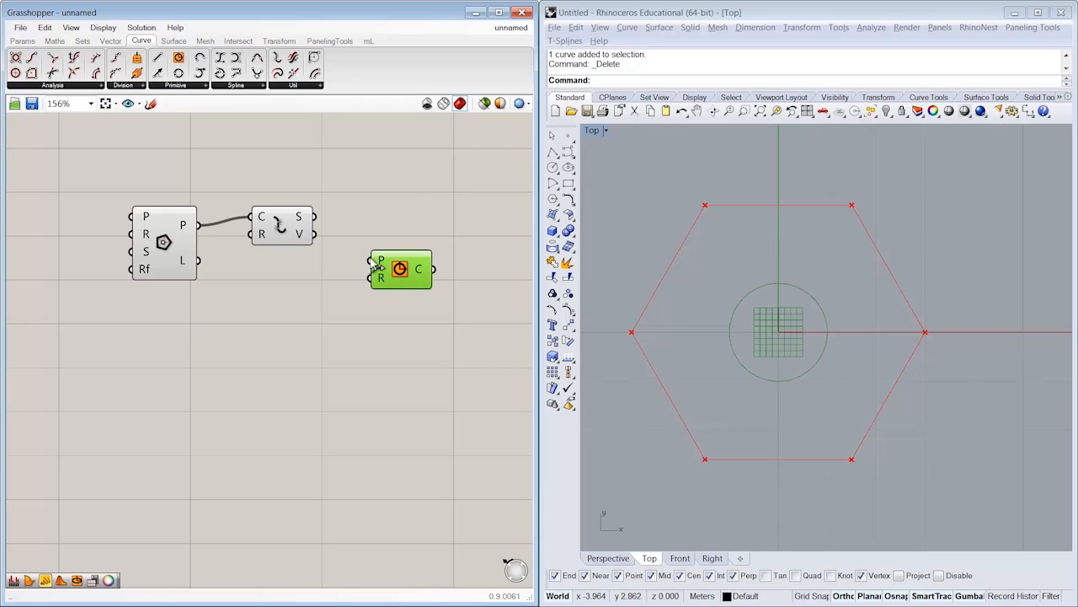
pyautogui.moveTo(314, 234); pyautogui.dragTo(369, 260)
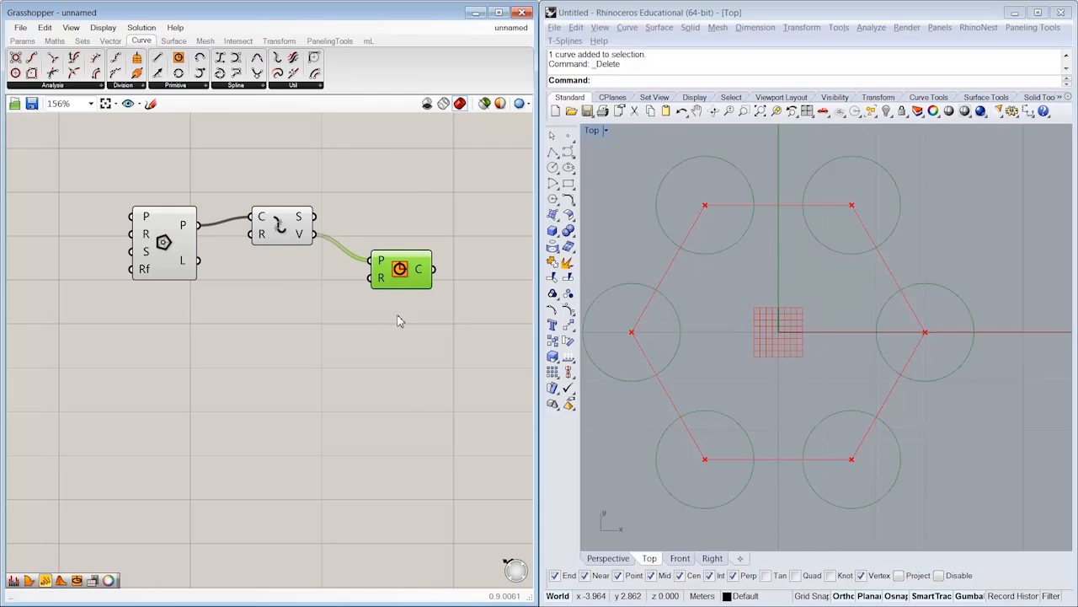
pyautogui.moveTo(382, 266)
# Add a Number Slider, wire it to the Circle's radius input, and set it to 0.583
pyautogui.doubleClick(256, 327)
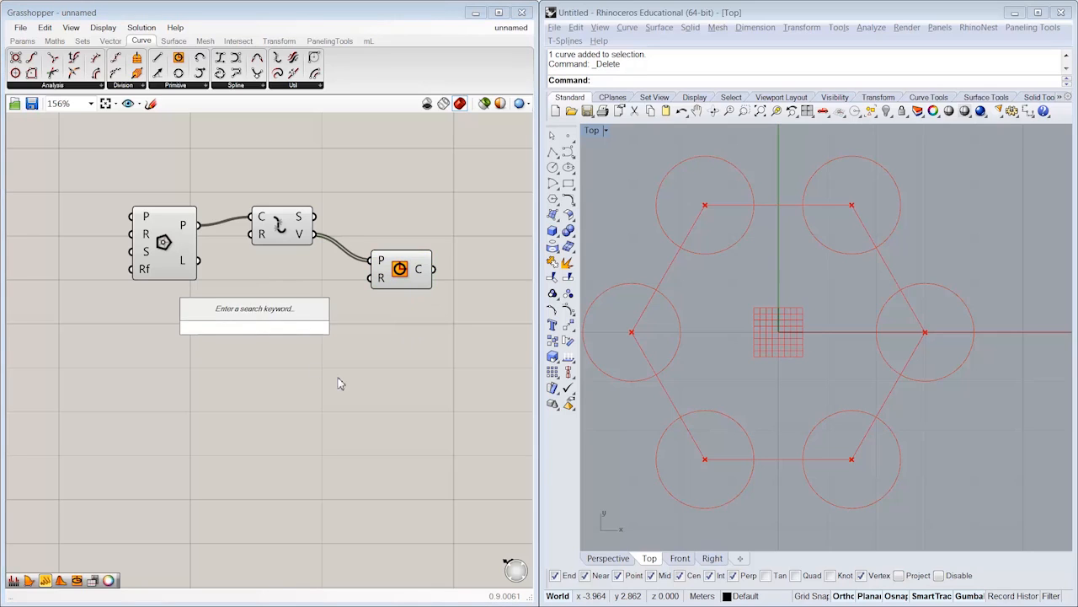
pyautogui.write('slider')
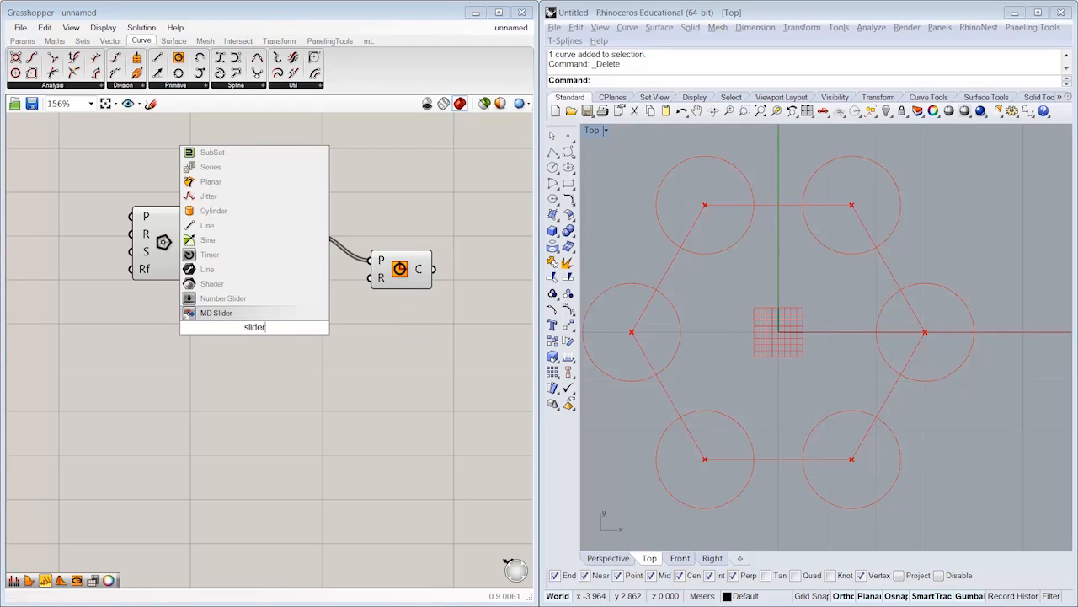
pyautogui.click(278, 299)
pyautogui.moveTo(362, 281); pyautogui.dragTo(337, 332)
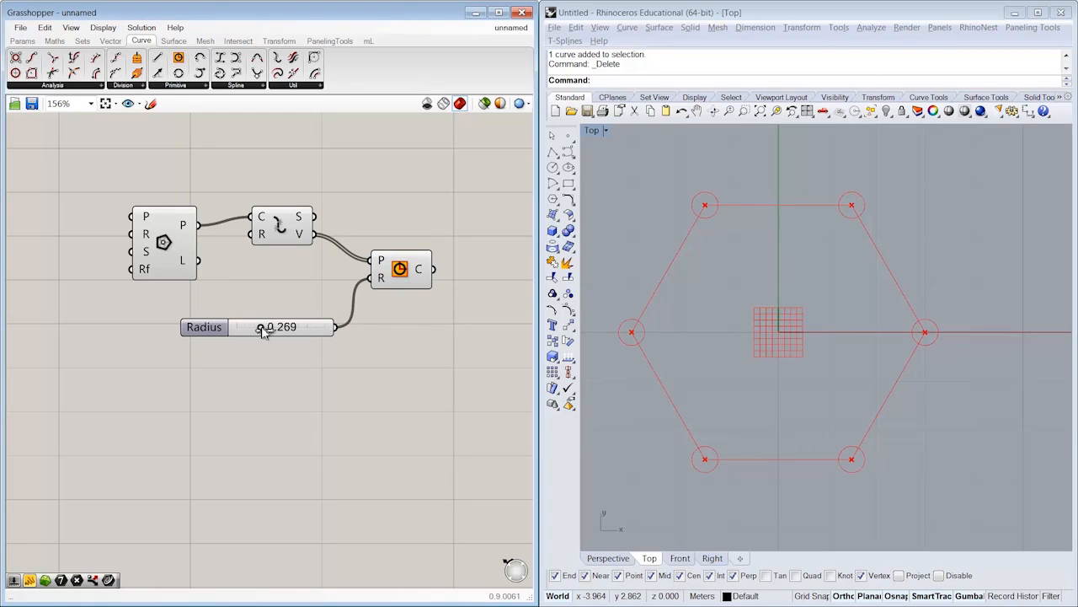
pyautogui.moveTo(263, 331); pyautogui.dragTo(287, 328)
# Line up the Explode component with the Polygon output and move the Circle component and Radius slider lower on the canvas
pyautogui.moveTo(294, 221); pyautogui.dragTo(294, 227)
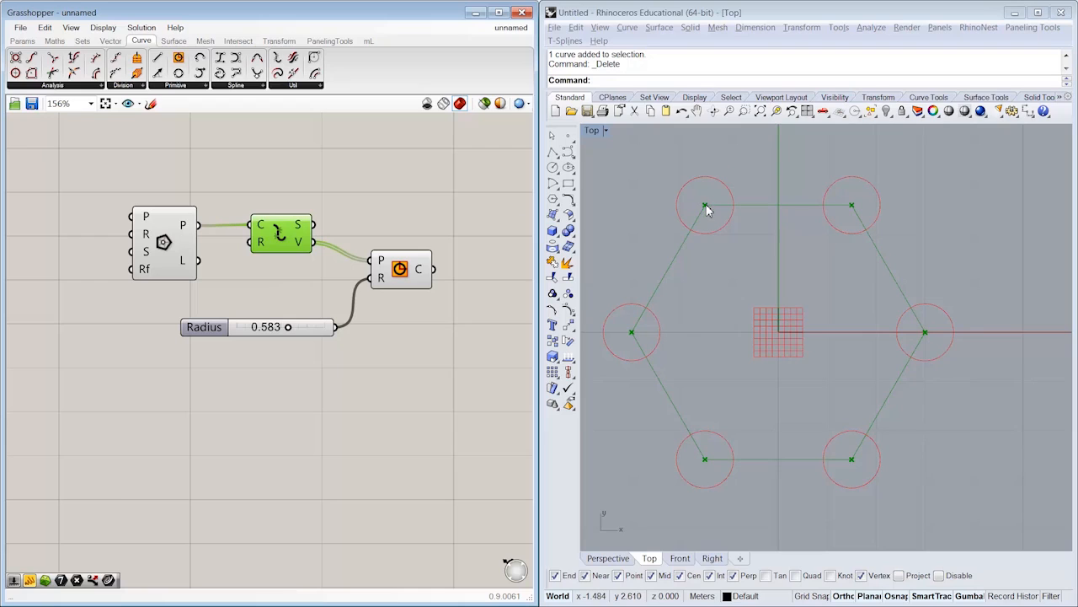
pyautogui.click(320, 240)
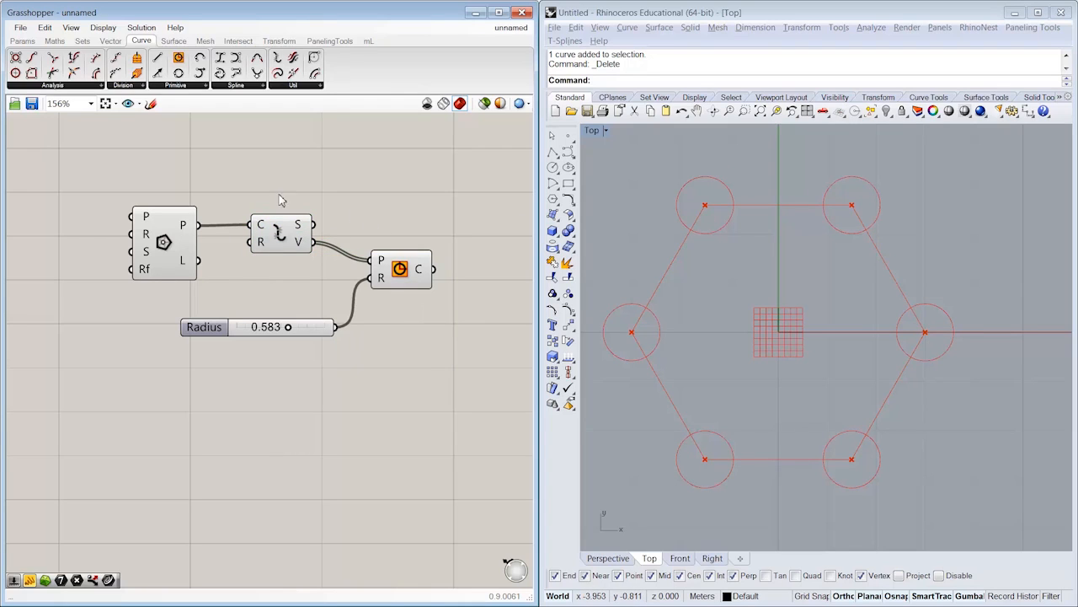
pyautogui.moveTo(303, 243)
pyautogui.moveTo(397, 269); pyautogui.dragTo(406, 285)
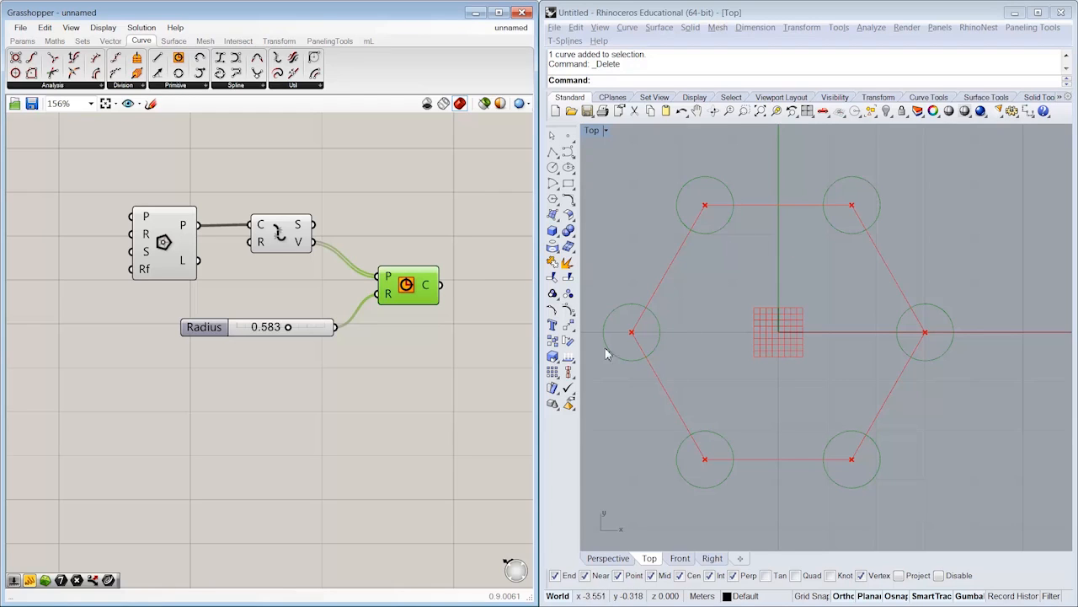
pyautogui.click(476, 372)
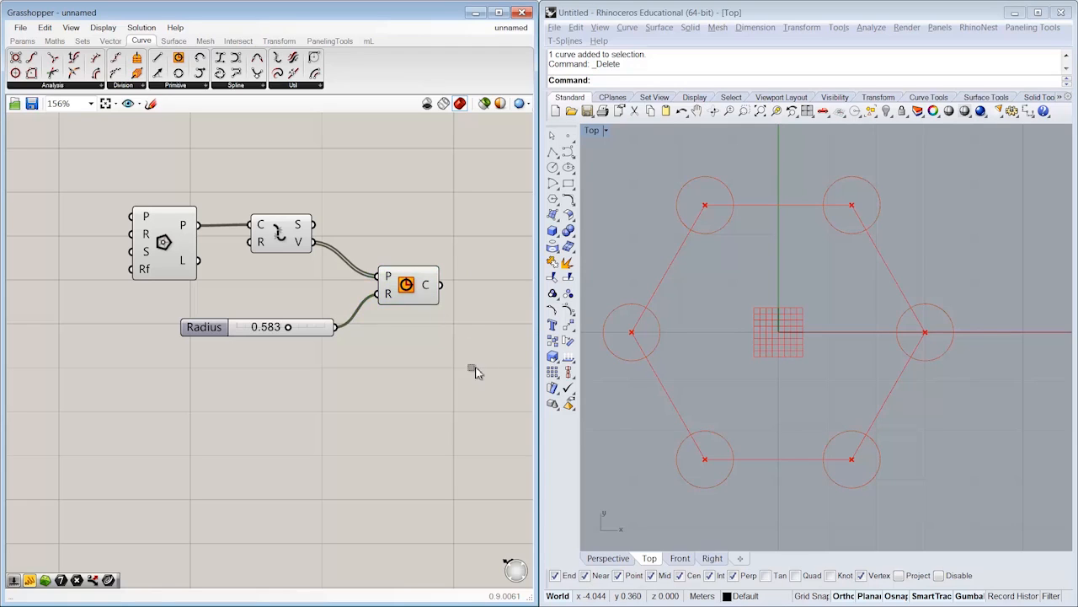
pyautogui.moveTo(475, 368); pyautogui.dragTo(325, 294)
pyautogui.moveTo(408, 286); pyautogui.dragTo(408, 324)
pyautogui.click(413, 271)
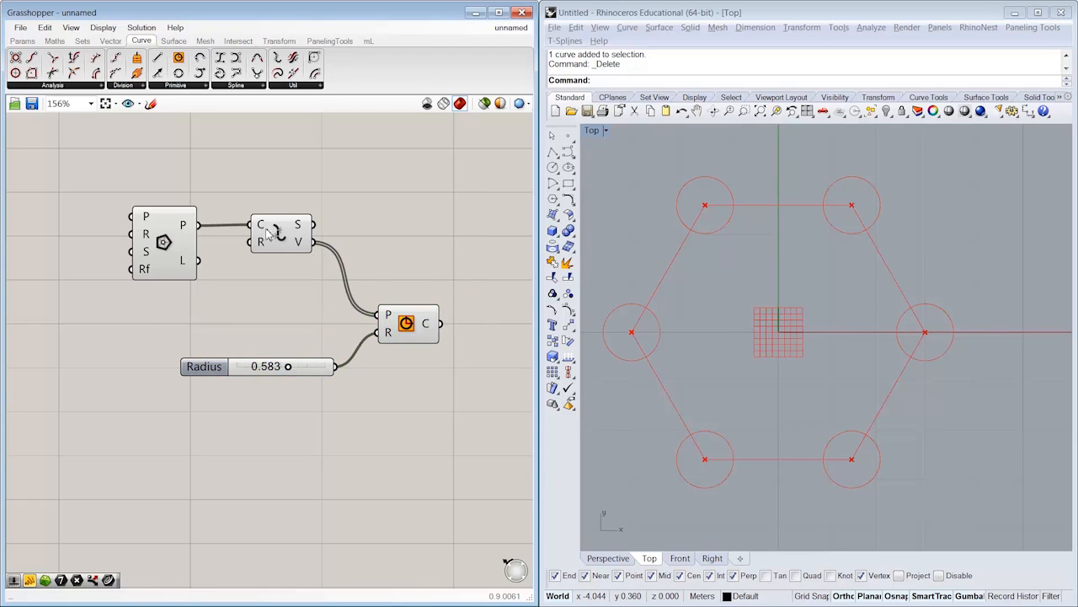
# Place a Shortest List component just after the Explode component
pyautogui.click(82, 41)
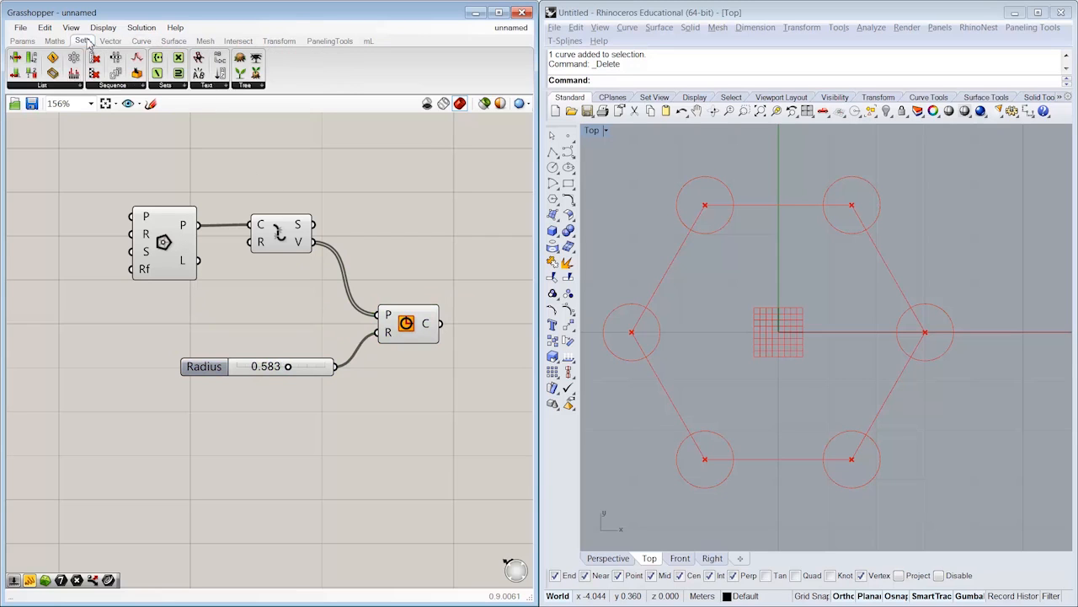
pyautogui.click(62, 86)
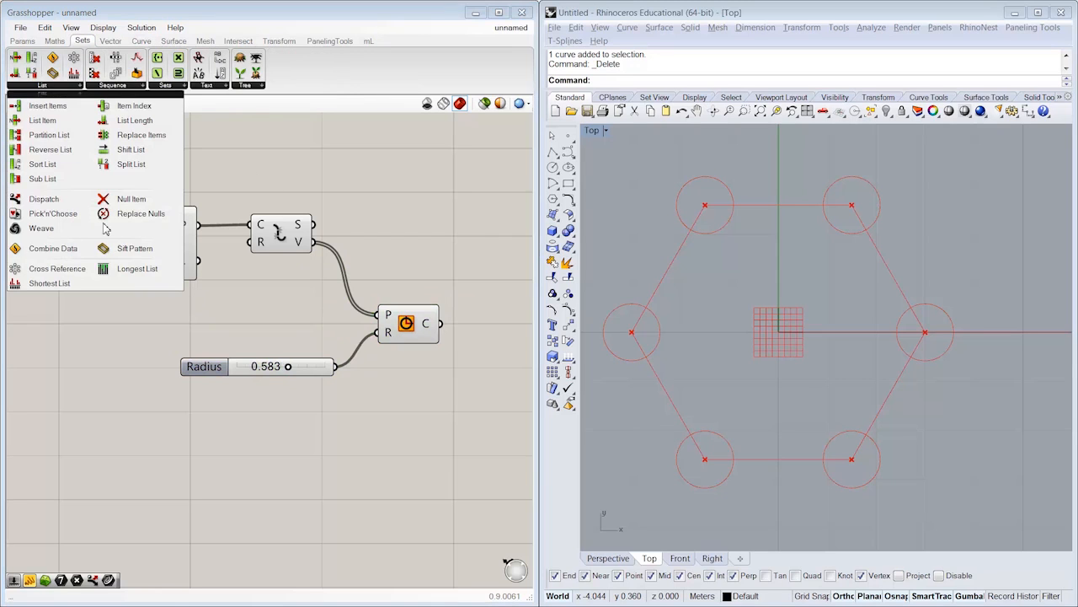
pyautogui.moveTo(103, 280); pyautogui.dragTo(401, 233)
pyautogui.click(375, 203)
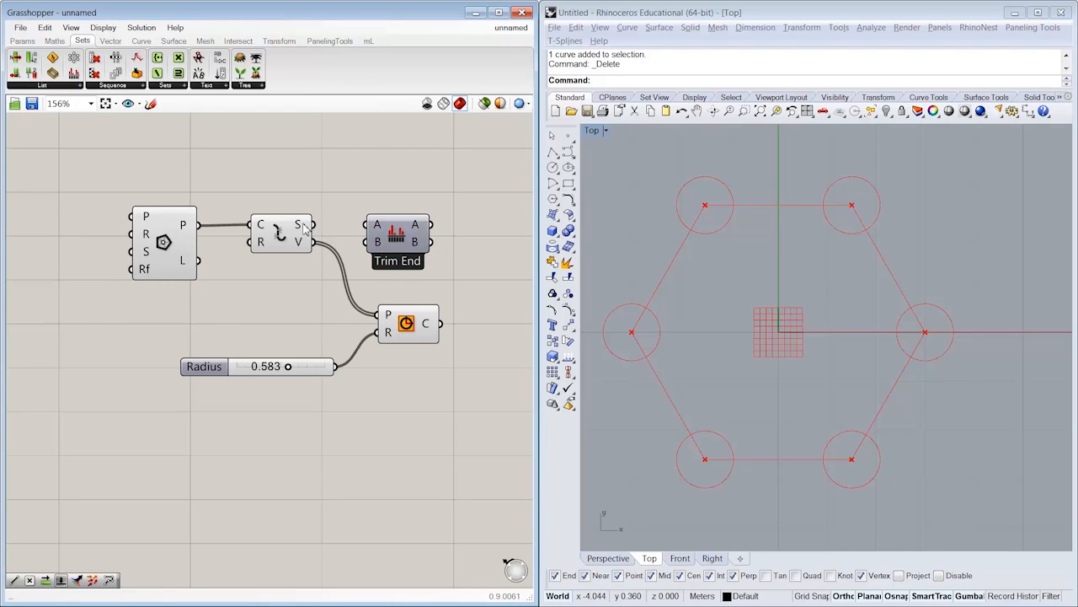
# Feed Explode's segments and vertices into Shortest List A and B, and use its B output as the Circle's planes
pyautogui.moveTo(305, 225); pyautogui.dragTo(325, 244)
pyautogui.moveTo(418, 248)
pyautogui.moveTo(428, 243); pyautogui.dragTo(474, 328)
pyautogui.click(430, 358)
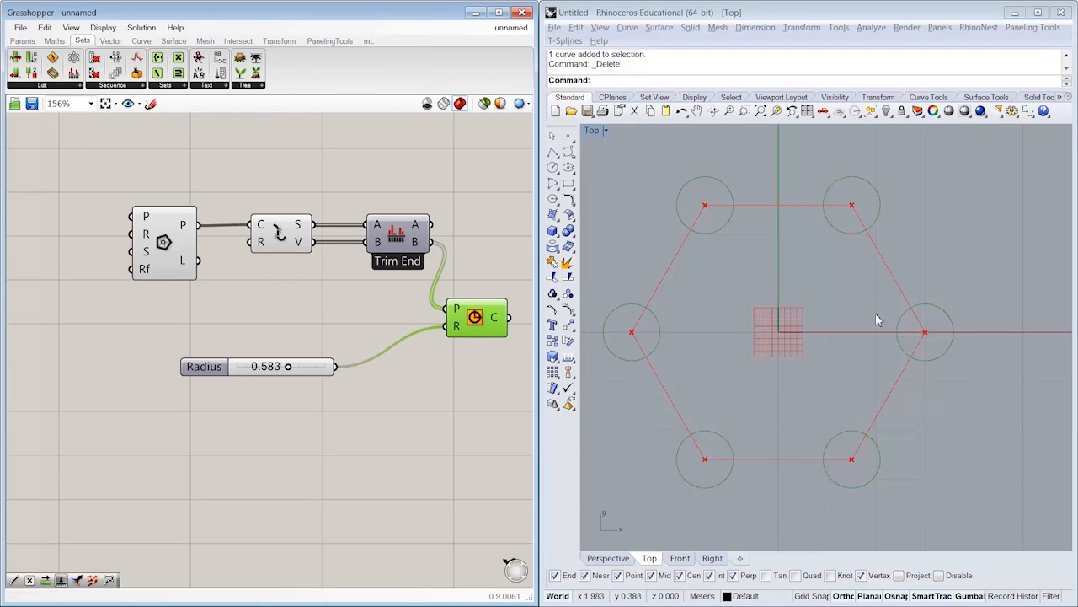
pyautogui.moveTo(481, 315); pyautogui.dragTo(417, 321, button='right')
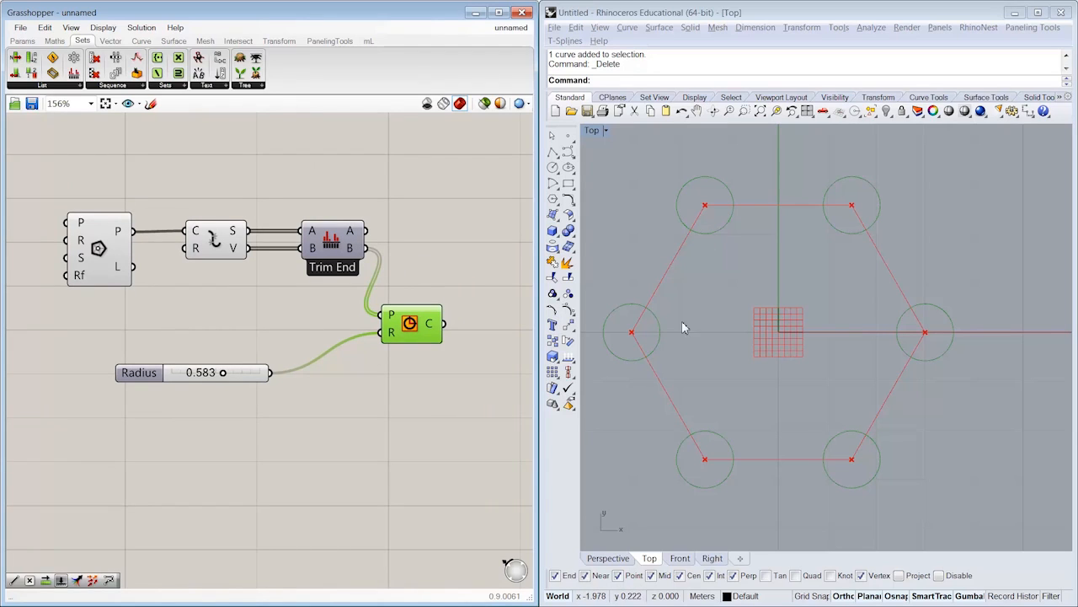
pyautogui.click(360, 290)
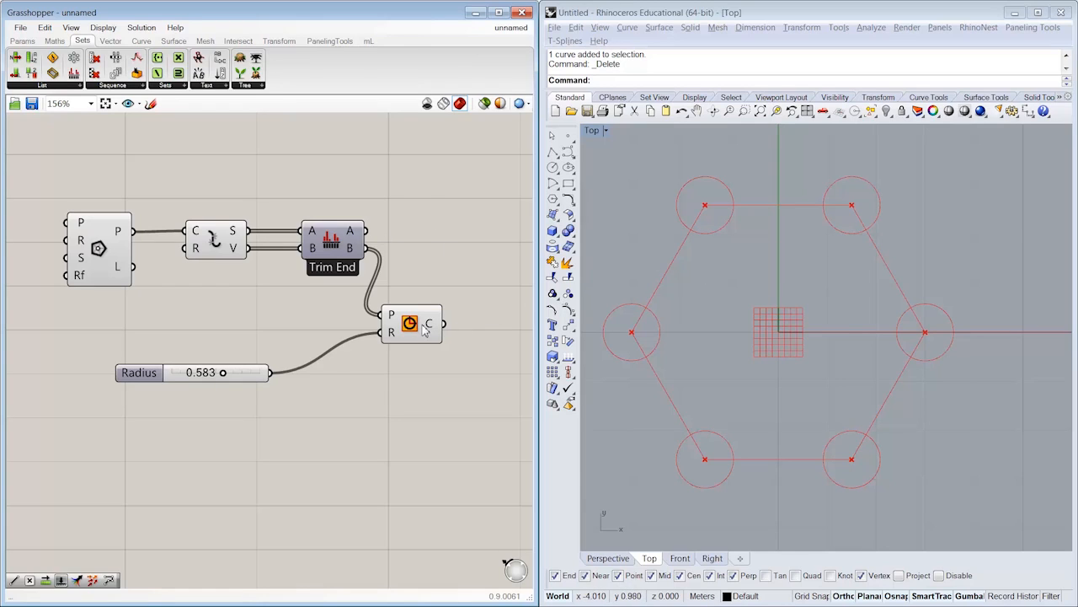
# Place a Cross Reference component above and beyond the Shortest List component
pyautogui.click(73, 91)
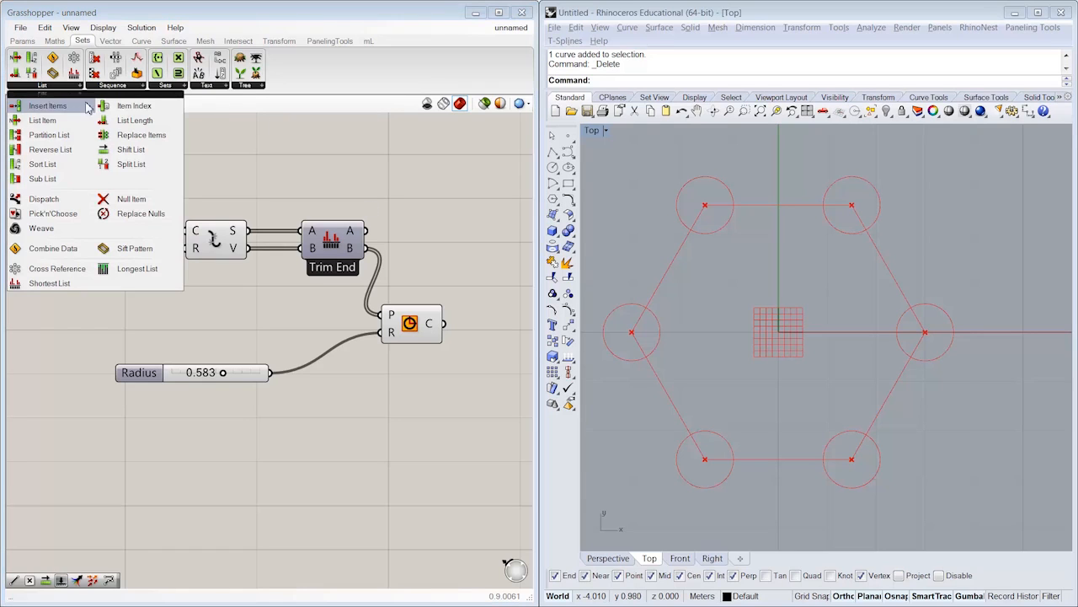
pyautogui.click(56, 268)
pyautogui.click(460, 184)
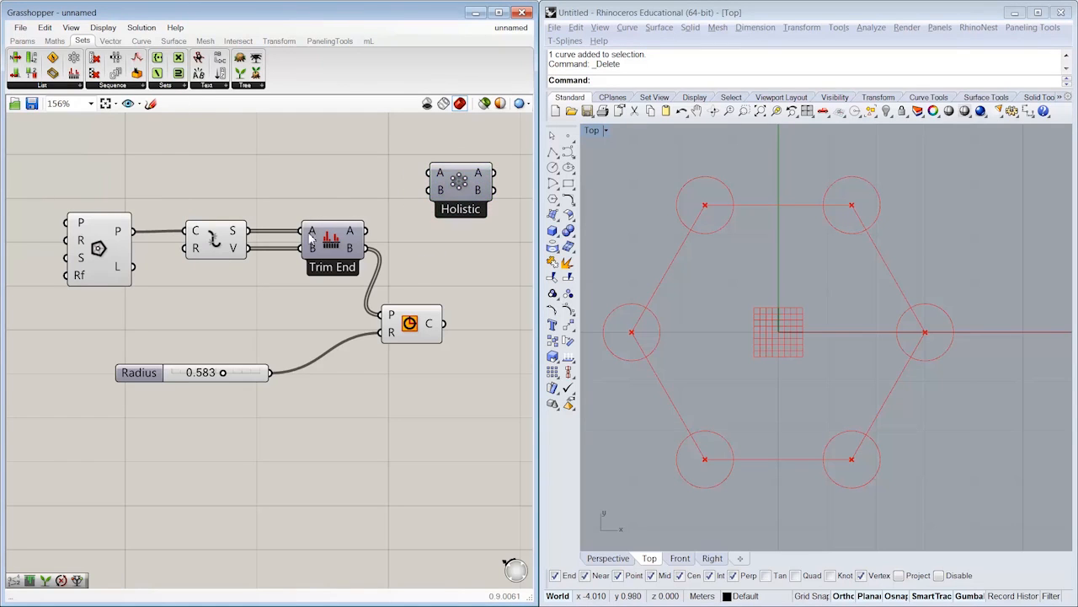
# Turn off the preview of the Polygon and Explode components
pyautogui.moveTo(252, 296); pyautogui.dragTo(112, 207)
pyautogui.rightClick(132, 165)
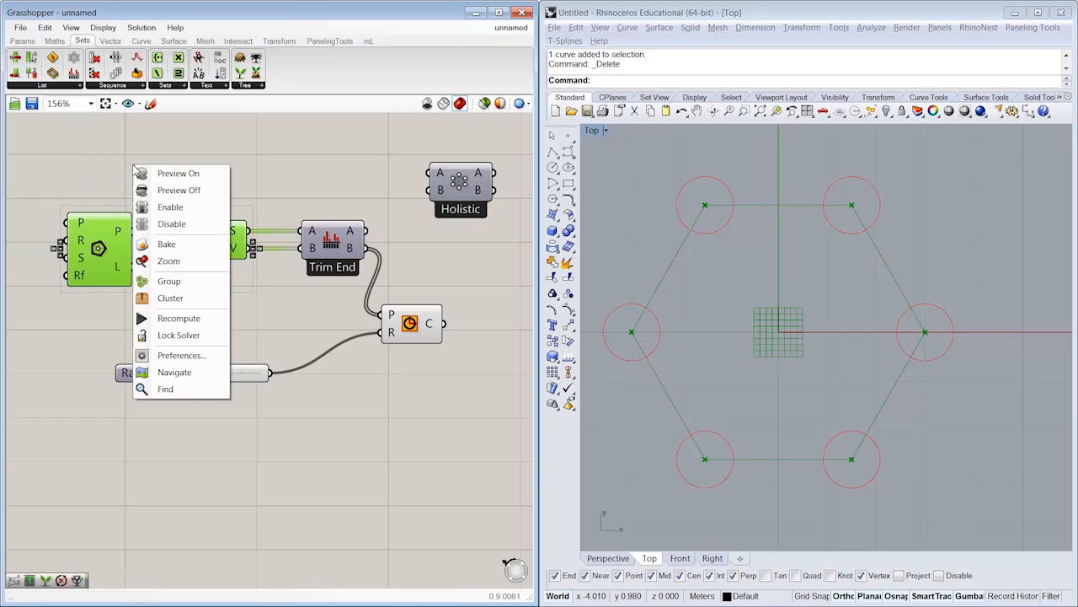
pyautogui.click(166, 192)
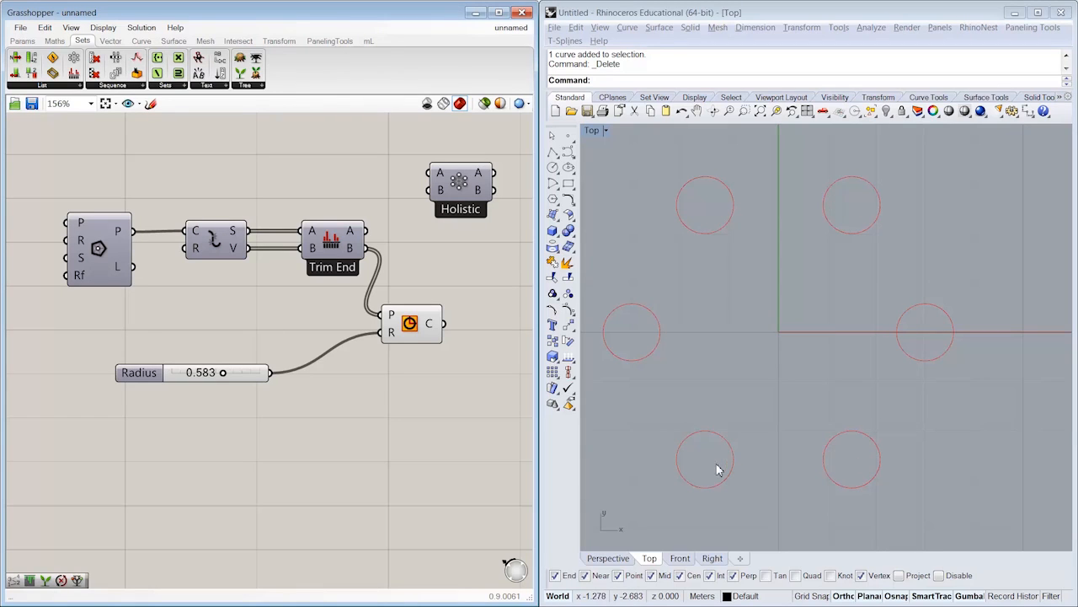
# Move Cross Reference level with Shortest List and connect the Shortest List B output to both of its inputs
pyautogui.moveTo(415, 231); pyautogui.dragTo(395, 237, button='right')
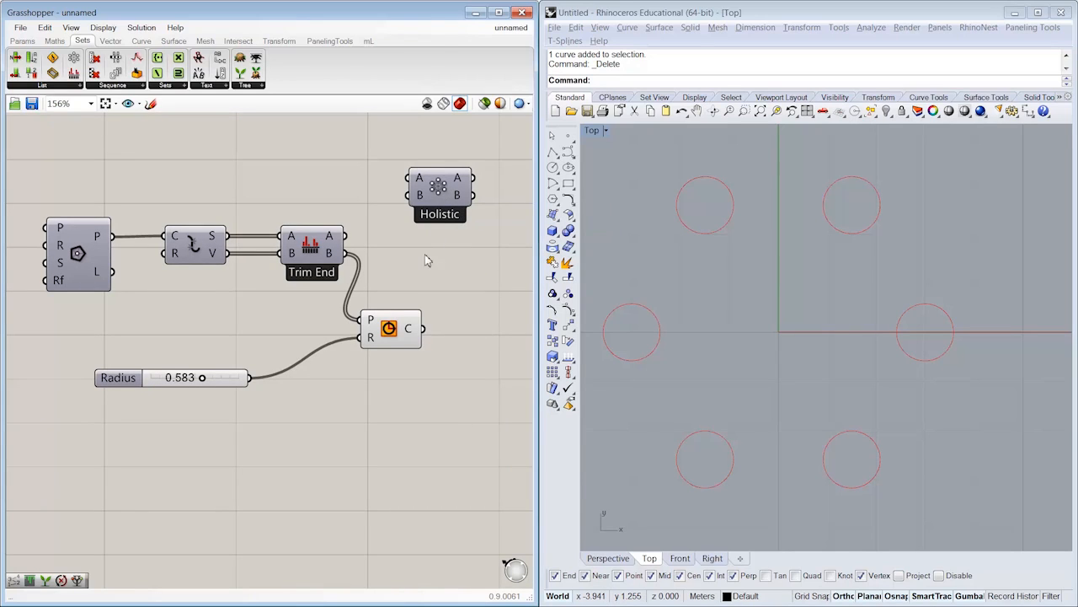
pyautogui.moveTo(438, 185); pyautogui.dragTo(461, 235)
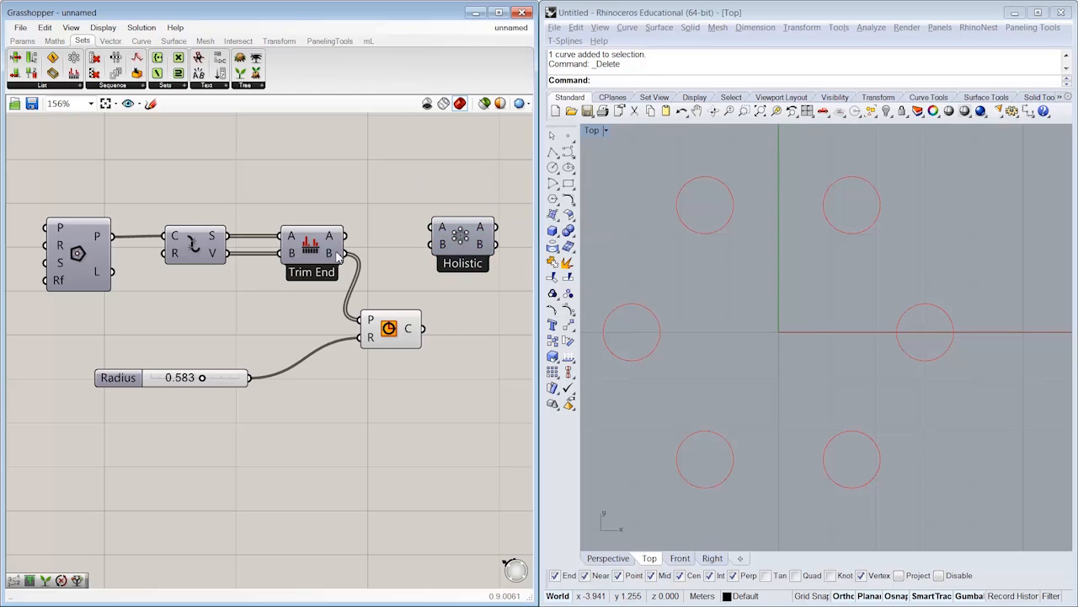
pyautogui.moveTo(344, 253)
pyautogui.mouseDown()
pyautogui.moveTo(431, 227)
pyautogui.moveTo(375, 255)
pyautogui.moveTo(344, 253)
pyautogui.mouseUp()
pyautogui.click(461, 245)
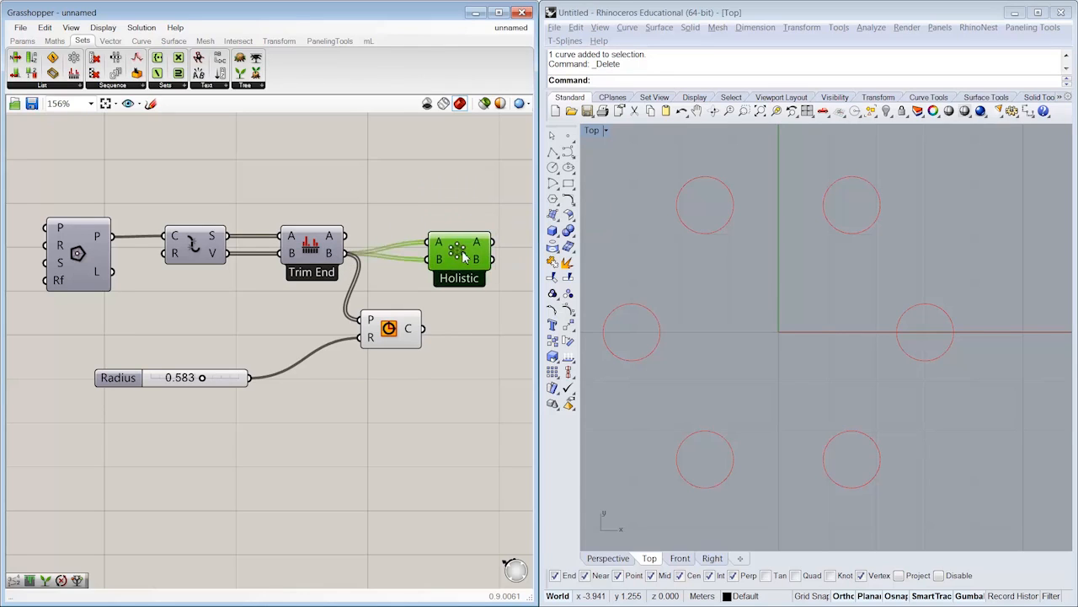
# Add a Line component and connect the Cross Reference A and B outputs to its start and end points
pyautogui.moveTo(458, 304); pyautogui.dragTo(364, 285, button='right')
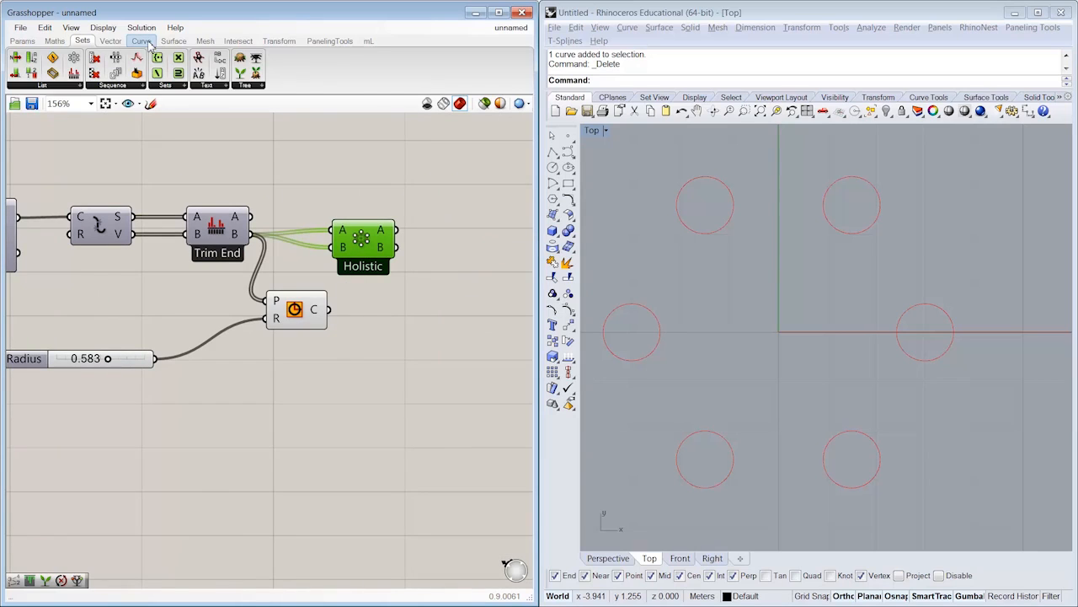
pyautogui.click(140, 42)
pyautogui.moveTo(470, 256); pyautogui.dragTo(427, 248)
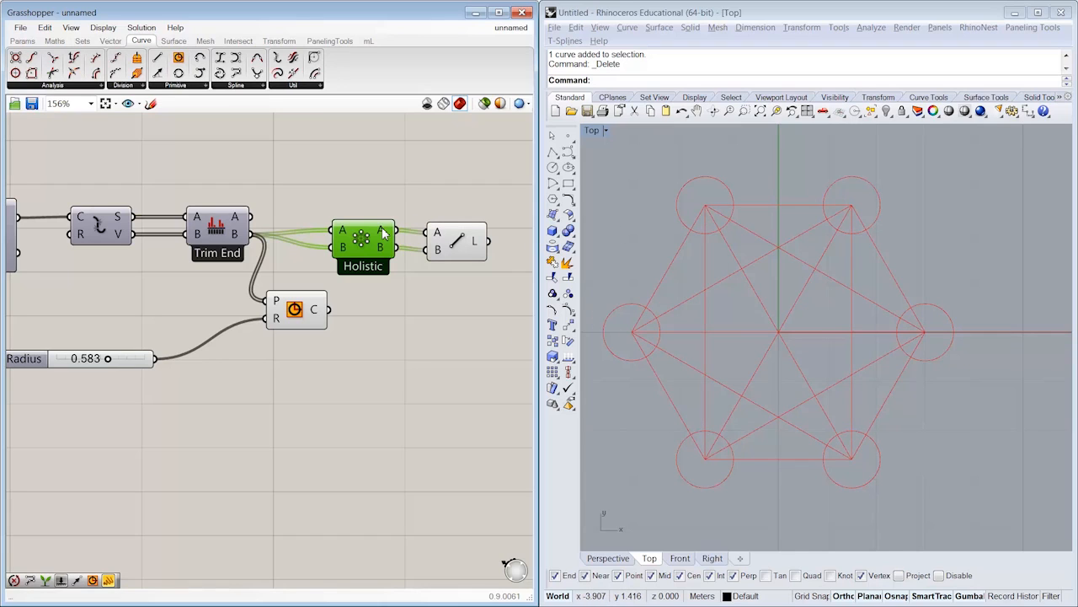
# Inspect the Cross Reference output values and highlight the Line component's connections between the hexagon's vertices
pyautogui.moveTo(384, 233)
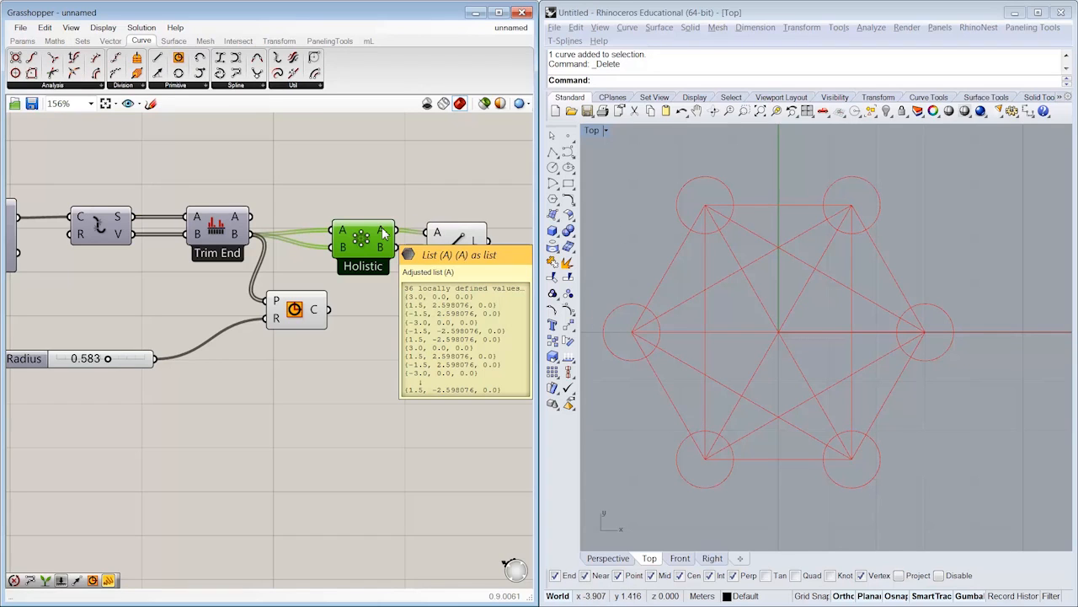
pyautogui.moveTo(243, 240)
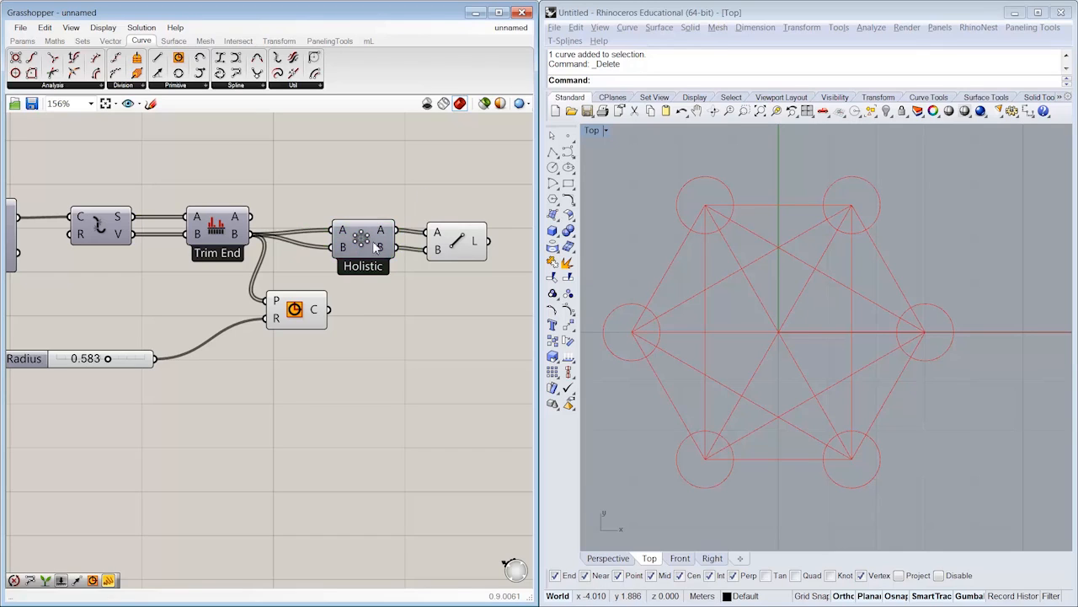
pyautogui.moveTo(367, 242); pyautogui.dragTo(375, 240)
pyautogui.click(465, 246)
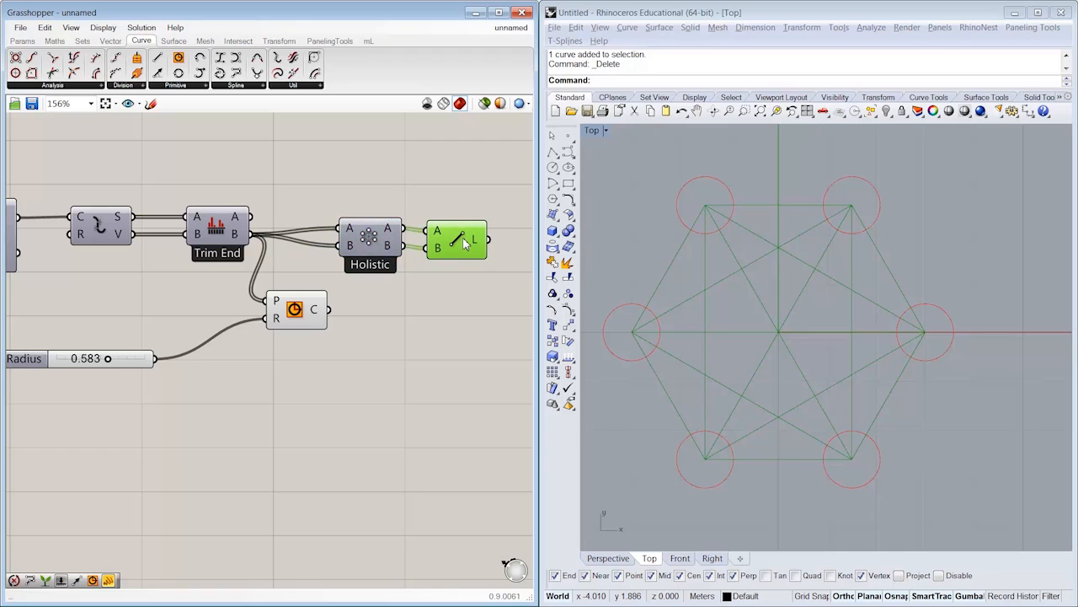
pyautogui.moveTo(419, 263); pyautogui.dragTo(443, 264, button='right')
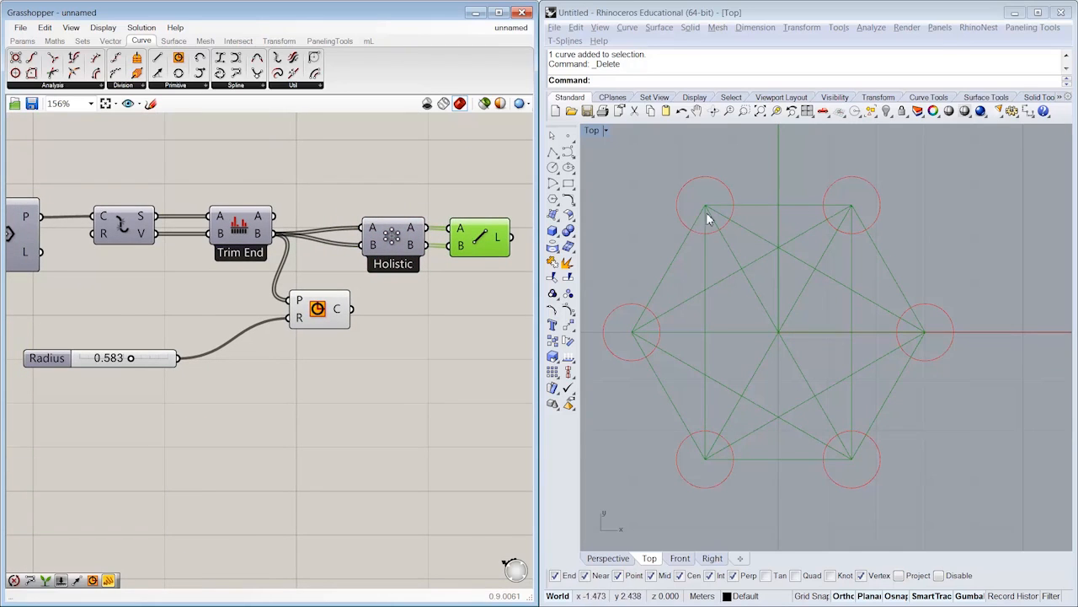
pyautogui.click(364, 334)
pyautogui.scroll(-2, 428, 296)
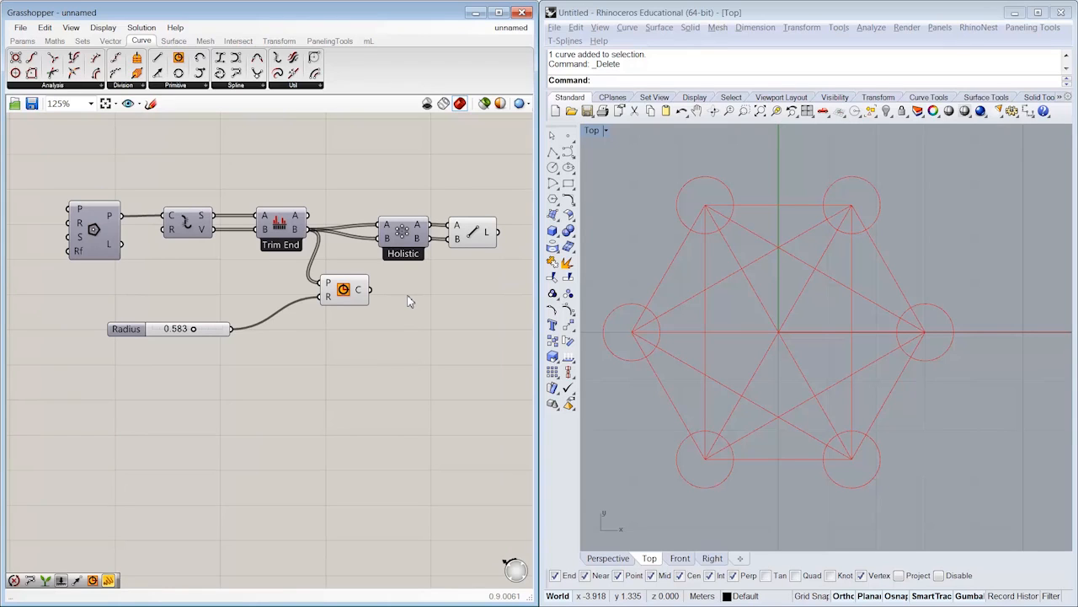
pyautogui.moveTo(424, 327); pyautogui.dragTo(401, 303, button='right')
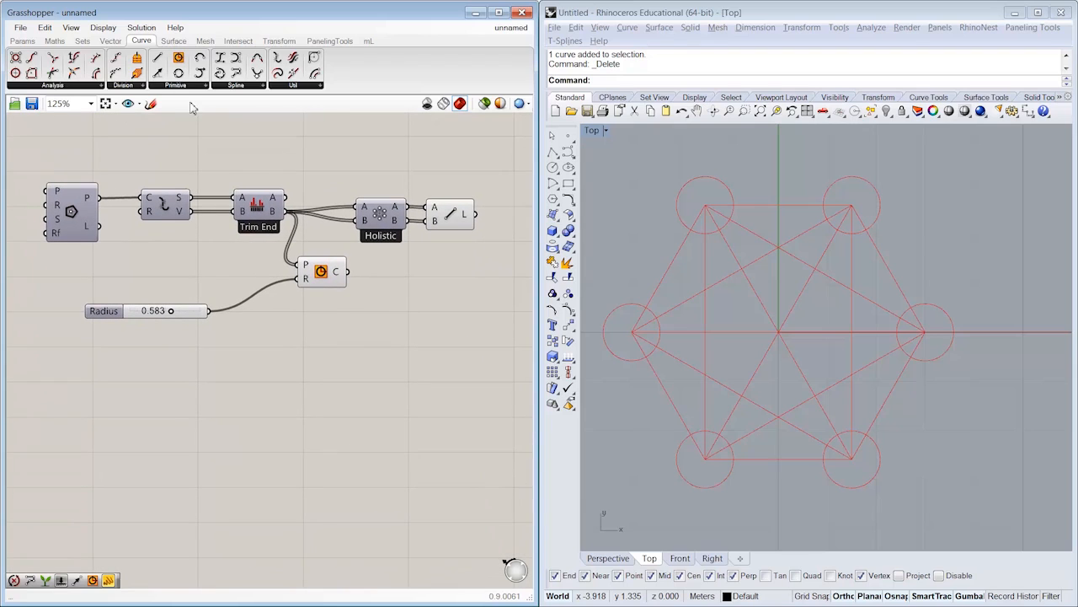
# Close the current definition without saving its changes
pyautogui.click(81, 41)
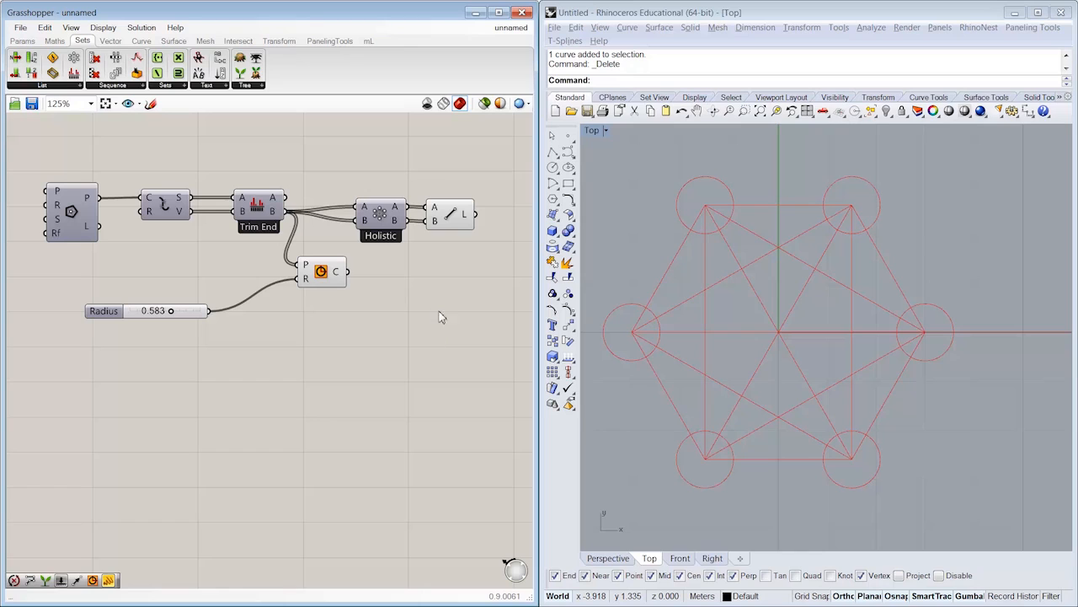
pyautogui.hotkey('ctrl', 'w')
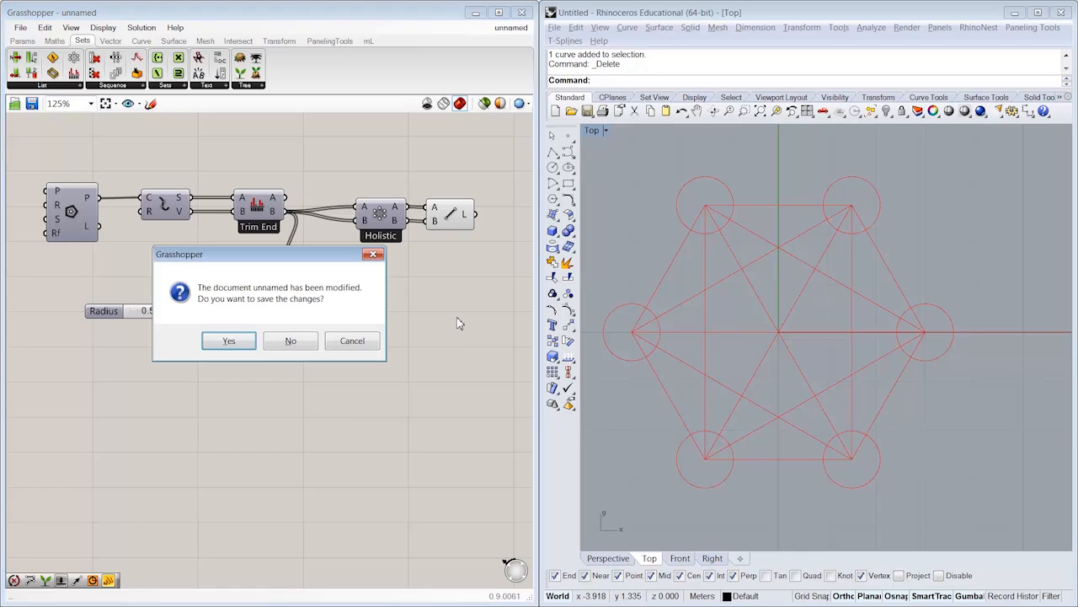
pyautogui.click(291, 340)
# Place a Sift Pattern component in a new, empty definition
pyautogui.click(73, 88)
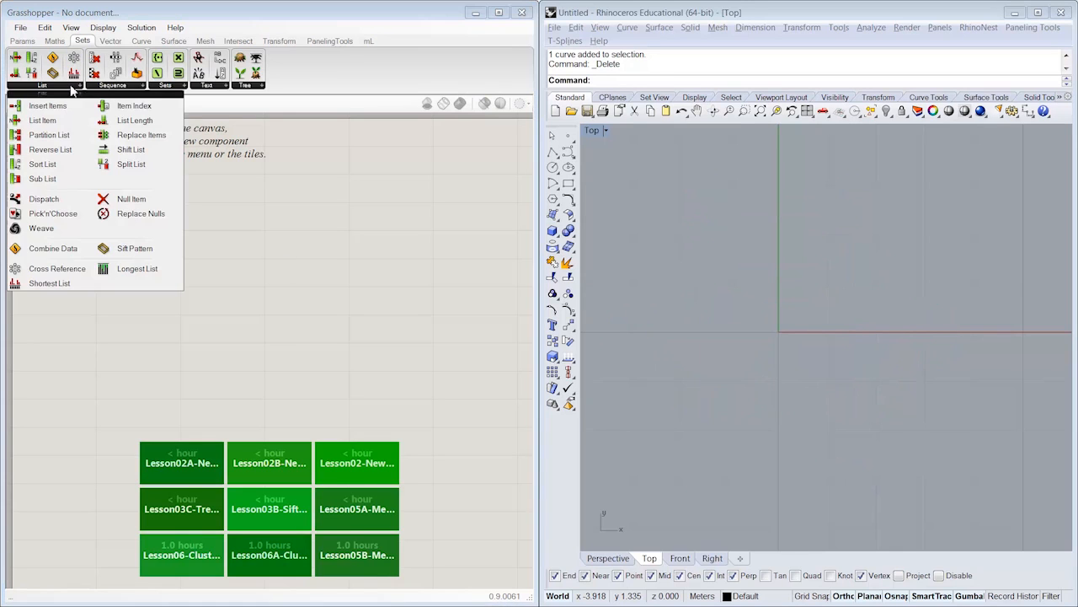
pyautogui.click(135, 248)
pyautogui.click(301, 258)
pyautogui.scroll(3, 301, 258)
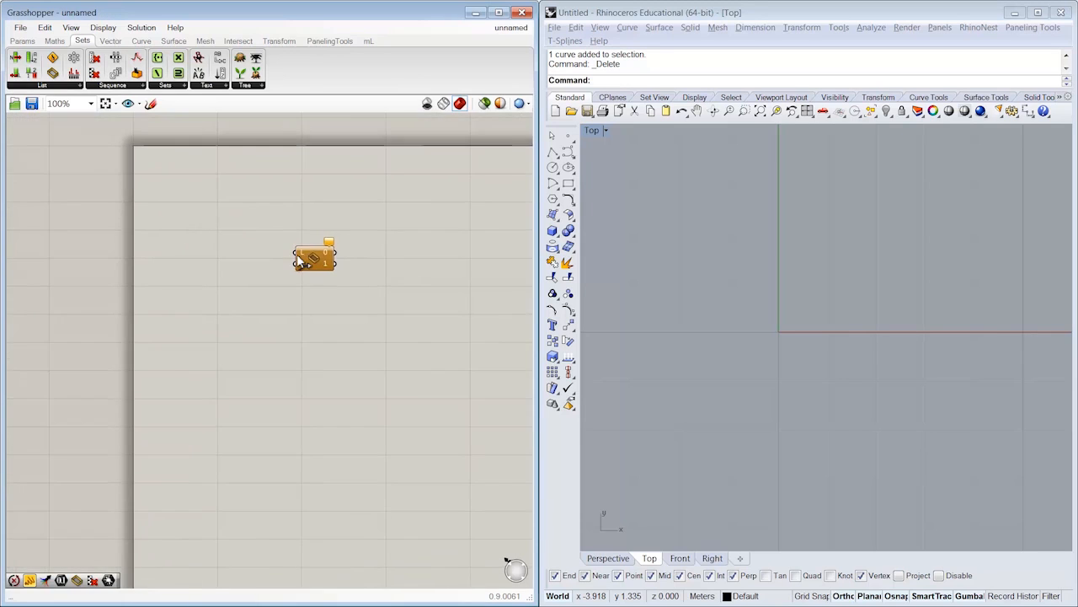
pyautogui.moveTo(228, 148); pyautogui.dragTo(255, 148, button='right')
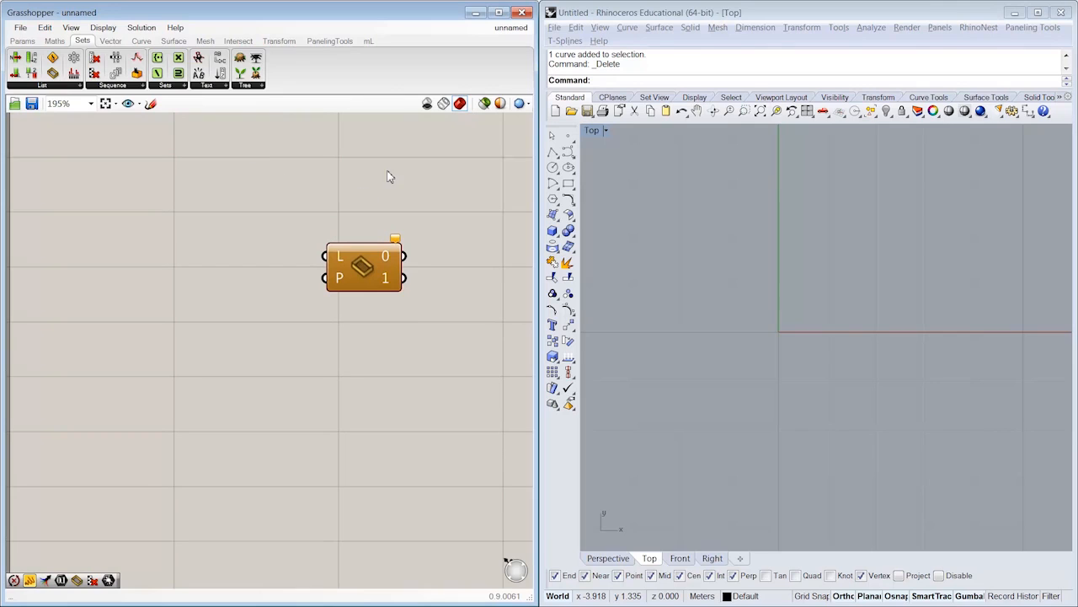
# Add a text panel beside Sift Pattern listing New York, London, Barcelona and Sydney on separate lines
pyautogui.click(23, 41)
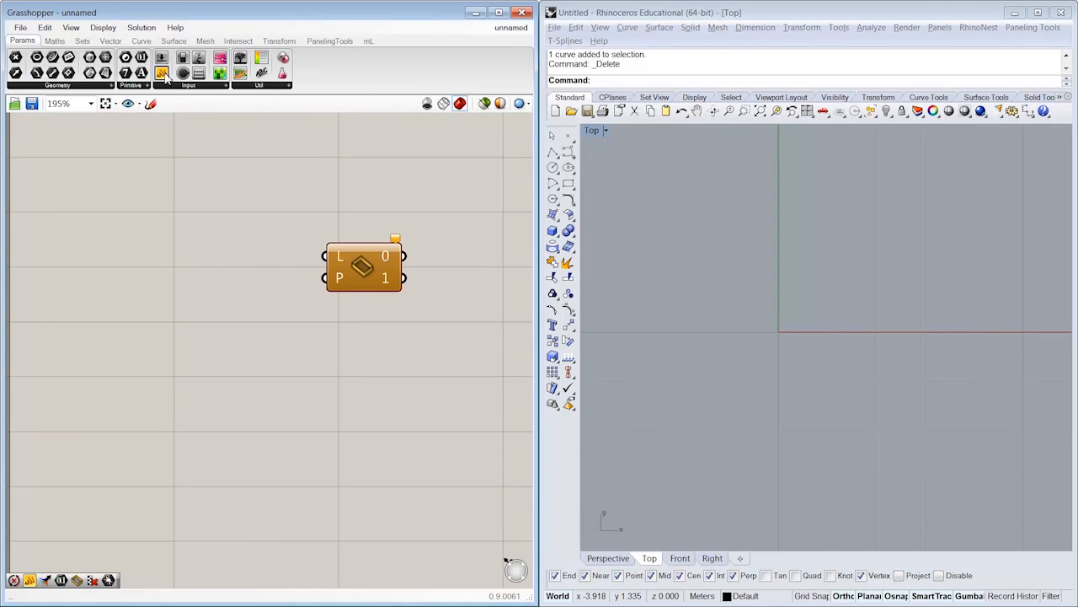
pyautogui.moveTo(161, 73); pyautogui.dragTo(189, 183)
pyautogui.scroll(-1, 260, 291)
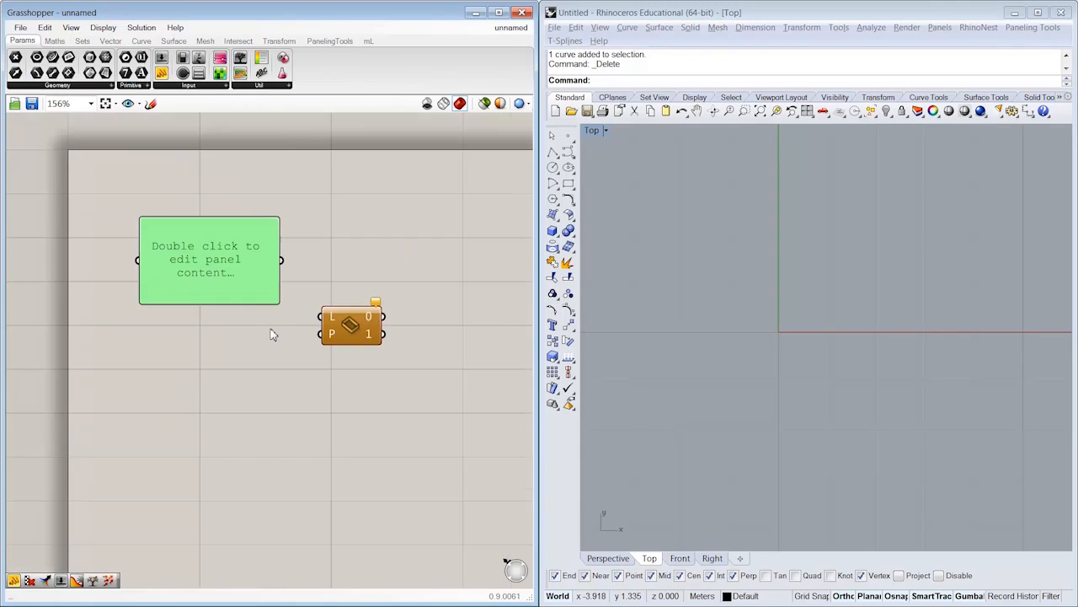
pyautogui.doubleClick(191, 263)
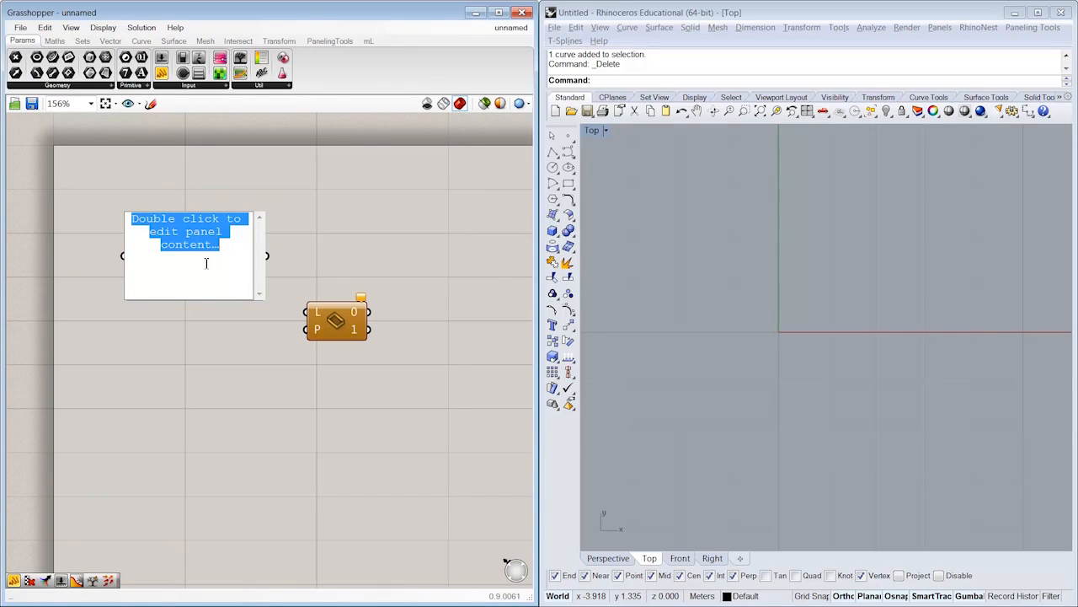
pyautogui.write('New York')
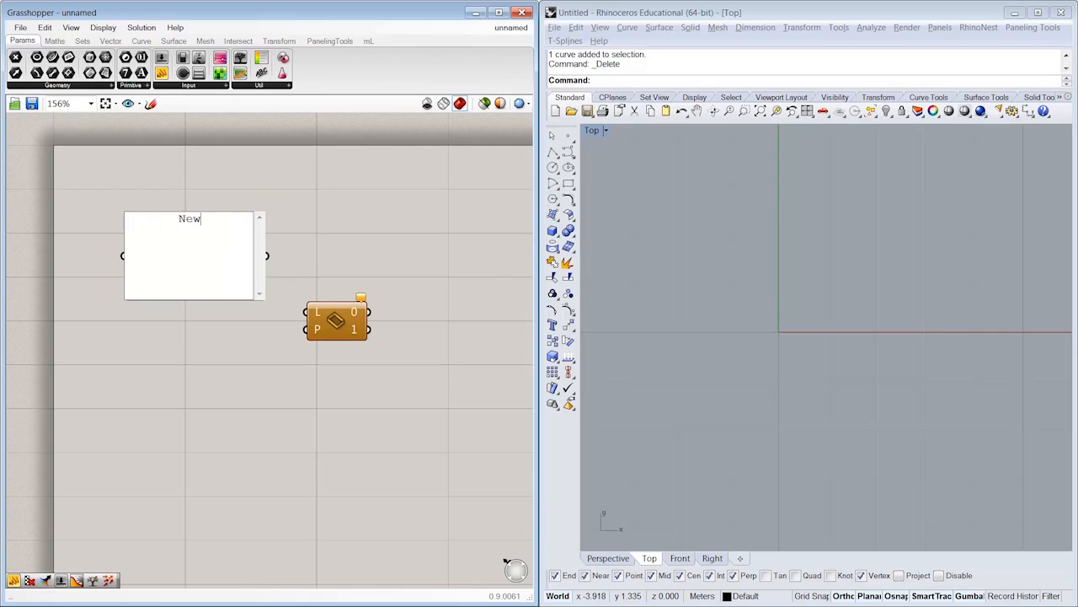
pyautogui.press('Return')
pyautogui.write('London ')
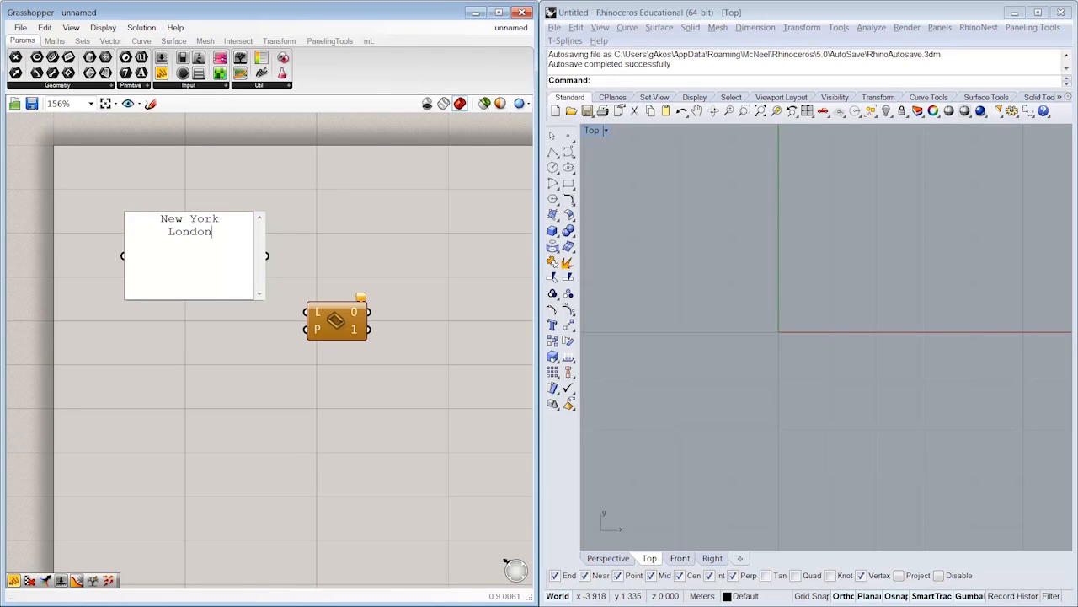
pyautogui.write('Barcelona ')
pyautogui.write('Sydney')
pyautogui.hotkey('ctrl', 'Return')
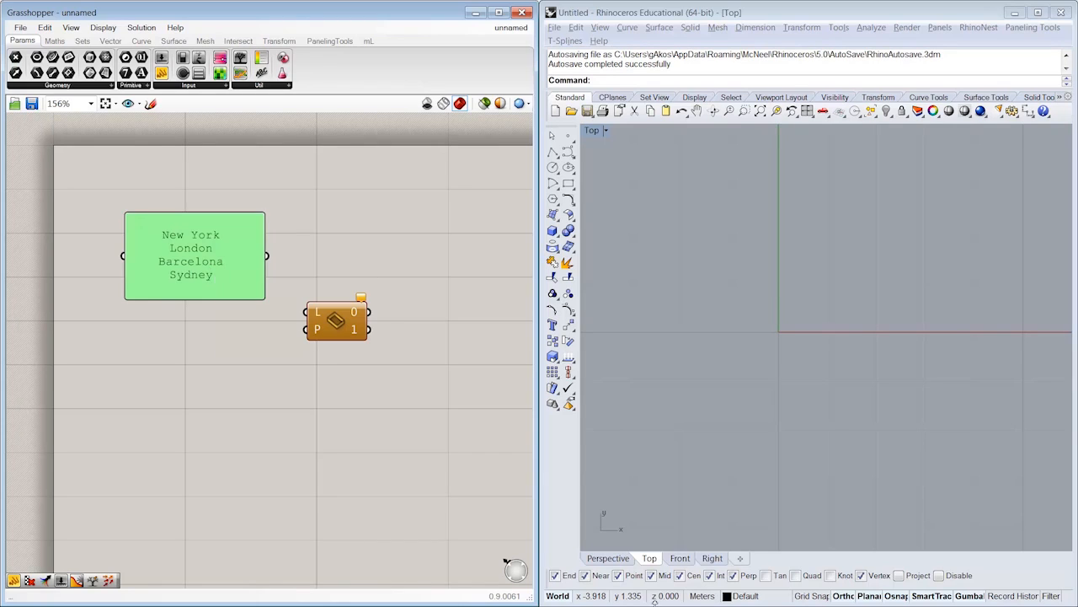
# Turn off Multiline Data for the city panel and connect the panel to the Sift Pattern L input
pyautogui.rightClick(182, 245)
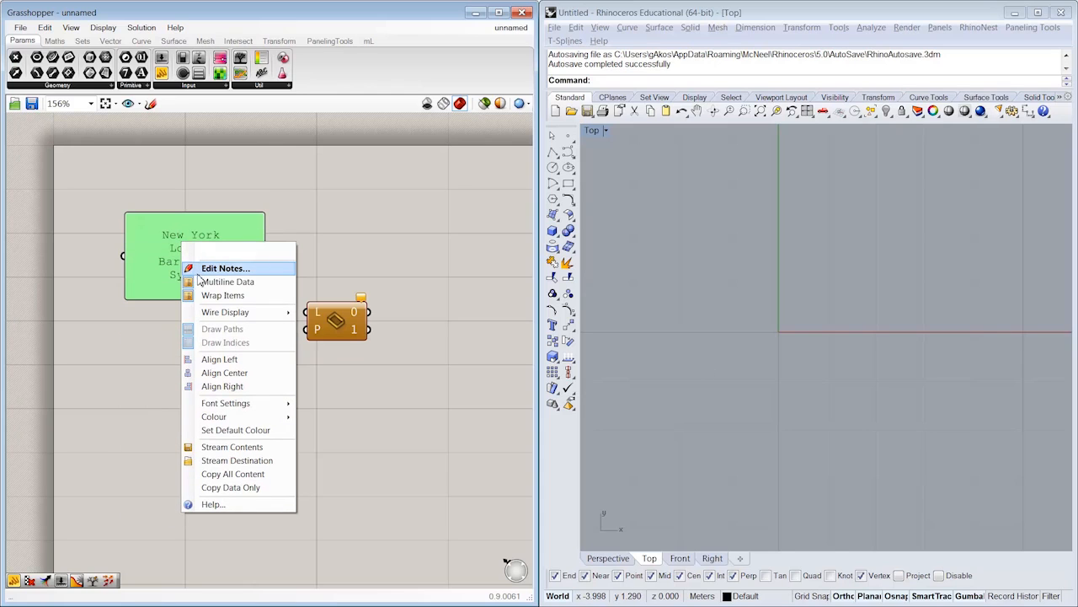
pyautogui.click(244, 283)
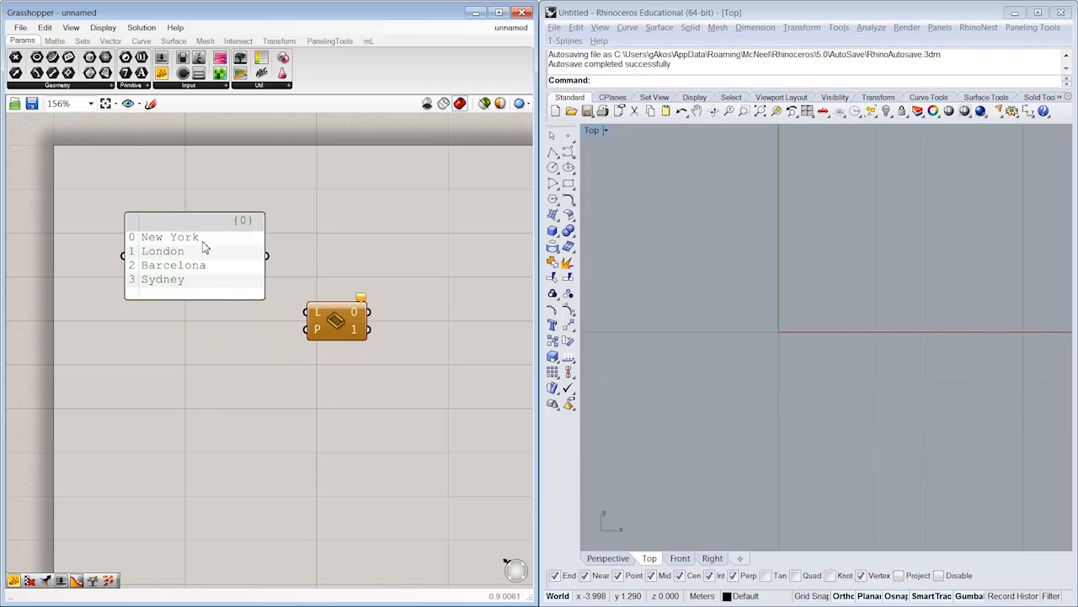
pyautogui.moveTo(308, 313); pyautogui.dragTo(267, 255)
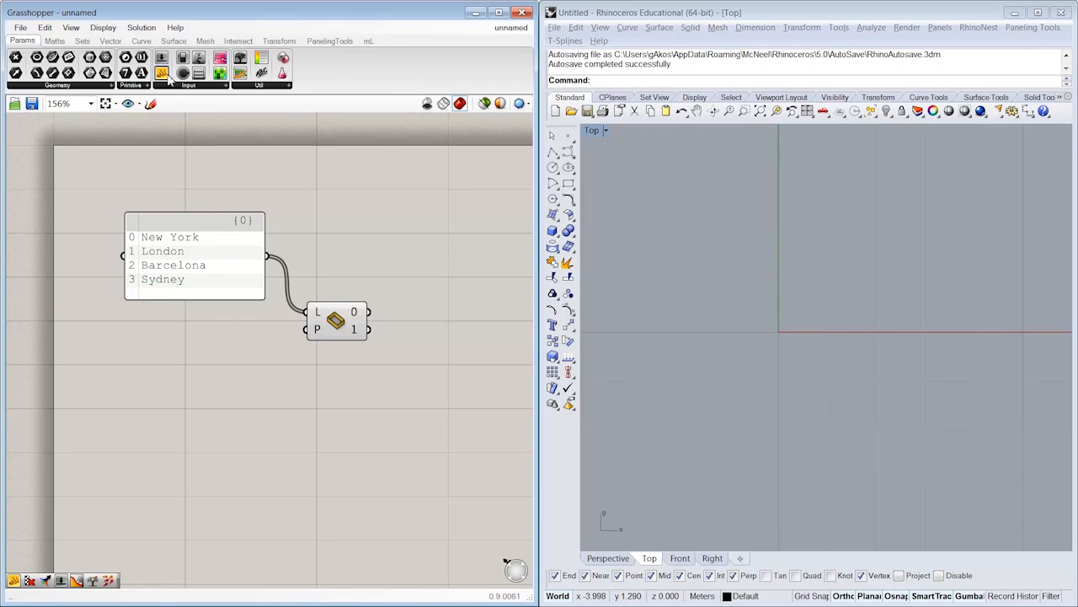
# Copy the city panel to the other side of Sift Pattern and connect output 0 to it
pyautogui.click(174, 279)
pyautogui.keyDown('alt'); pyautogui.moveTo(181, 278); pyautogui.dragTo(450, 278); pyautogui.keyUp('alt')
pyautogui.moveTo(368, 312); pyautogui.dragTo(401, 264)
pyautogui.moveTo(409, 269); pyautogui.dragTo(404, 268, button='right')
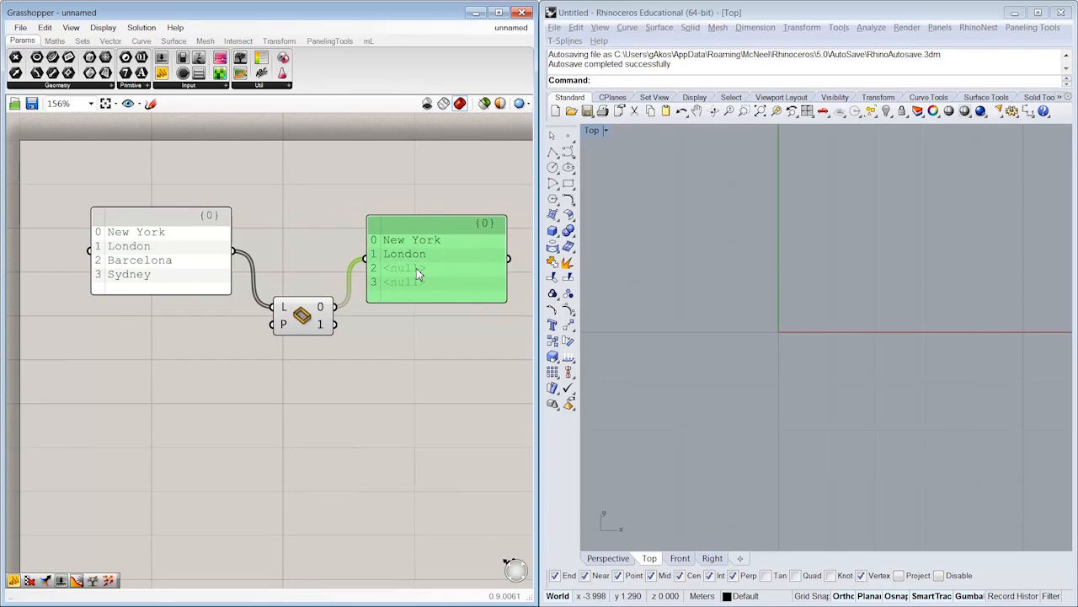
# Duplicate the output panel directly below and connect Sift Pattern output 1 to the copy
pyautogui.keyDown('alt'); pyautogui.moveTo(392, 266); pyautogui.dragTo(395, 376); pyautogui.keyUp('alt')
pyautogui.moveTo(334, 325); pyautogui.dragTo(369, 371)
pyautogui.click(313, 385)
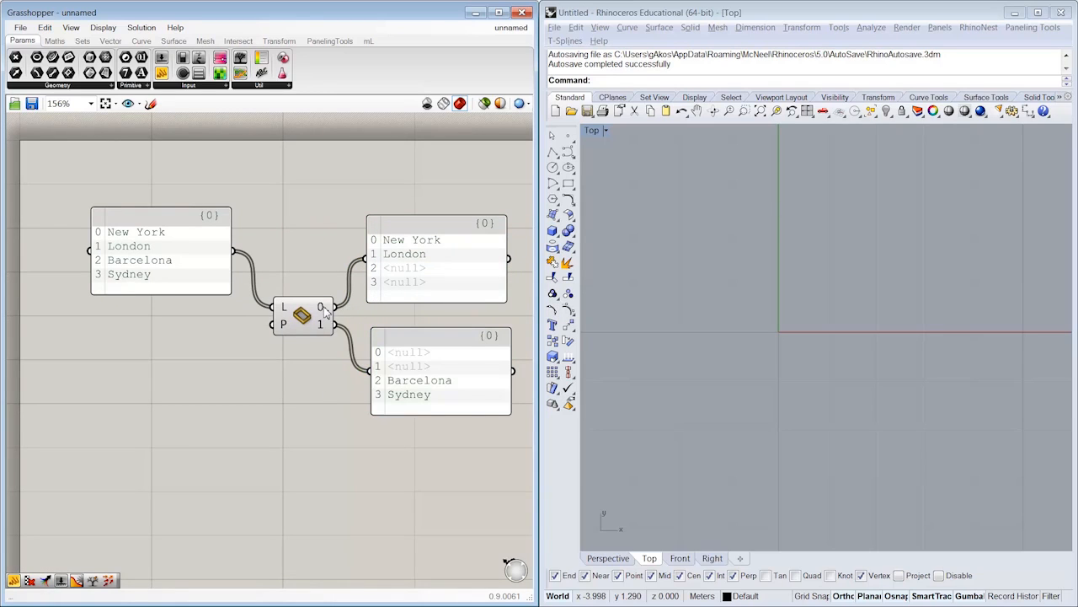
pyautogui.click(474, 407)
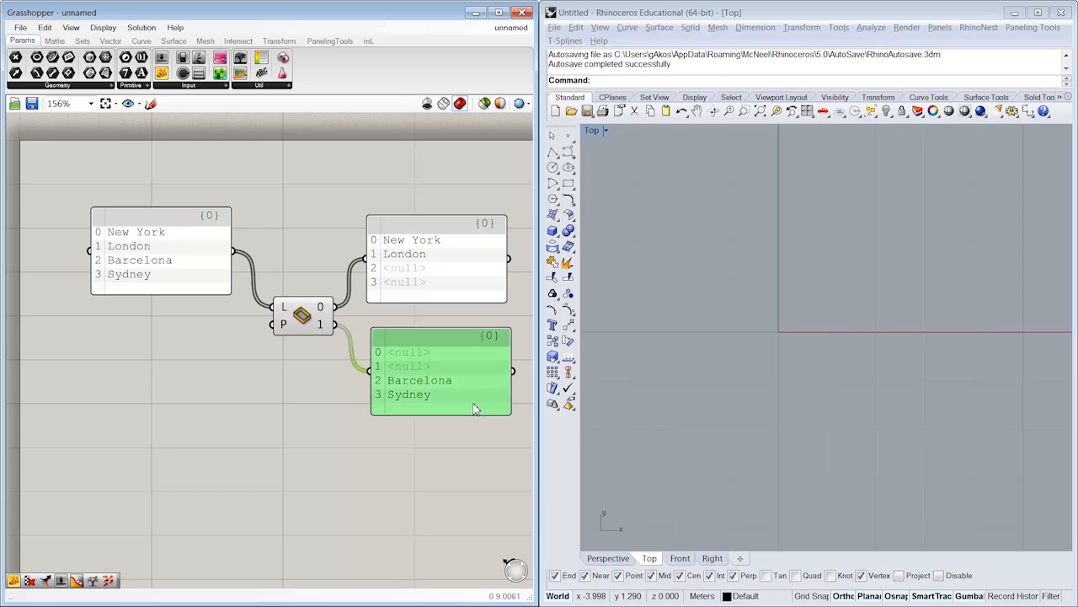
# Copy the city panel below itself, replace its contents with 0, 1, 1 on separate lines, and connect it to the Sift Pattern P input
pyautogui.click(152, 260)
pyautogui.keyDown('alt'); pyautogui.moveTo(153, 260); pyautogui.dragTo(187, 402); pyautogui.keyUp('alt')
pyautogui.doubleClick(196, 390)
pyautogui.write('0')
pyautogui.press('Return')
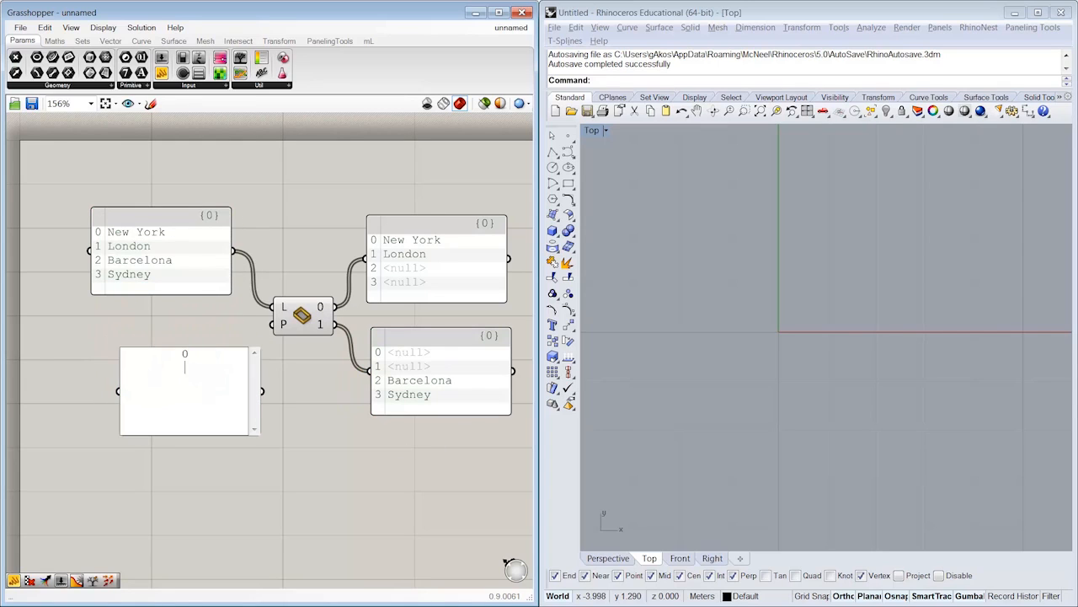
pyautogui.click(322, 389)
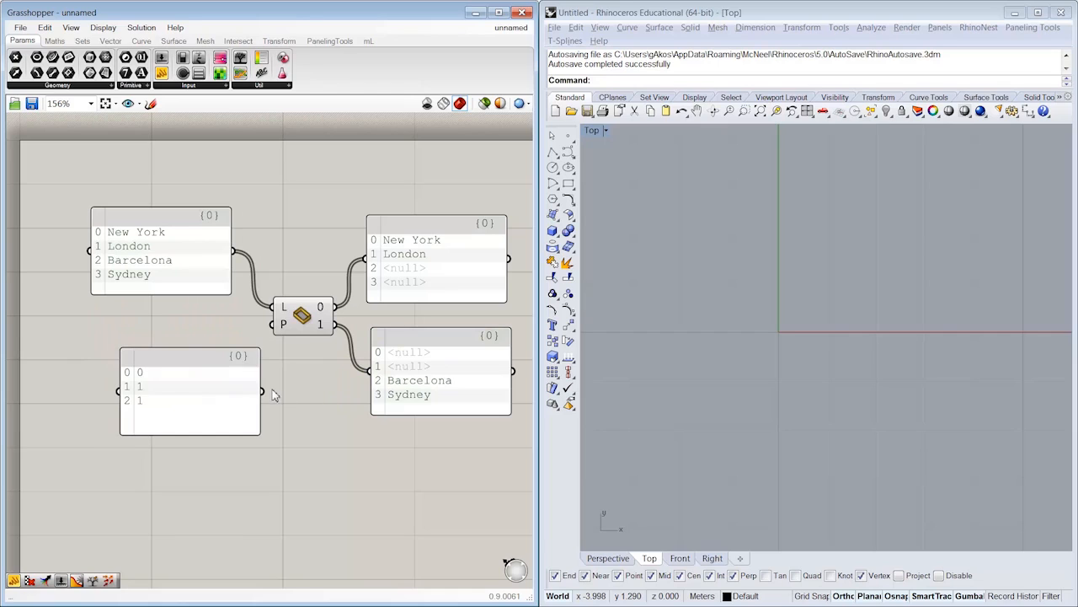
pyautogui.moveTo(272, 389); pyautogui.dragTo(221, 359)
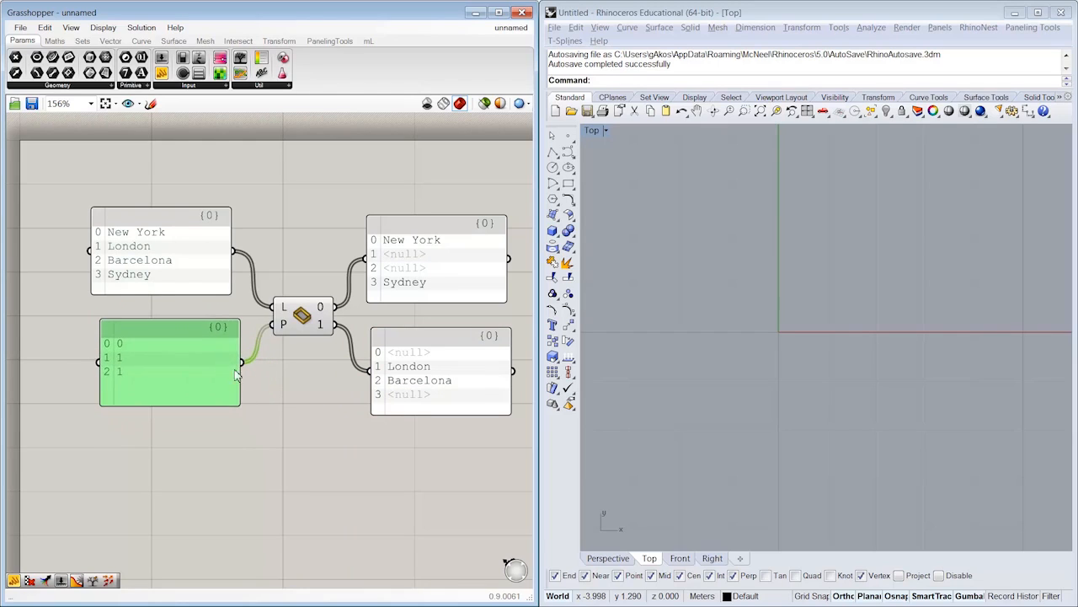
pyautogui.click(268, 325)
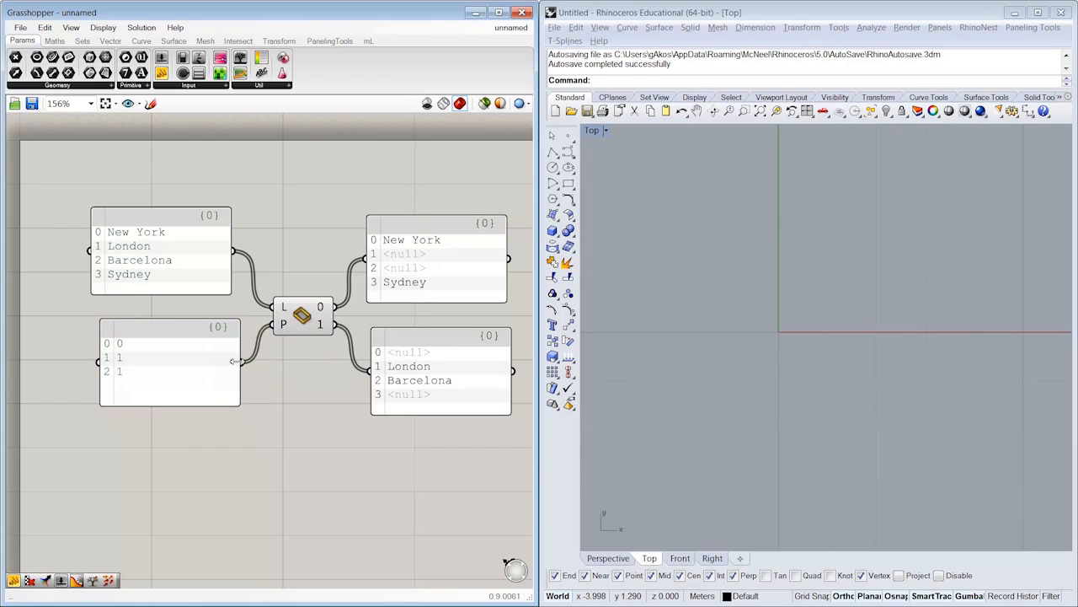
# Add a third output below output 1 on the Sift Pattern component
pyautogui.scroll(5, 265, 333)
pyautogui.scroll(1, 266, 336)
pyautogui.moveTo(327, 371); pyautogui.dragTo(410, 358, button='right')
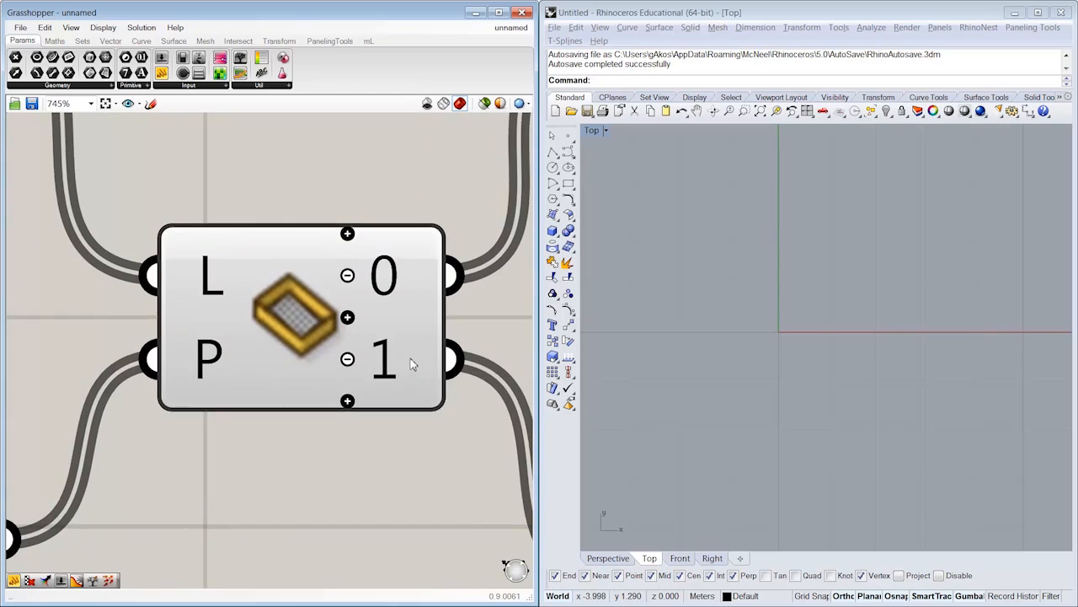
pyautogui.moveTo(469, 284)
pyautogui.mouseDown(button='right')
pyautogui.moveTo(435, 210)
pyautogui.moveTo(461, 272)
pyautogui.mouseUp(button='right')
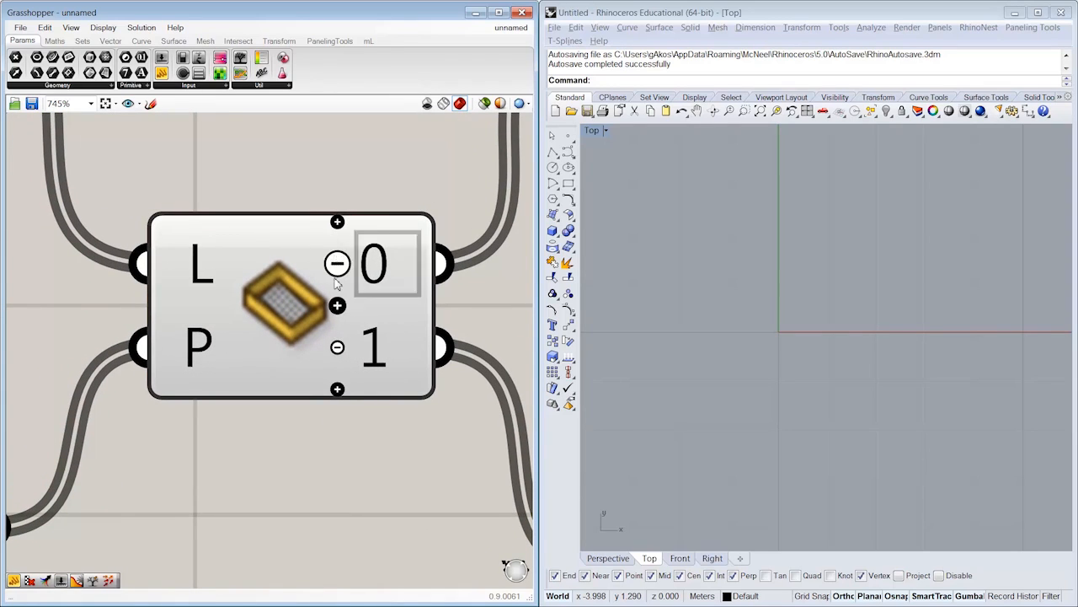
pyautogui.click(337, 390)
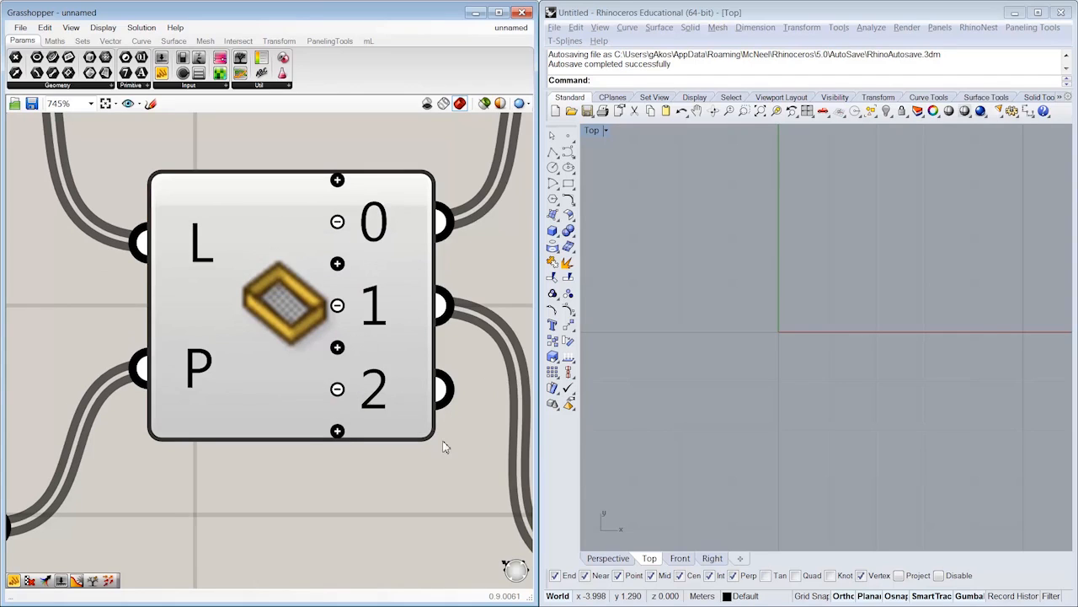
# Change the last value in the pattern panel to 2
pyautogui.scroll(-7, 446, 448)
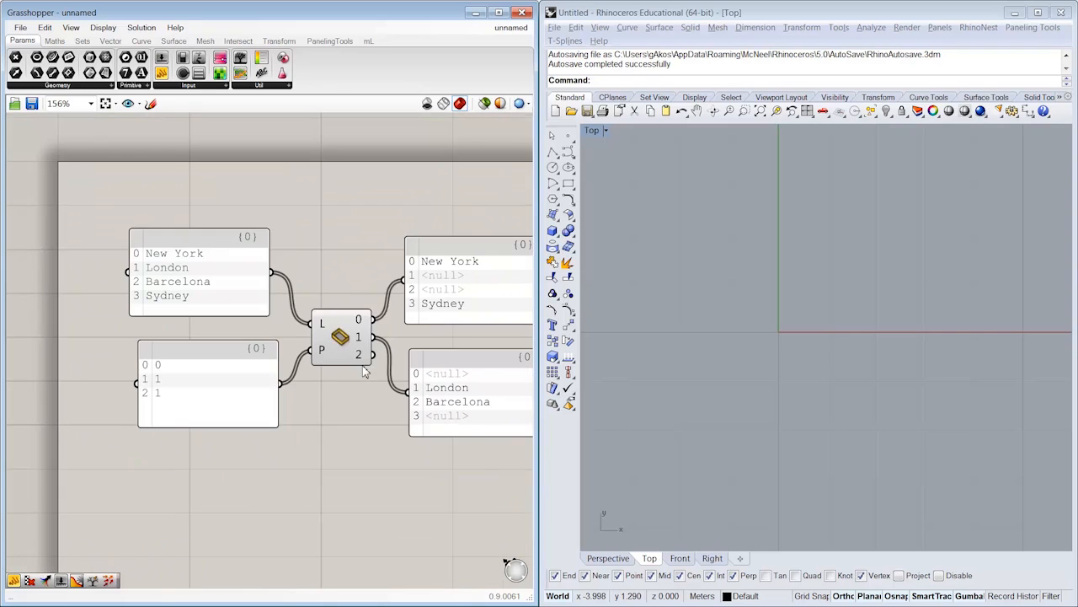
pyautogui.moveTo(360, 376); pyautogui.dragTo(307, 358, button='right')
pyautogui.doubleClick(139, 369)
pyautogui.moveTo(154, 354); pyautogui.dragTo(138, 357)
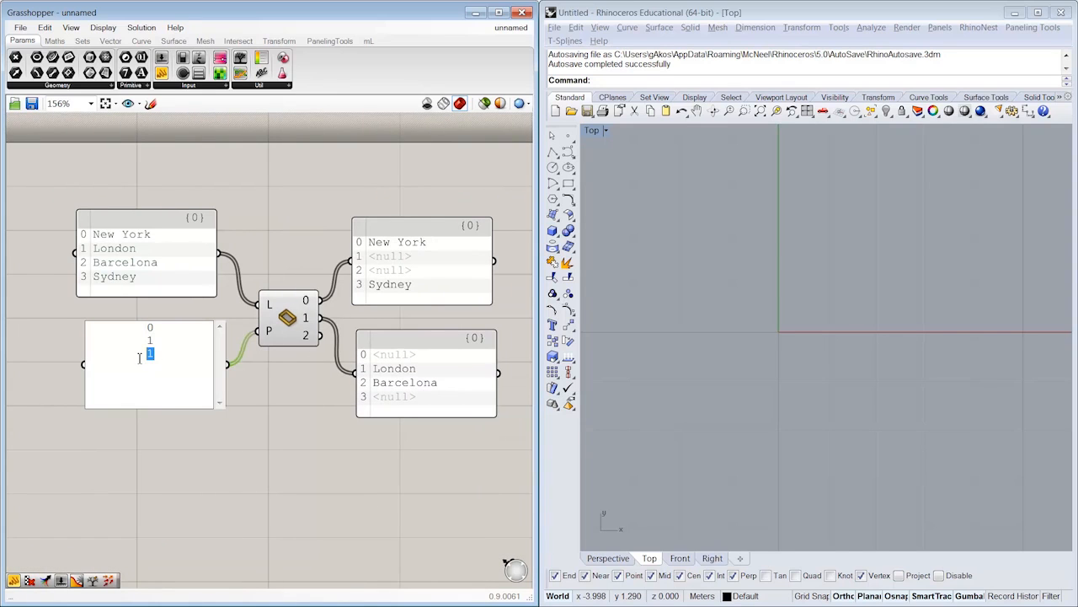
pyautogui.write('2')
pyautogui.click(179, 464)
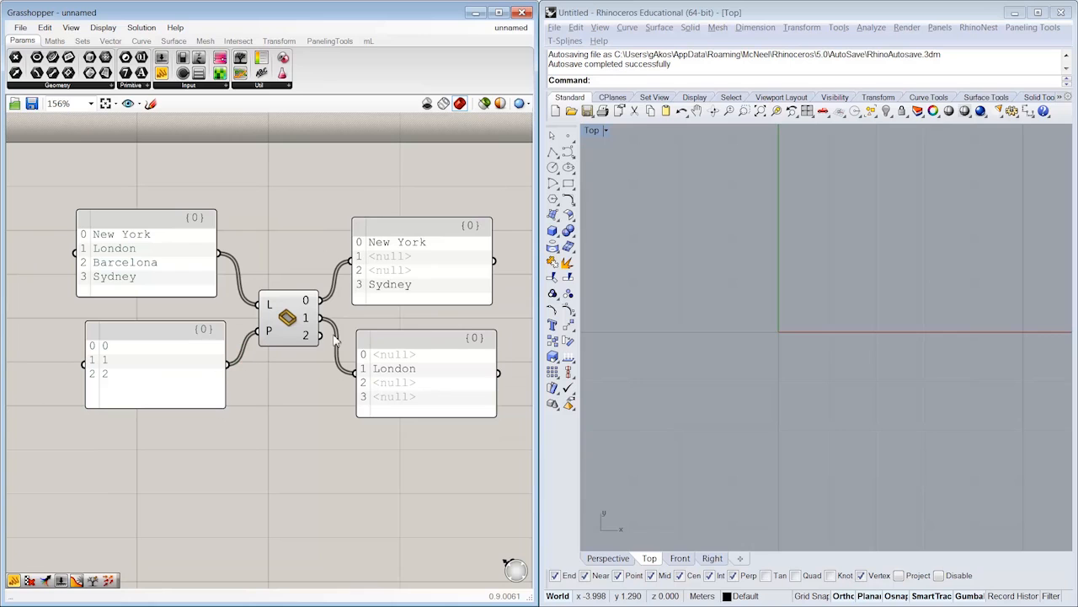
# Check the values at Sift Pattern output 2 and remove that output from the component
pyautogui.moveTo(312, 340)
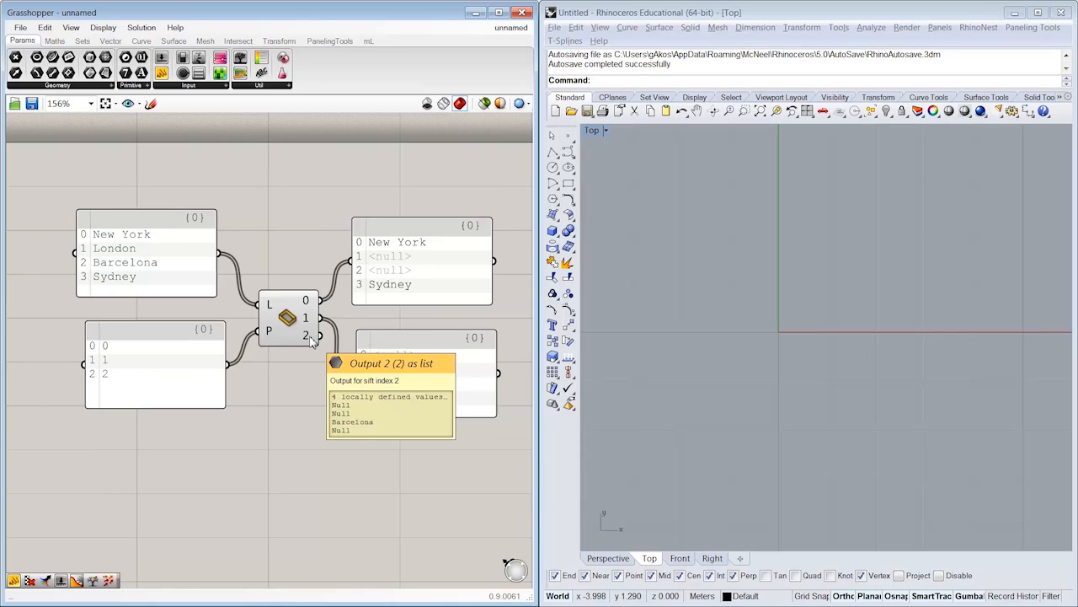
pyautogui.scroll(5, 314, 344)
pyautogui.click(317, 344)
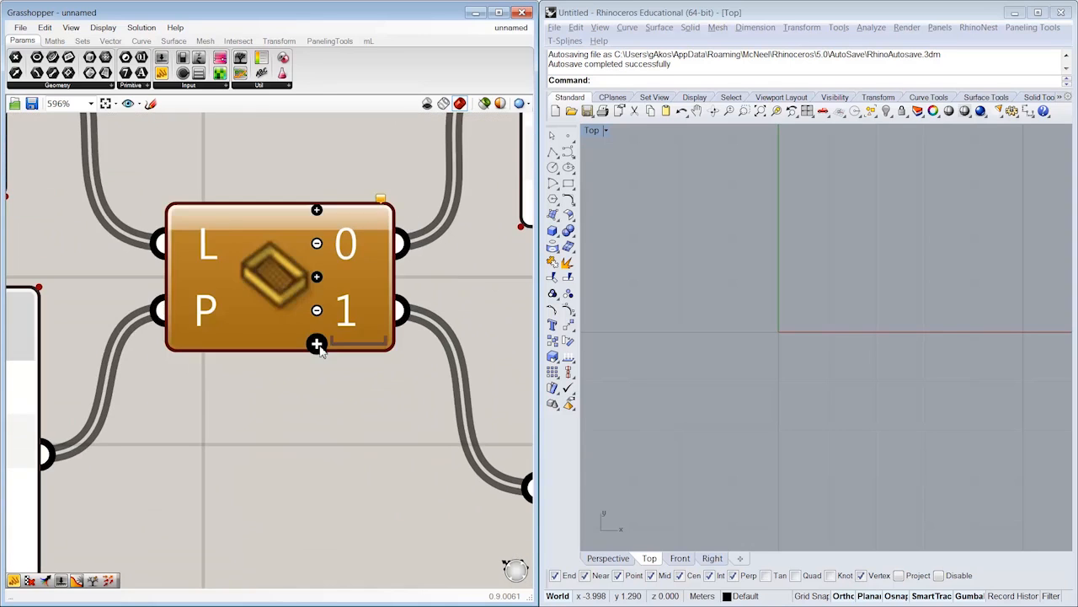
# Set the last value in the pattern panel to 1
pyautogui.scroll(-5, 320, 409)
pyautogui.doubleClick(158, 401)
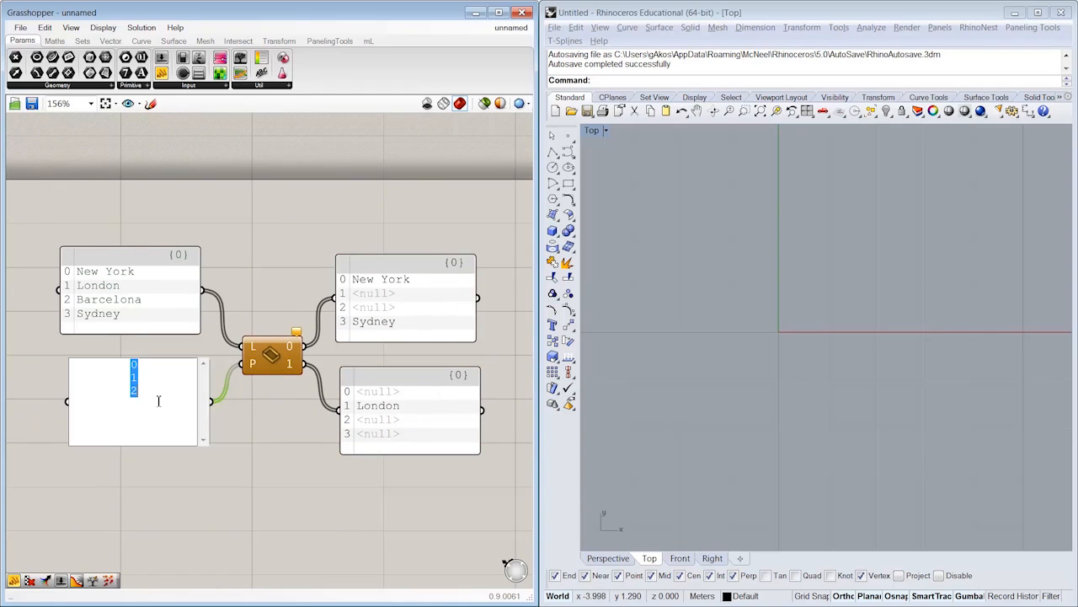
pyautogui.moveTo(159, 401); pyautogui.dragTo(80, 390)
pyautogui.click(341, 452)
# Place the pattern panel directly beneath the city panel and move both output panels farther from the Sift Pattern component
pyautogui.moveTo(318, 420); pyautogui.dragTo(323, 405, button='right')
pyautogui.click(324, 405)
pyautogui.moveTo(444, 455); pyautogui.dragTo(426, 295)
pyautogui.click(303, 275)
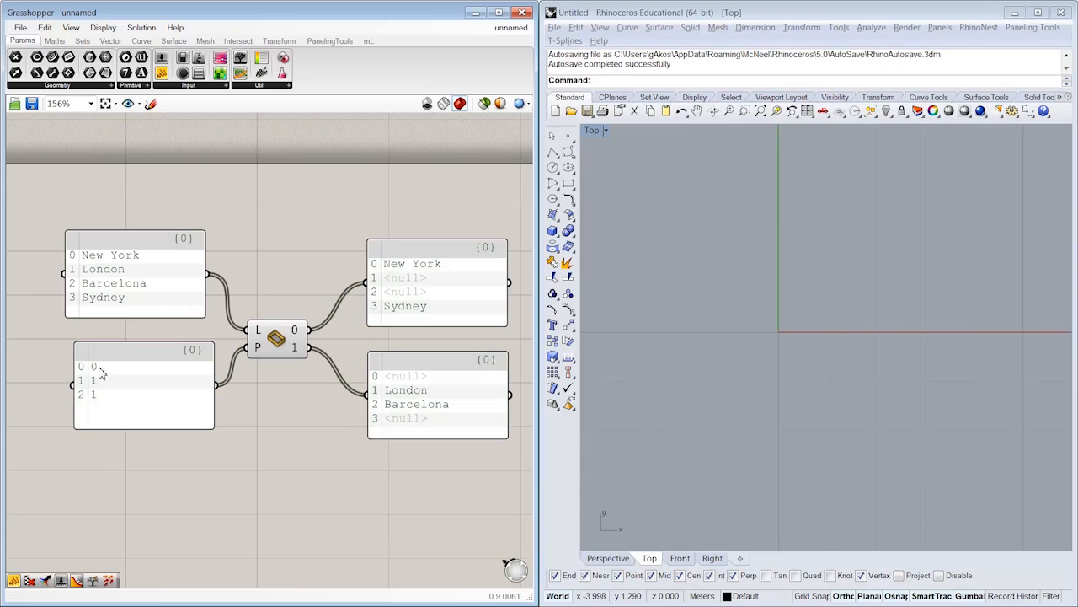
pyautogui.moveTo(127, 404); pyautogui.dragTo(121, 398)
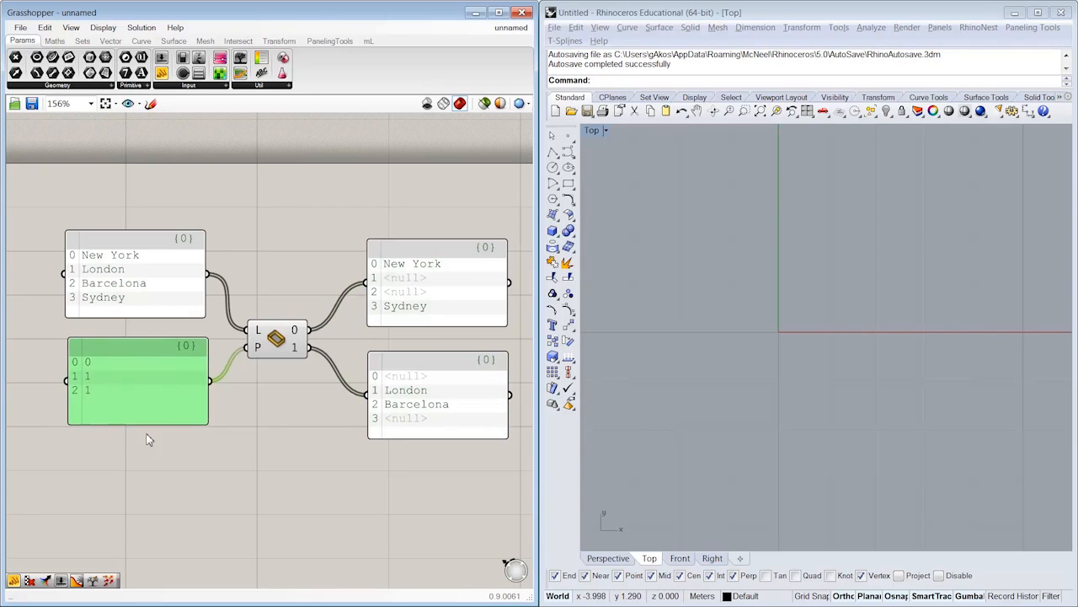
pyautogui.click(147, 439)
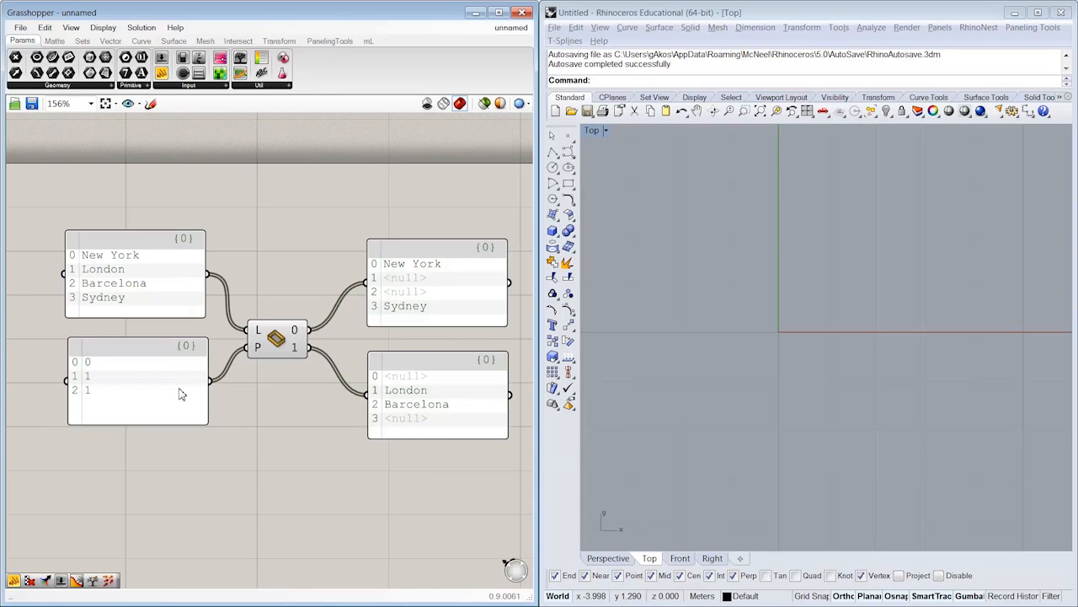
pyautogui.moveTo(458, 474); pyautogui.dragTo(502, 294)
pyautogui.click(312, 202)
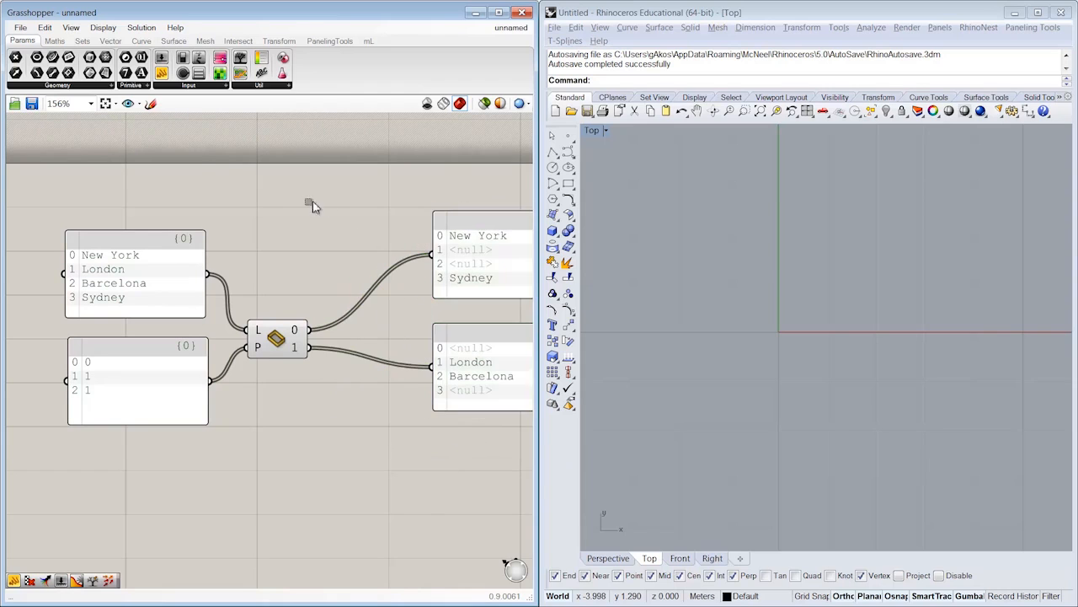
# Add a Replace Nulls component below Sift Pattern and connect Sift Pattern output 1 to its I input
pyautogui.moveTo(197, 155); pyautogui.dragTo(144, 113, button='right')
pyautogui.click(82, 41)
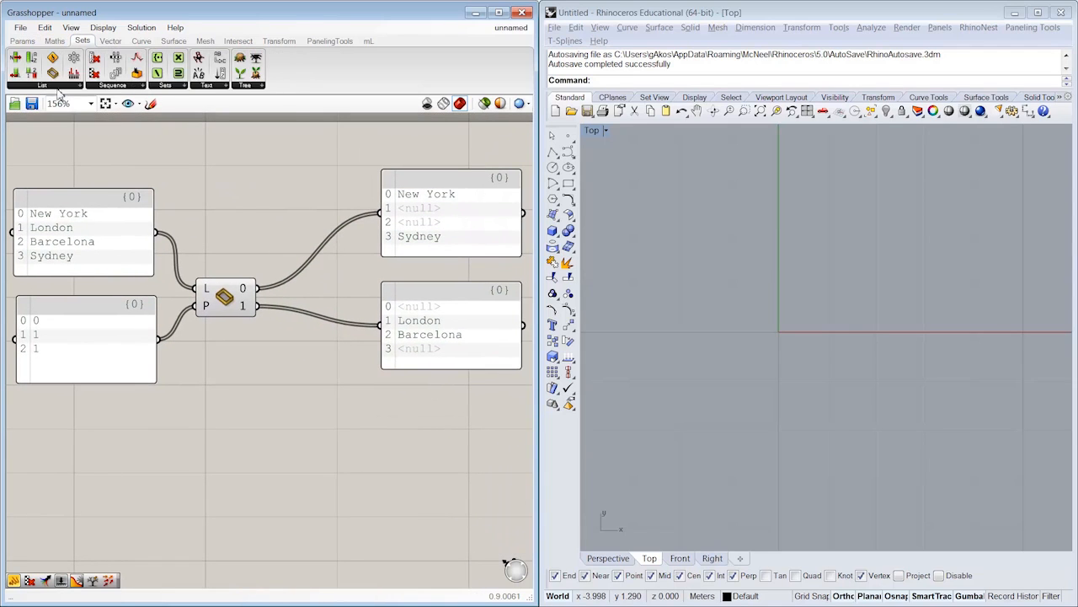
pyautogui.click(55, 85)
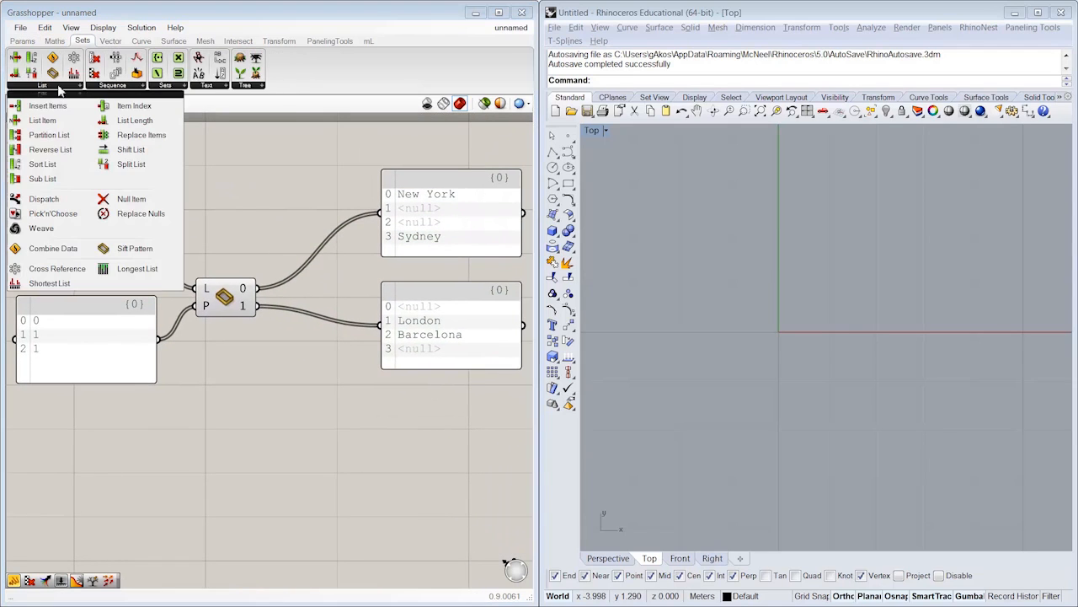
pyautogui.click(140, 213)
pyautogui.click(301, 385)
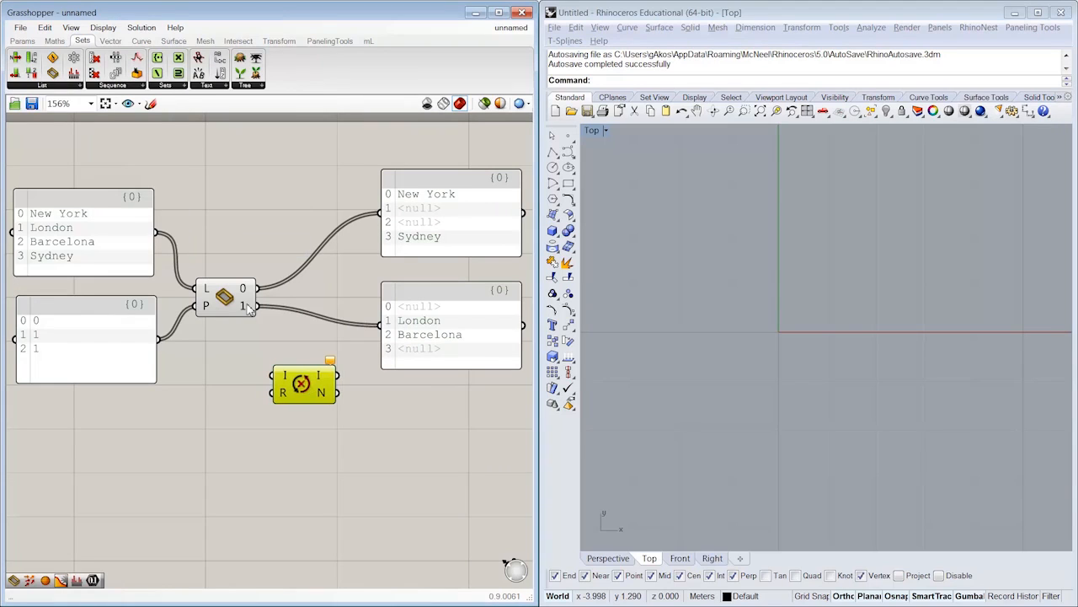
pyautogui.moveTo(249, 306); pyautogui.dragTo(274, 376)
# Copy the city panel below the pattern panel and replace its contents with Berlin
pyautogui.moveTo(283, 396)
pyautogui.click(125, 255)
pyautogui.hotkey('ctrl', 'c')
pyautogui.hotkey('ctrl', 'v')
pyautogui.moveTo(126, 261); pyautogui.dragTo(187, 460)
pyautogui.doubleClick(187, 460)
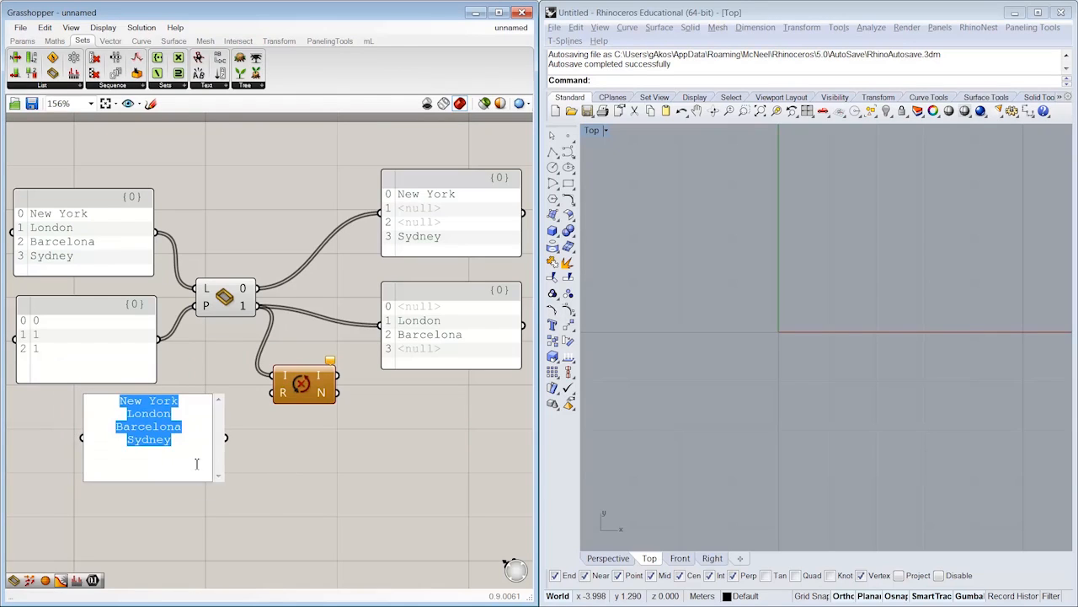
pyautogui.write('k')
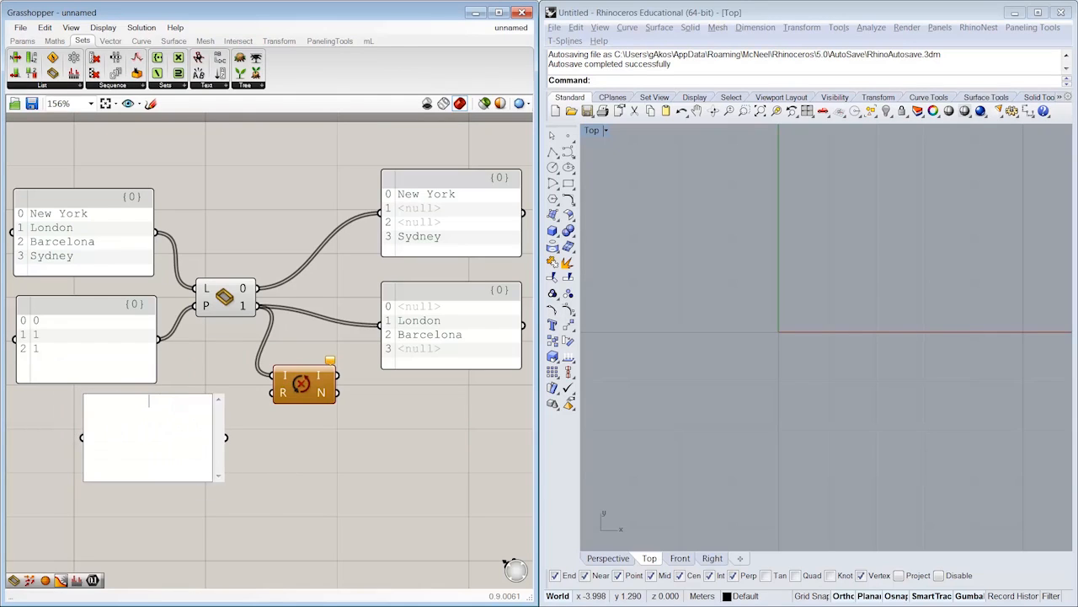
pyautogui.write('erlin')
pyautogui.press('Return')
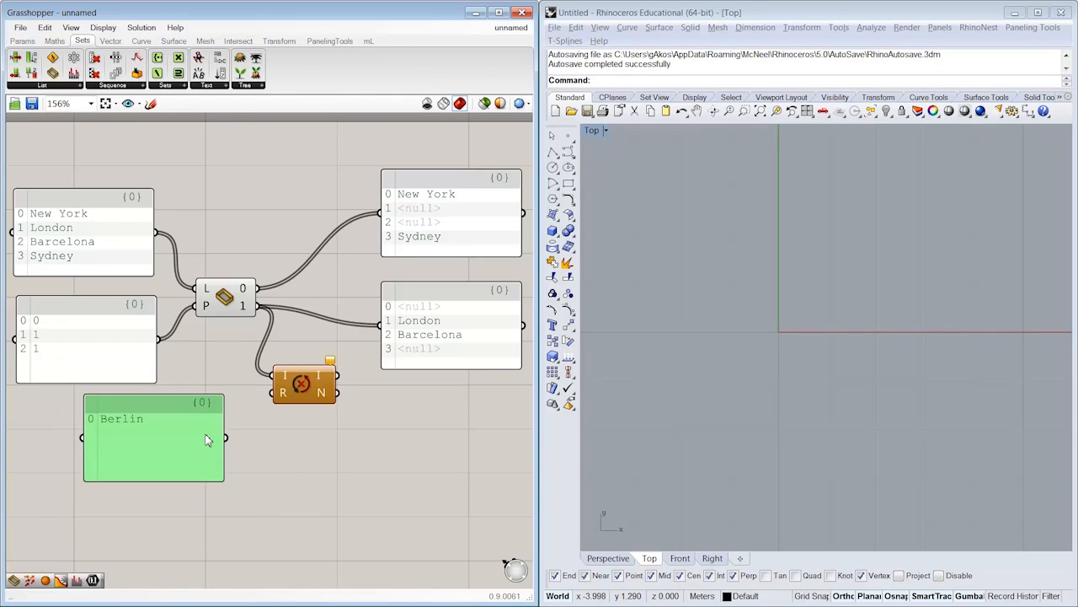
# Connect the Berlin panel to the R input of Replace Nulls and move the component slightly closer to Sift Pattern
pyautogui.moveTo(271, 392); pyautogui.dragTo(227, 438)
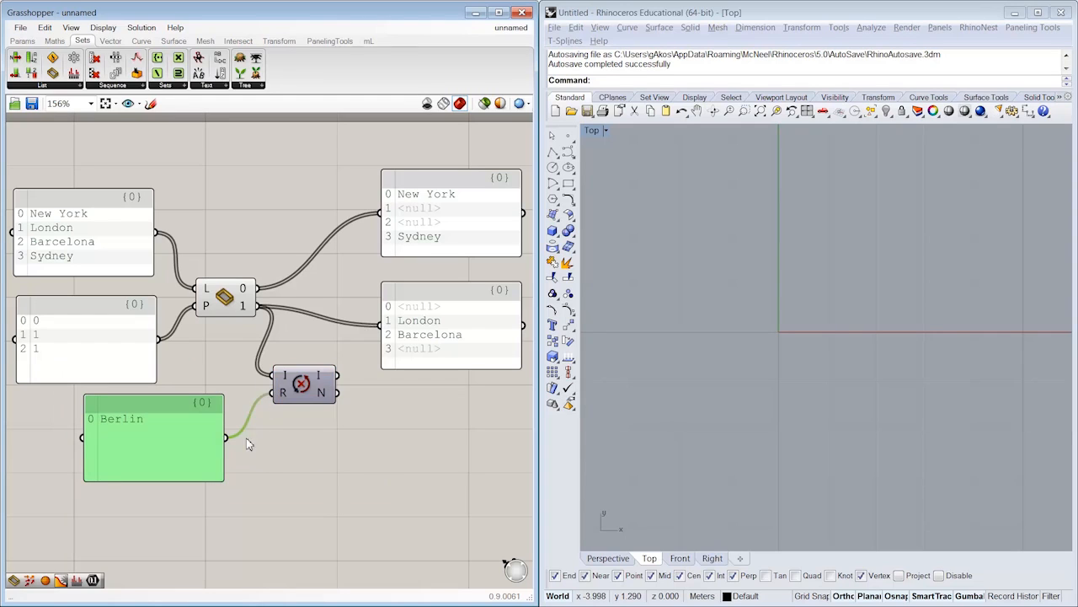
pyautogui.moveTo(286, 379); pyautogui.dragTo(283, 362)
pyautogui.click(298, 428)
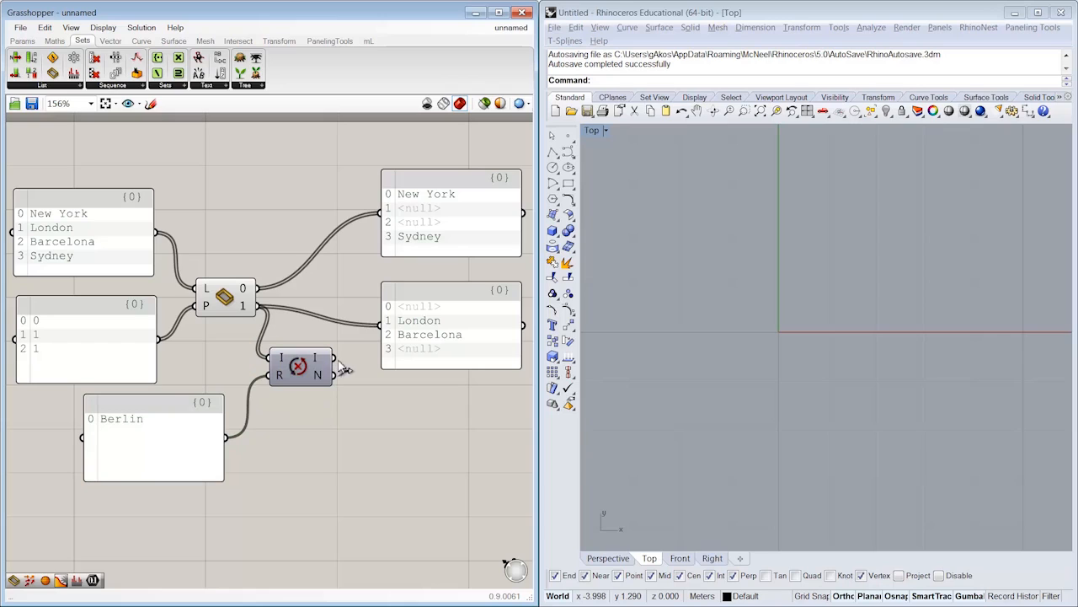
# Duplicate the Sift Pattern output 1 panel below itself and connect the Replace Nulls I output to the copy
pyautogui.click(415, 351)
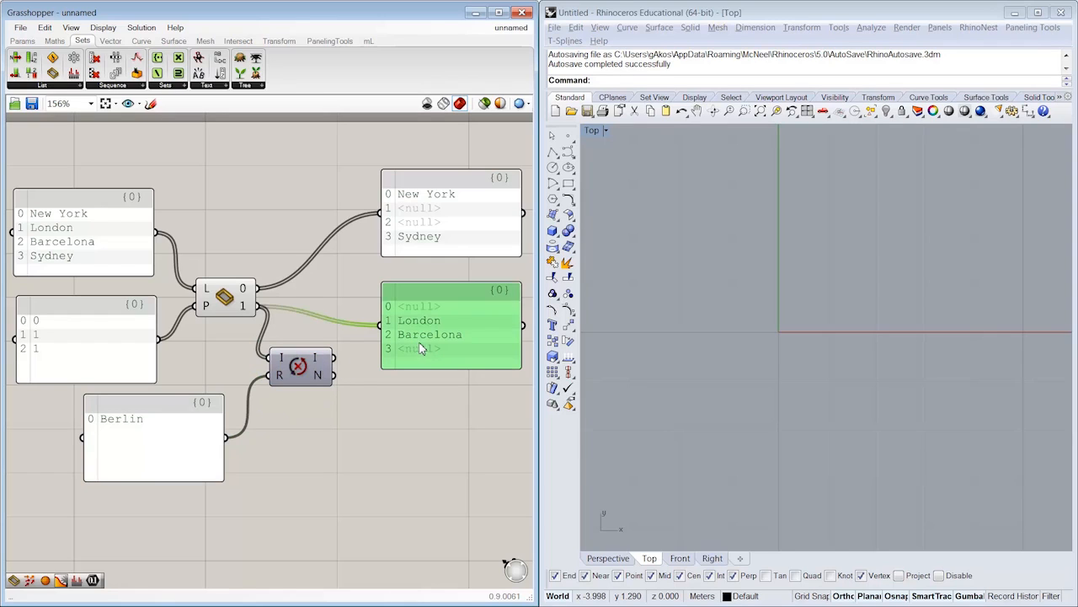
pyautogui.keyDown('alt'); pyautogui.moveTo(423, 358); pyautogui.dragTo(424, 460); pyautogui.keyUp('alt')
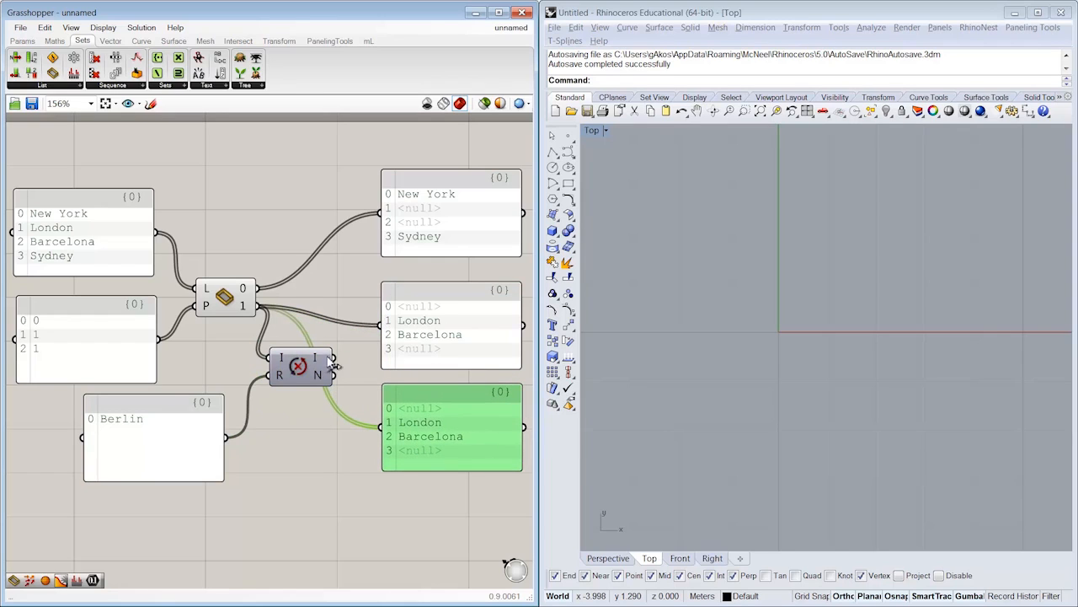
pyautogui.moveTo(333, 359); pyautogui.dragTo(383, 428)
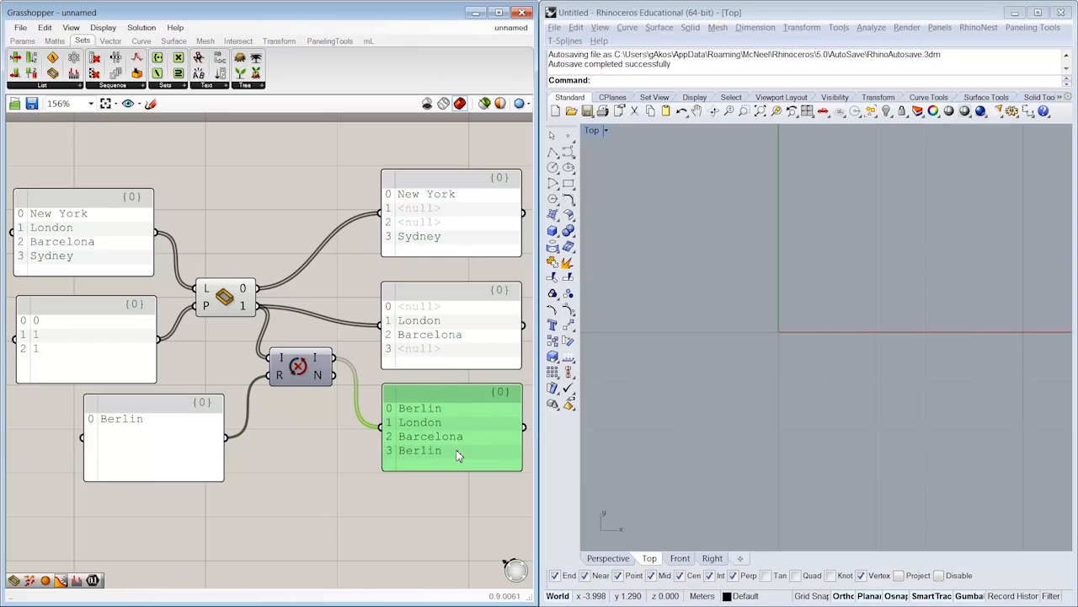
# Move the three output panels together slightly farther from the components
pyautogui.moveTo(463, 532); pyautogui.dragTo(455, 543, button='right')
pyautogui.moveTo(455, 543); pyautogui.dragTo(434, 216)
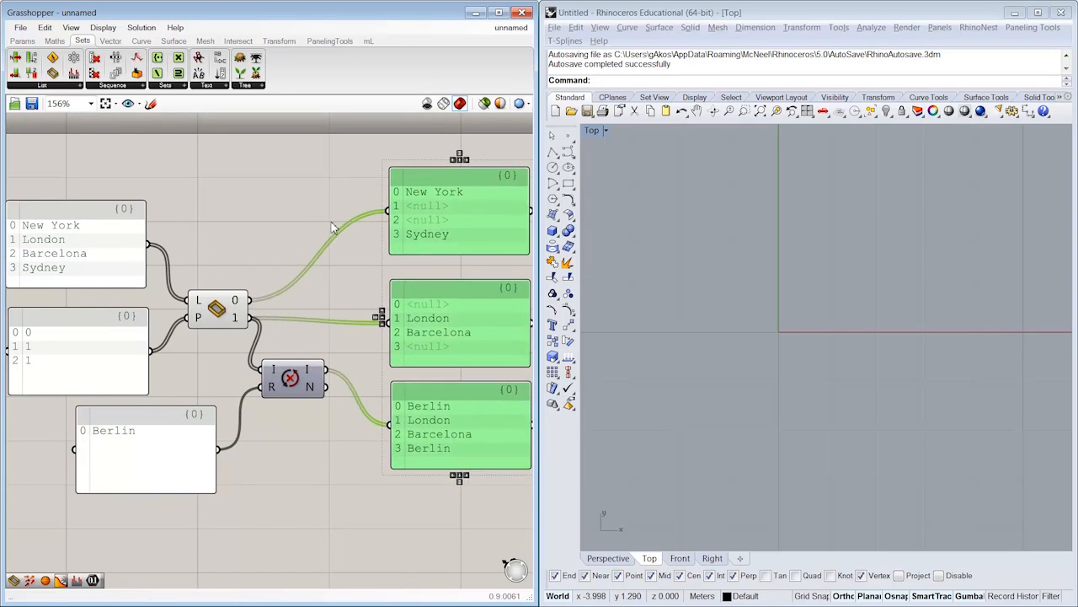
pyautogui.click(332, 224)
pyautogui.moveTo(299, 234); pyautogui.dragTo(321, 234, button='right')
pyautogui.scroll(-1, 320, 234)
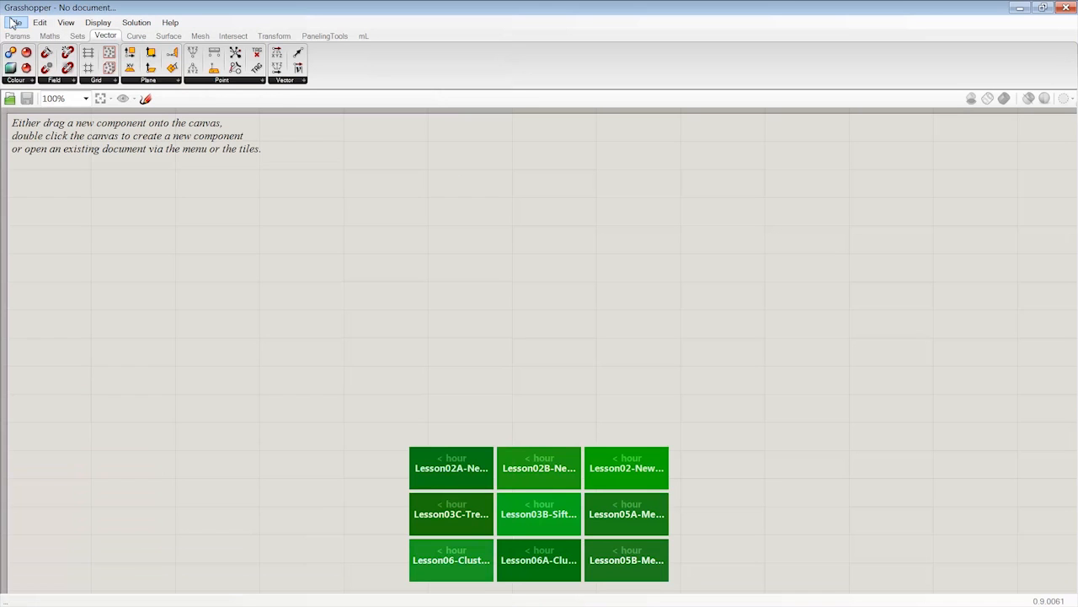
# Create a new Grasshopper document and dock its window on one half of the screen, beside Rhino
pyautogui.click(15, 22)
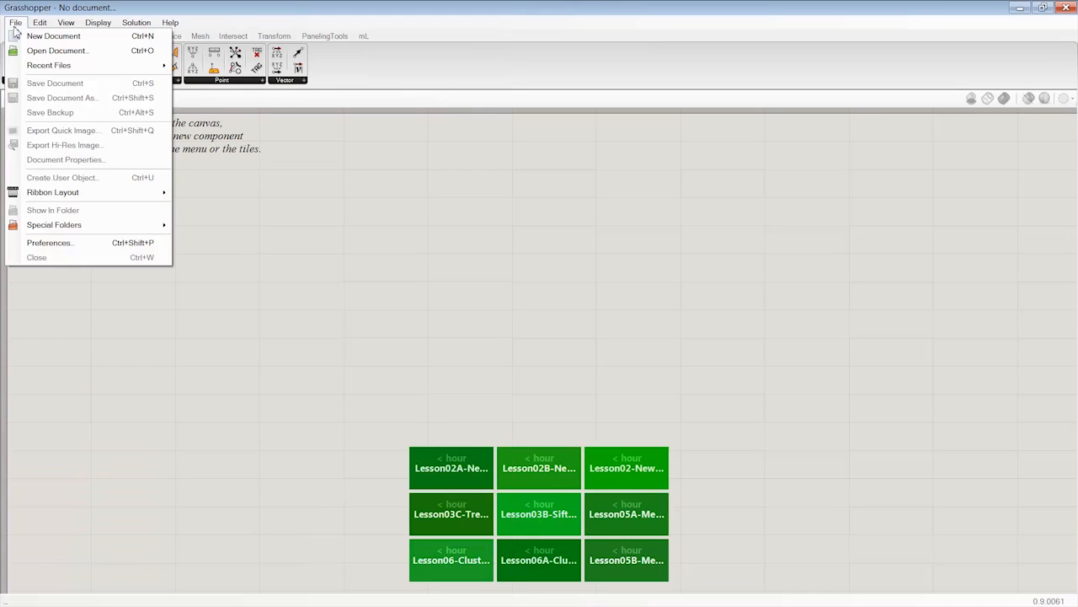
pyautogui.click(43, 34)
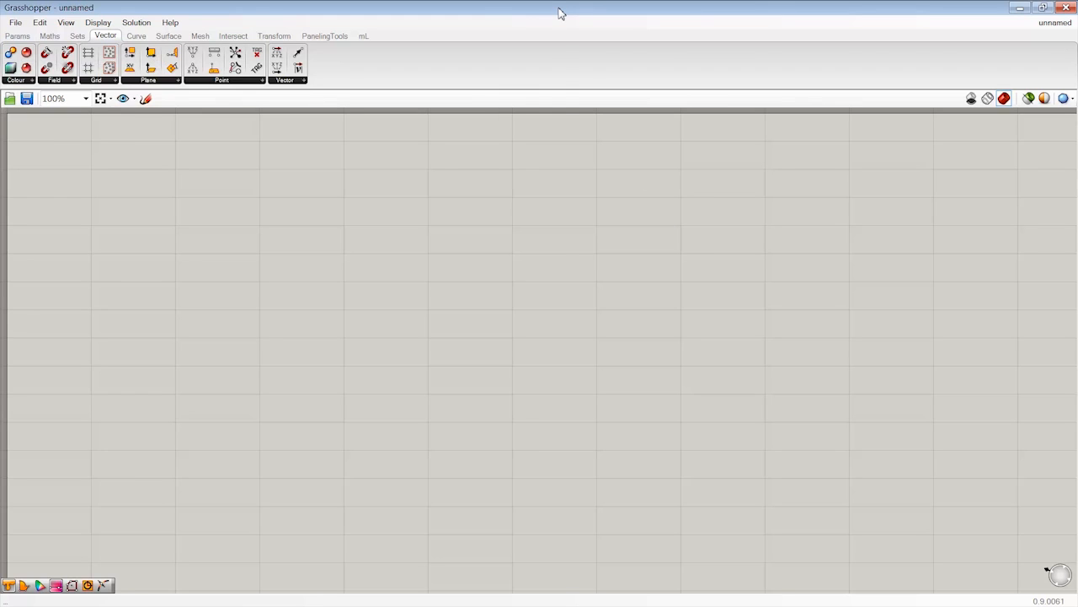
pyautogui.moveTo(560, 13); pyautogui.dragTo(1, 17)
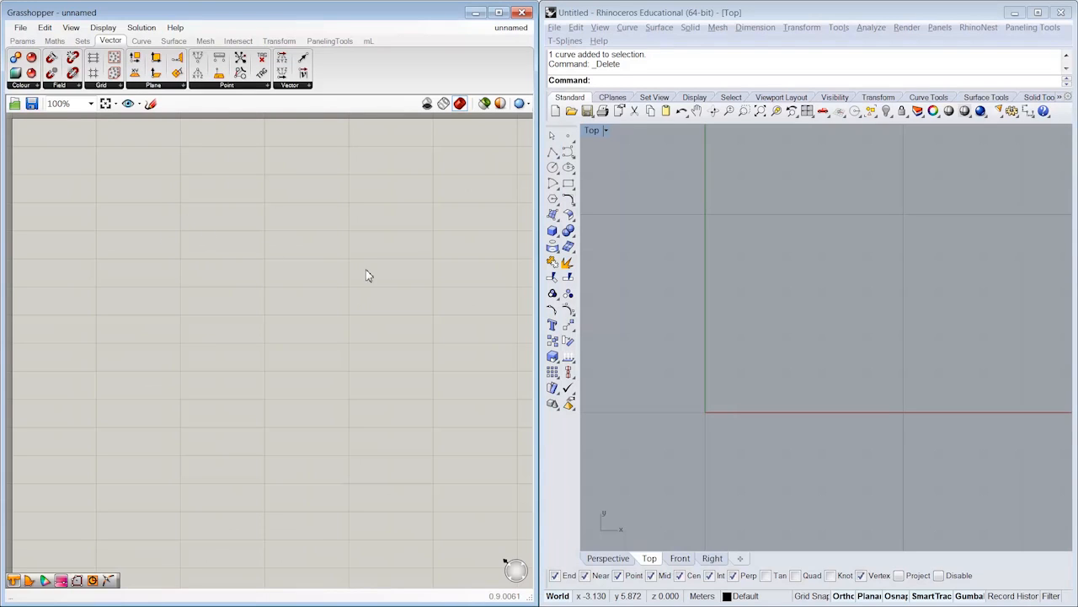
# Add a Square grid component and position it near the canvas's upper-left corner
pyautogui.click(102, 85)
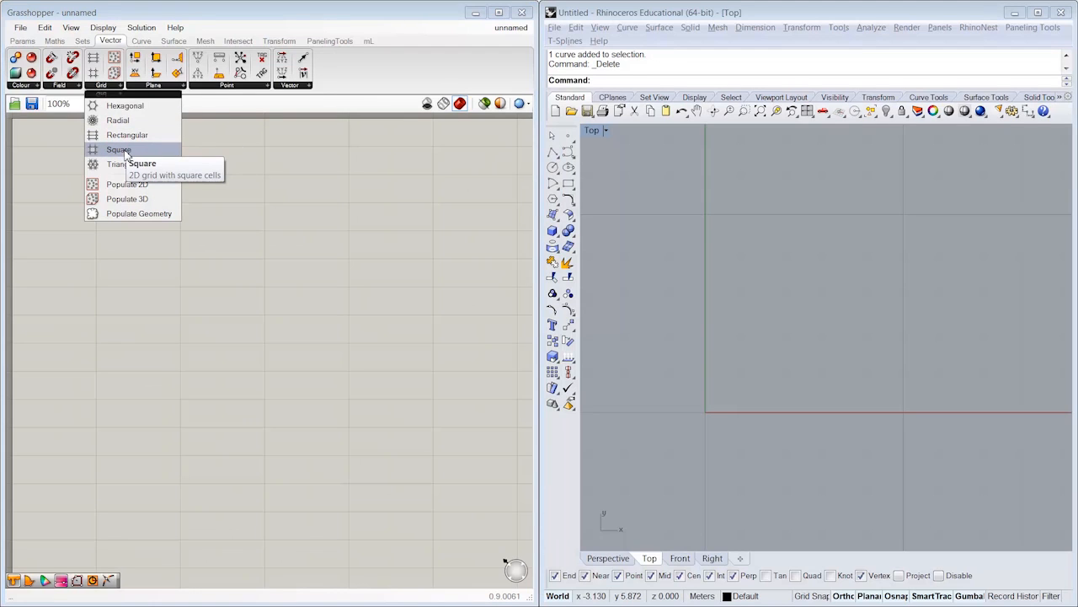
pyautogui.moveTo(119, 149); pyautogui.dragTo(177, 249)
pyautogui.click(261, 281)
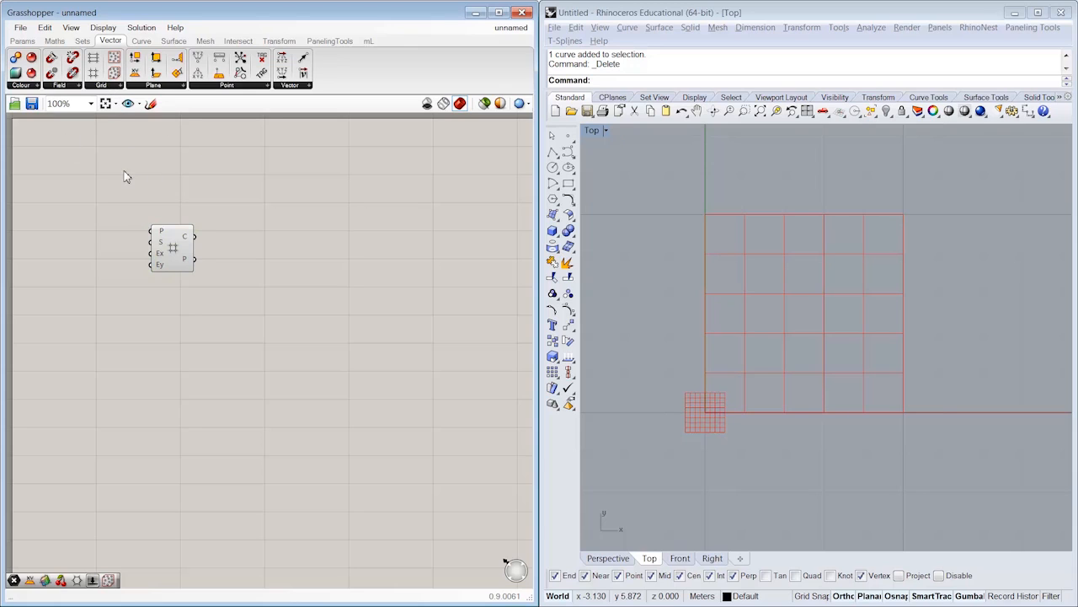
pyautogui.moveTo(185, 251); pyautogui.dragTo(154, 217)
pyautogui.click(171, 264)
pyautogui.scroll(1, 171, 264)
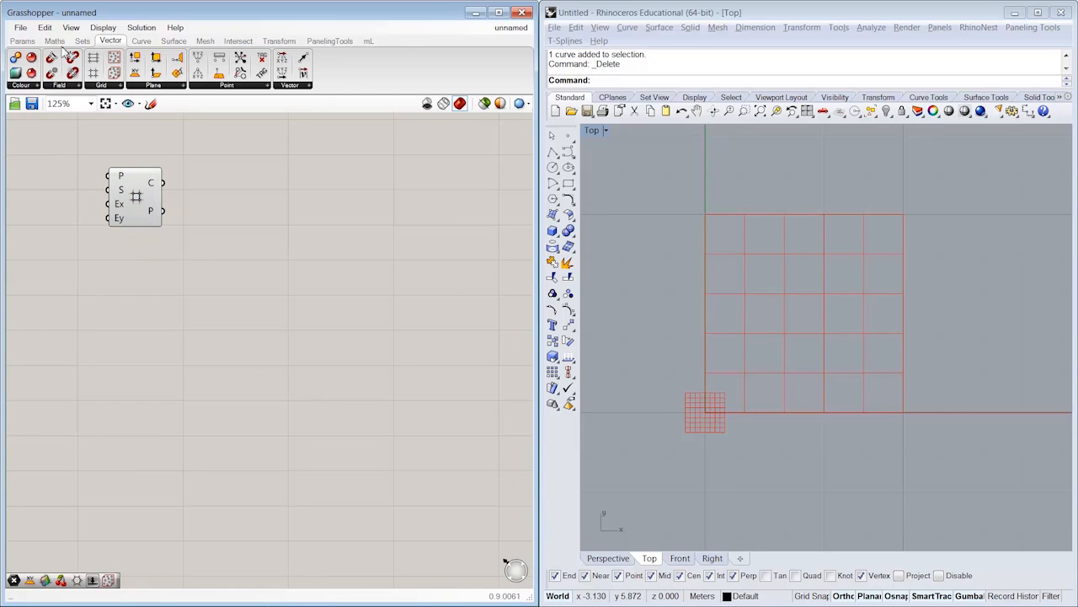
# Add a panel beside the Square grid component and connect the grid's C output to it
pyautogui.click(31, 43)
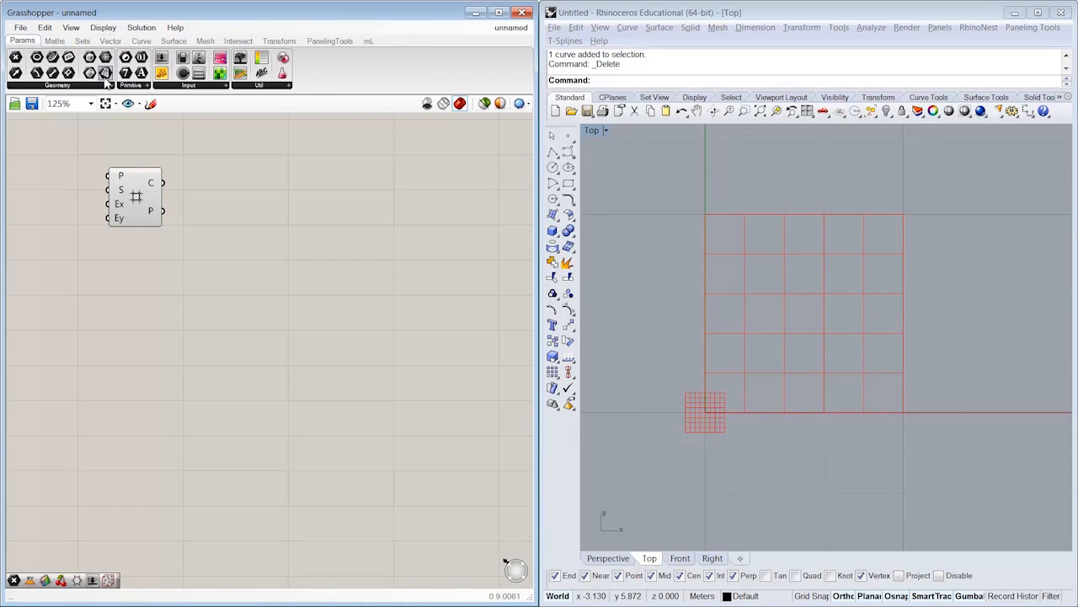
pyautogui.moveTo(162, 73); pyautogui.dragTo(185, 253)
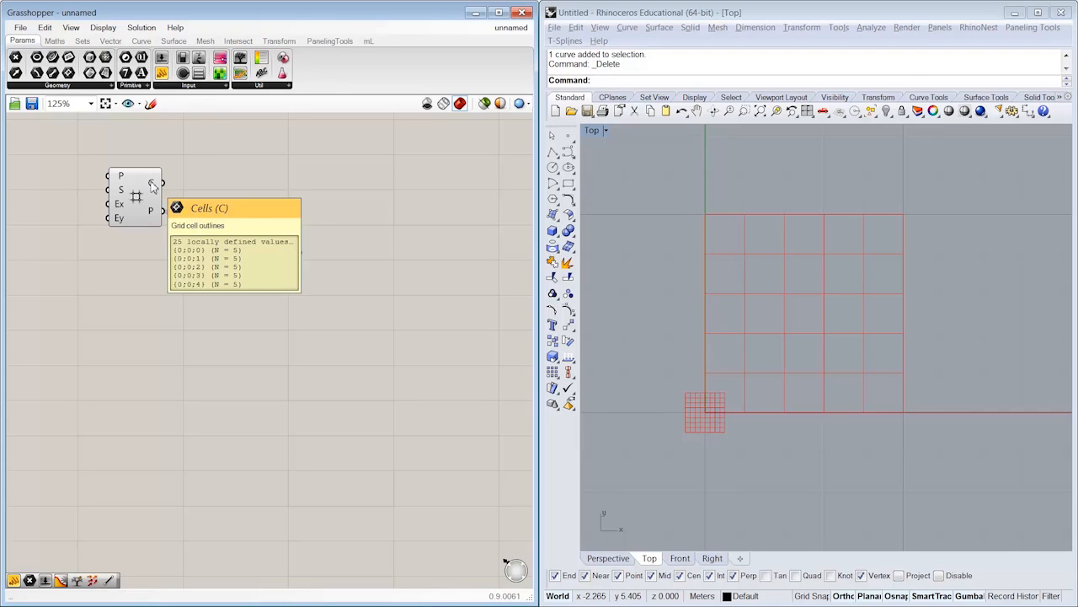
pyautogui.moveTo(164, 183); pyautogui.dragTo(186, 252)
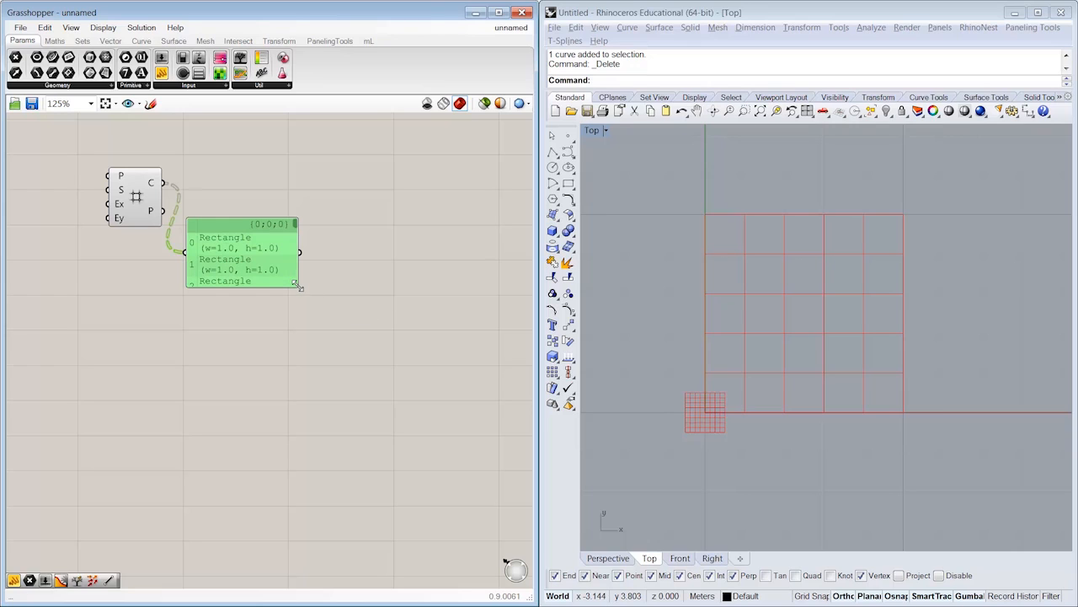
# Enlarge the panel and feed it the Square grid's P output in place of the cells
pyautogui.moveTo(300, 287); pyautogui.dragTo(404, 340)
pyautogui.moveTo(163, 211); pyautogui.dragTo(191, 281)
pyautogui.moveTo(285, 337); pyautogui.dragTo(283, 367)
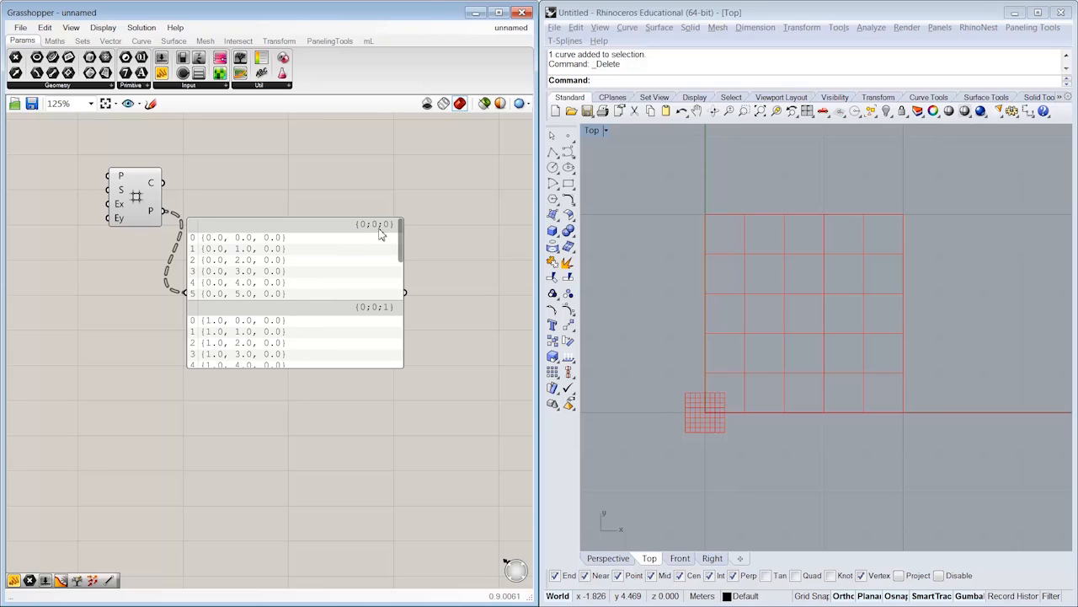
# Add a Param Viewer below the panel and connect the Square grid's P output to it
pyautogui.click(287, 85)
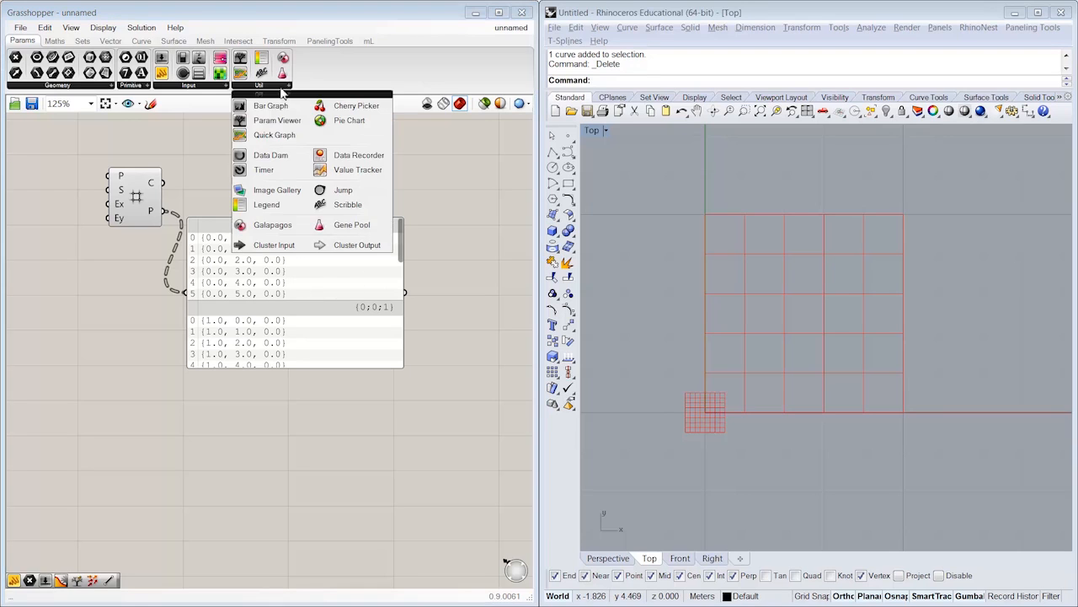
pyautogui.moveTo(278, 119); pyautogui.dragTo(247, 422)
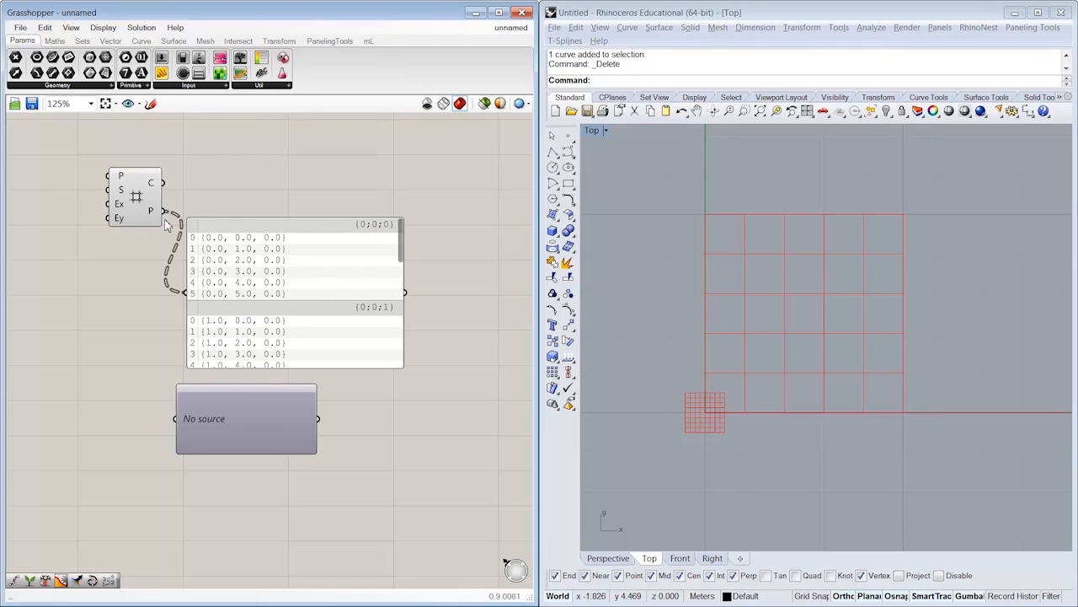
pyautogui.moveTo(165, 210); pyautogui.dragTo(182, 418)
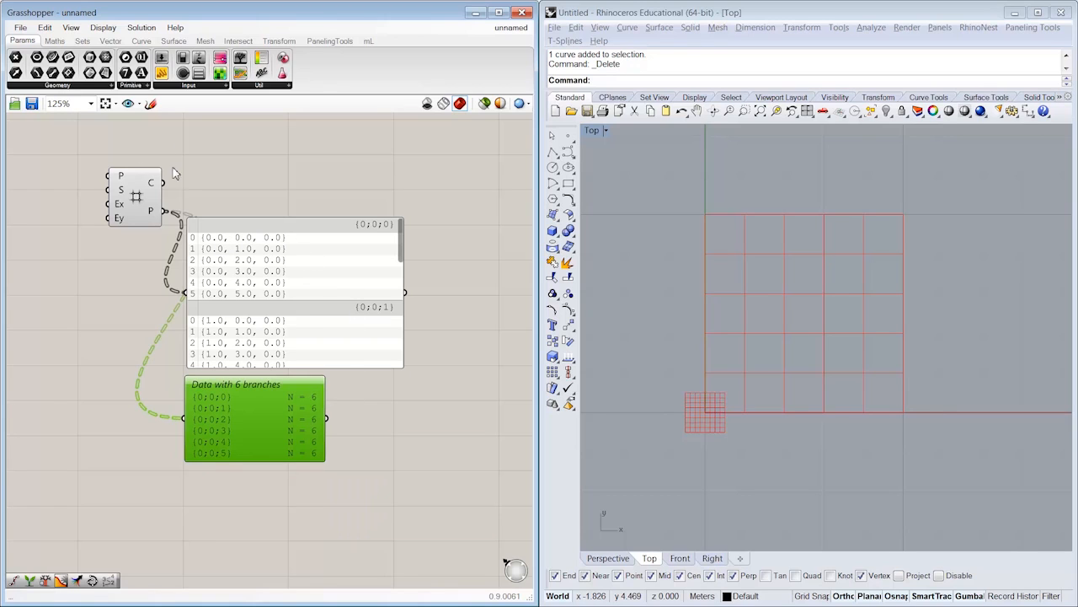
# Add a panel beside the Param Viewer, fed by its output, and enlarge it to fit all the branch paths
pyautogui.moveTo(160, 74); pyautogui.dragTo(421, 459)
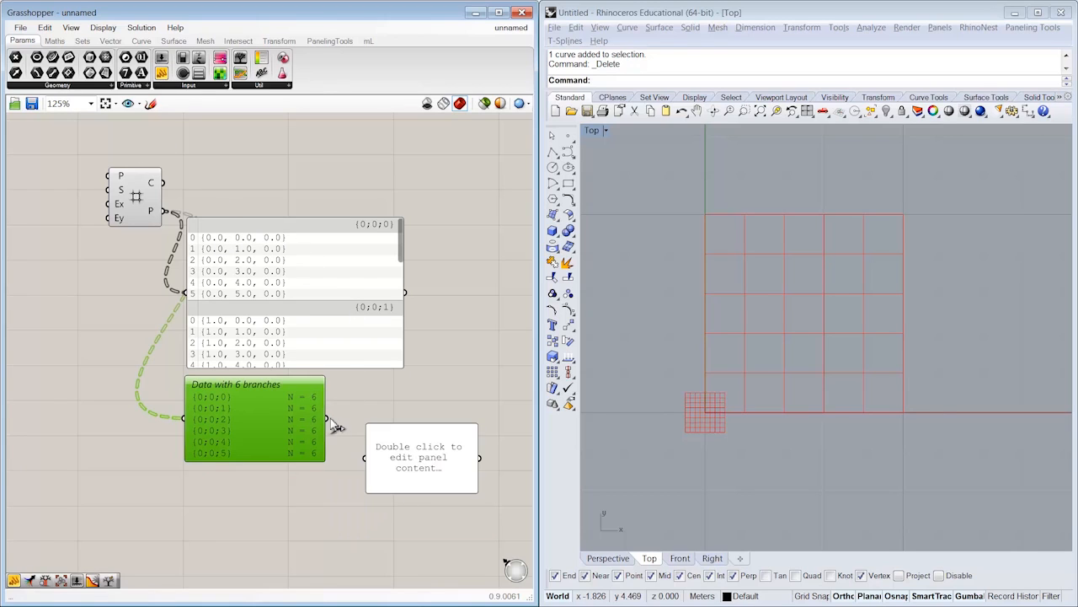
pyautogui.moveTo(326, 418); pyautogui.dragTo(368, 436)
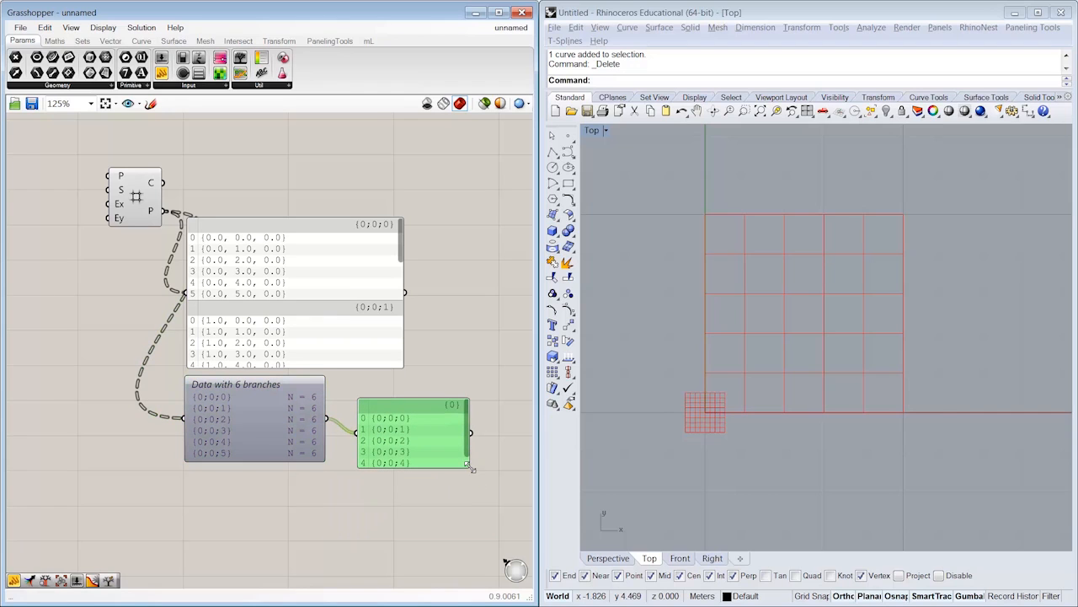
pyautogui.moveTo(469, 465); pyautogui.dragTo(492, 537)
pyautogui.click(345, 520)
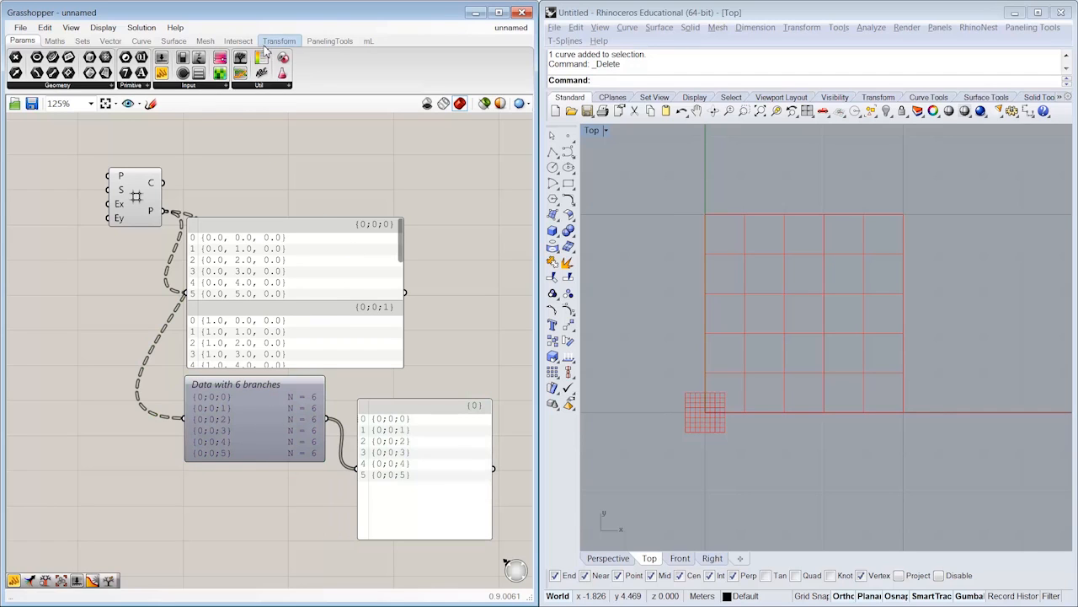
# Replace the point coordinates panel with a Tree Statistics component fed by the Square grid's P output, and connect its P output to the remaining panel
pyautogui.click(82, 41)
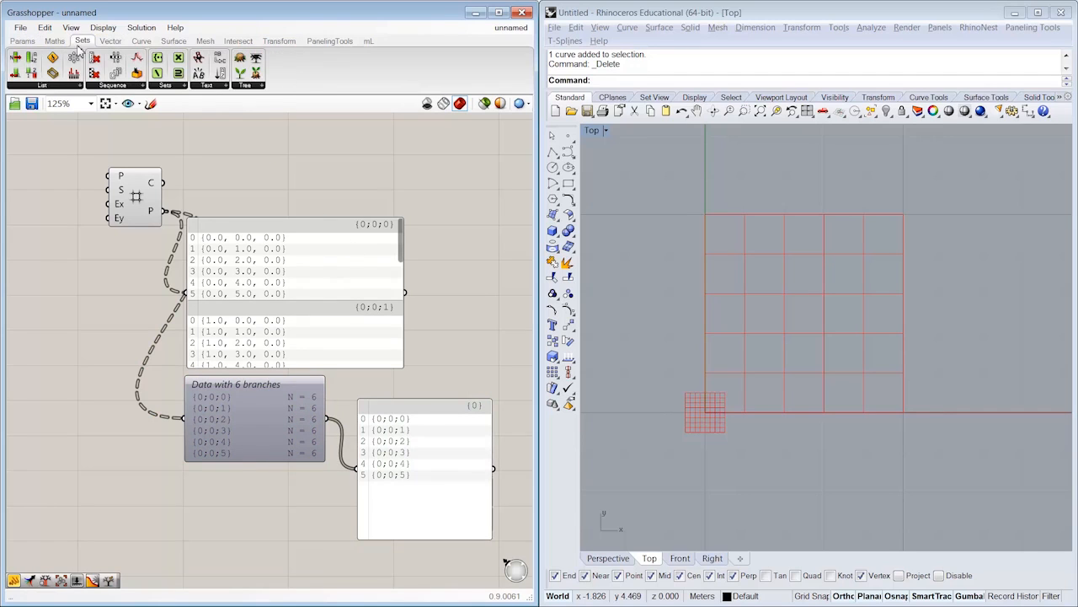
pyautogui.click(253, 86)
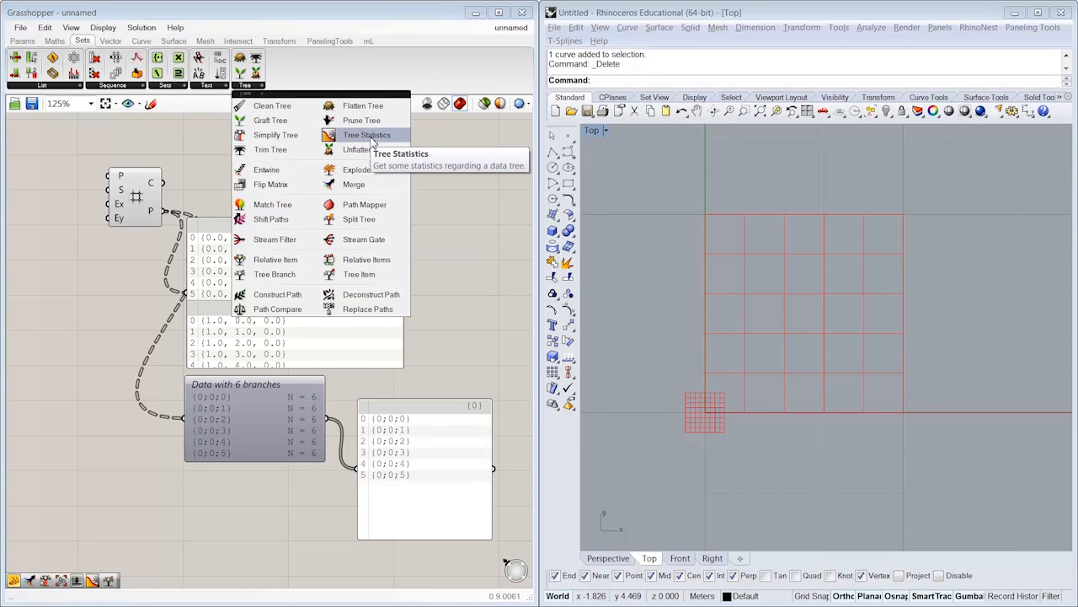
pyautogui.moveTo(373, 134); pyautogui.dragTo(269, 264)
pyautogui.click(344, 281)
pyautogui.press('Delete')
pyautogui.moveTo(163, 210); pyautogui.dragTo(361, 351)
# Feed the panel the Tree Statistics L output, switch it to the C output, and move the component closer to the panel
pyautogui.moveTo(245, 311); pyautogui.dragTo(352, 346)
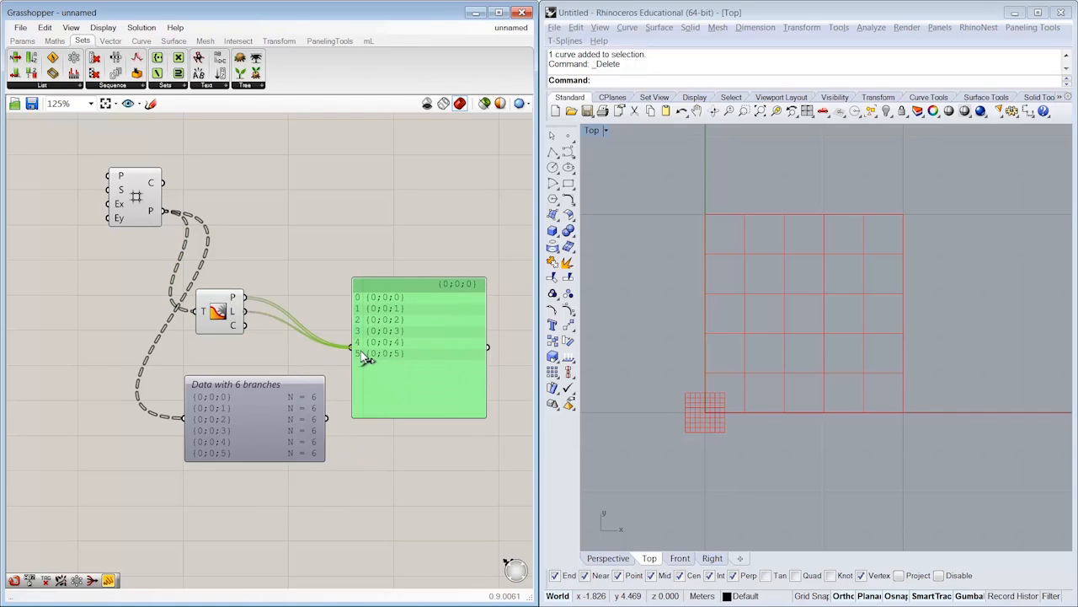
pyautogui.moveTo(237, 318)
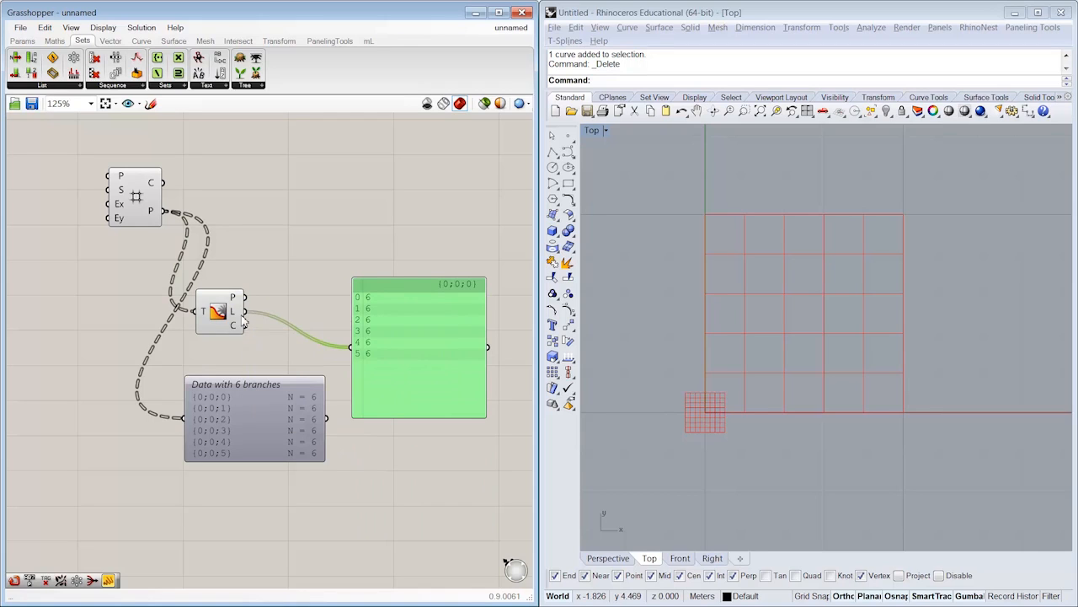
pyautogui.moveTo(245, 325); pyautogui.dragTo(352, 347)
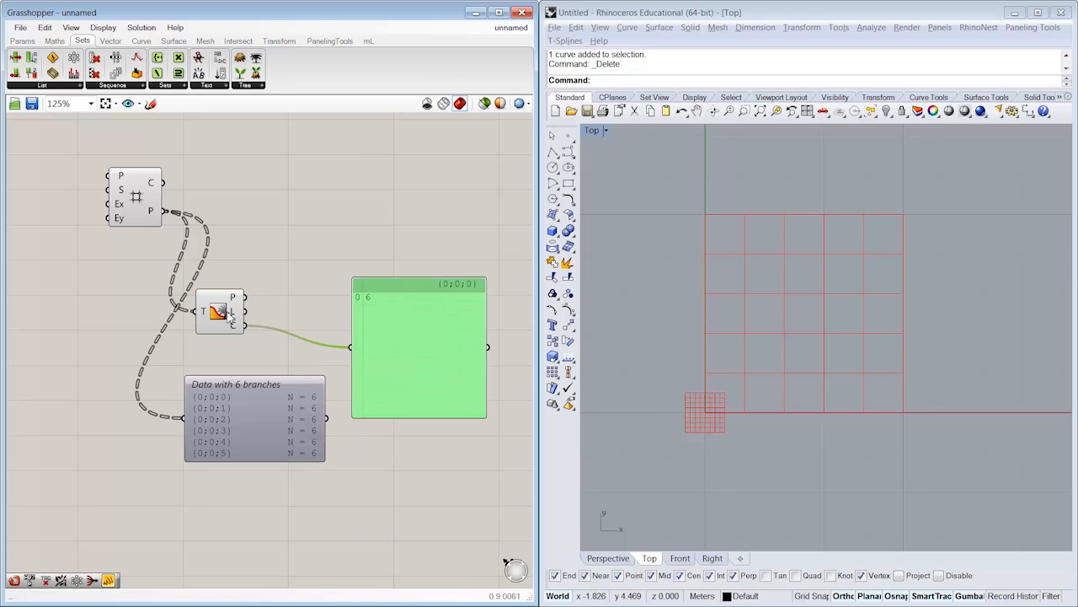
pyautogui.moveTo(218, 320); pyautogui.dragTo(248, 316)
pyautogui.click(294, 309)
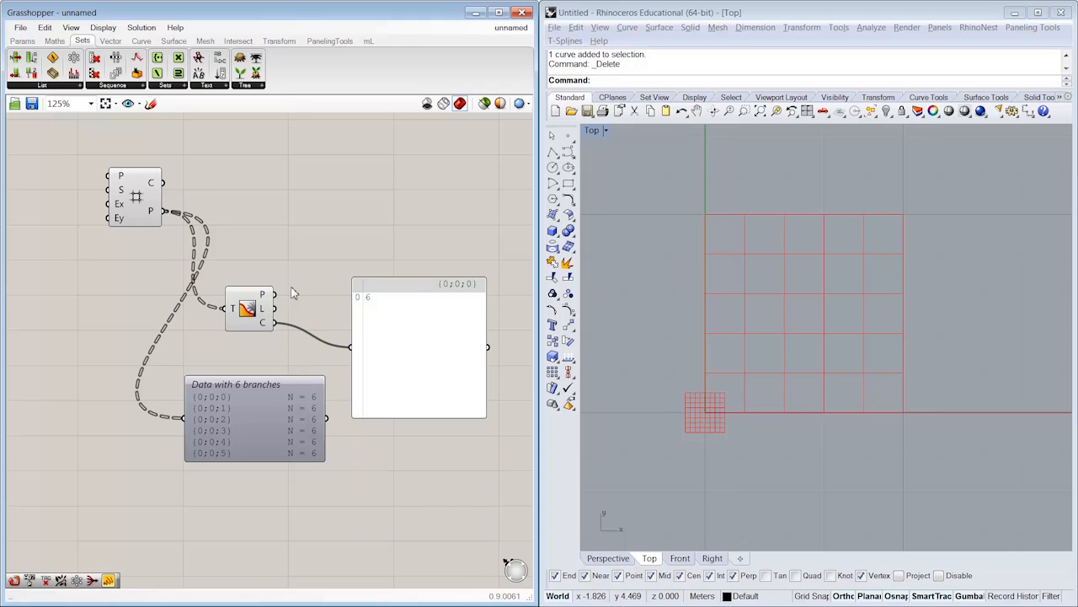
# Simplify and graft the Square grid's P output
pyautogui.moveTo(157, 215)
pyautogui.moveTo(266, 293)
pyautogui.rightClick(156, 216)
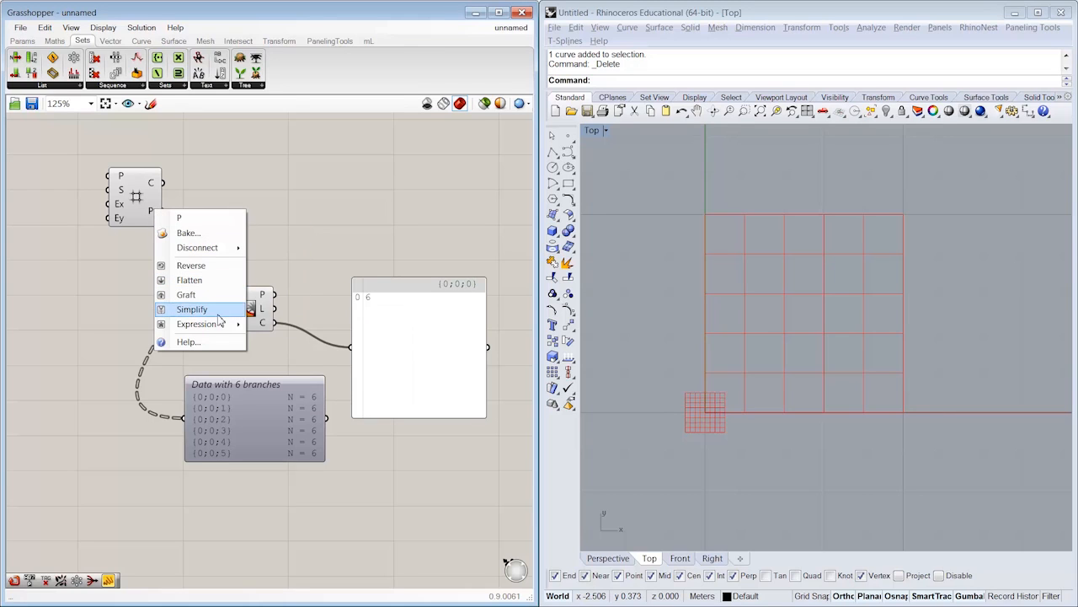
pyautogui.click(192, 309)
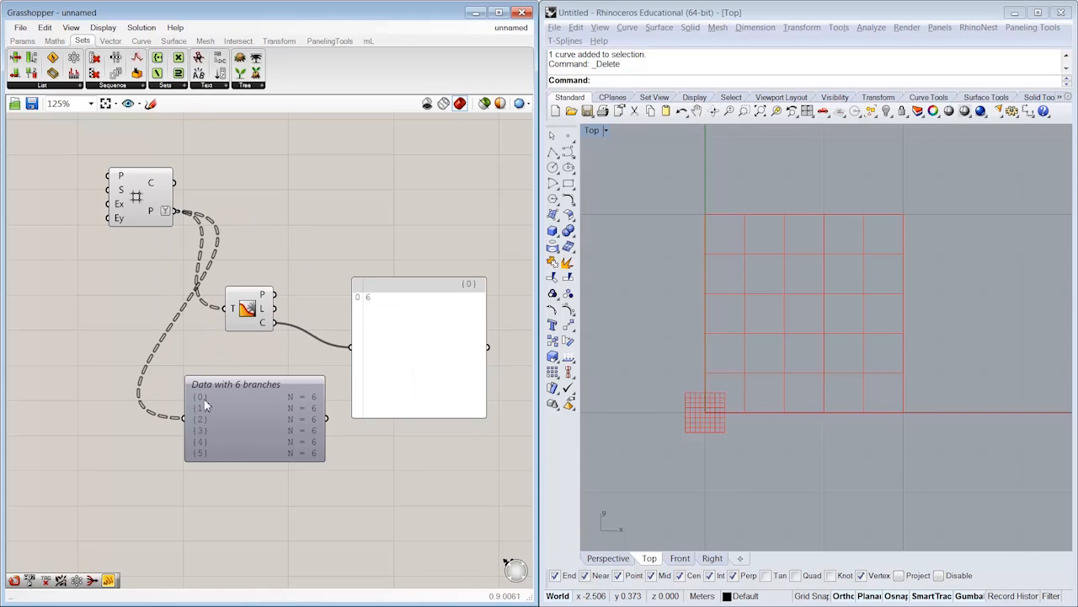
pyautogui.moveTo(213, 402)
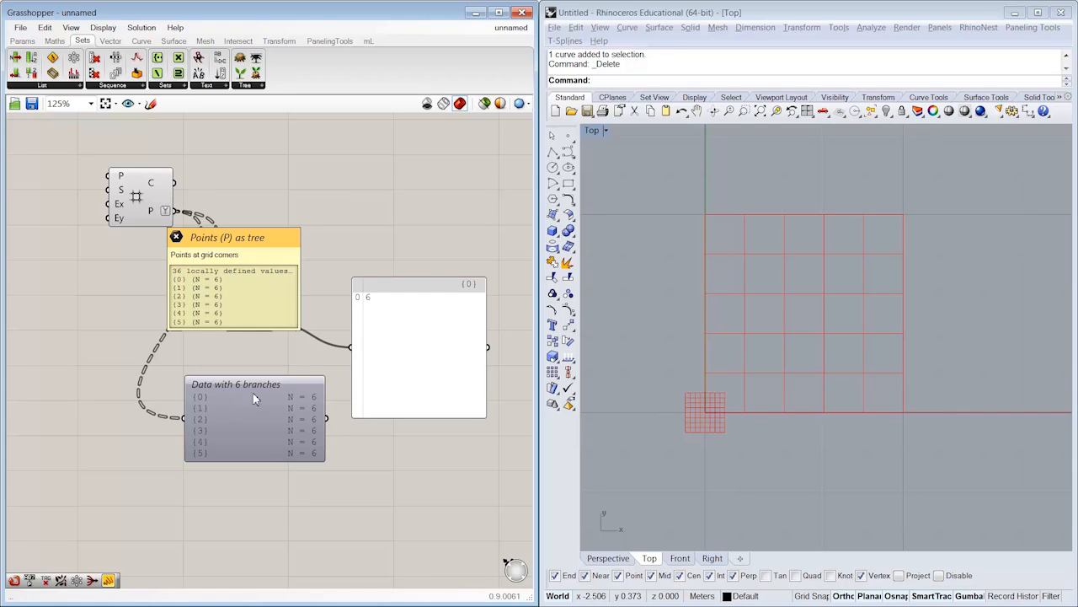
pyautogui.rightClick(152, 213)
pyautogui.click(181, 296)
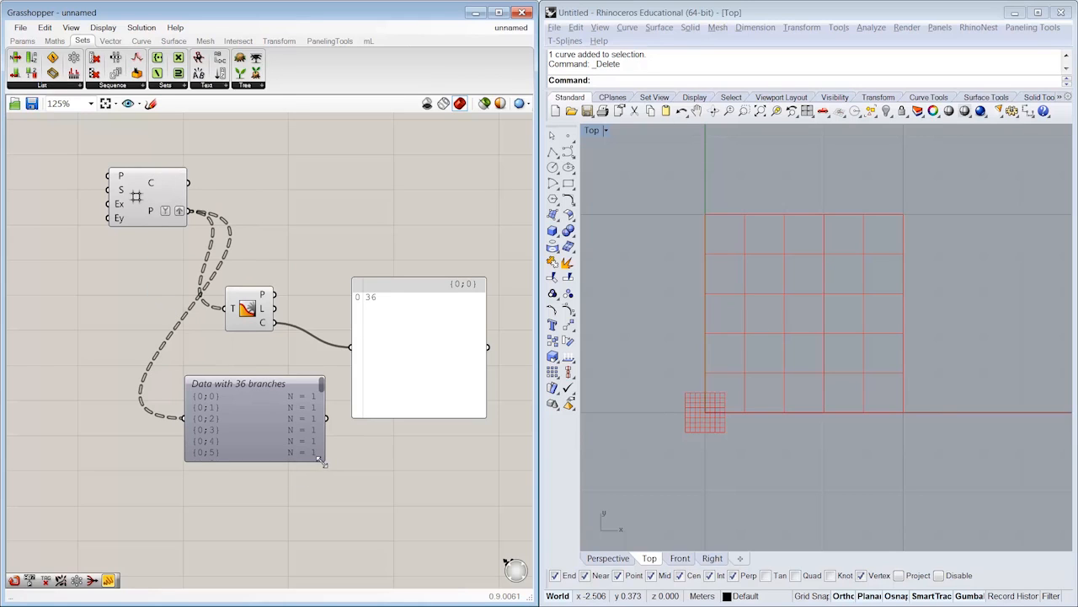
# Enlarge and reposition the Param Viewer, and feed the panel the Tree Statistics P output
pyautogui.moveTo(320, 460); pyautogui.dragTo(340, 505)
pyautogui.scroll(-1, 337, 400)
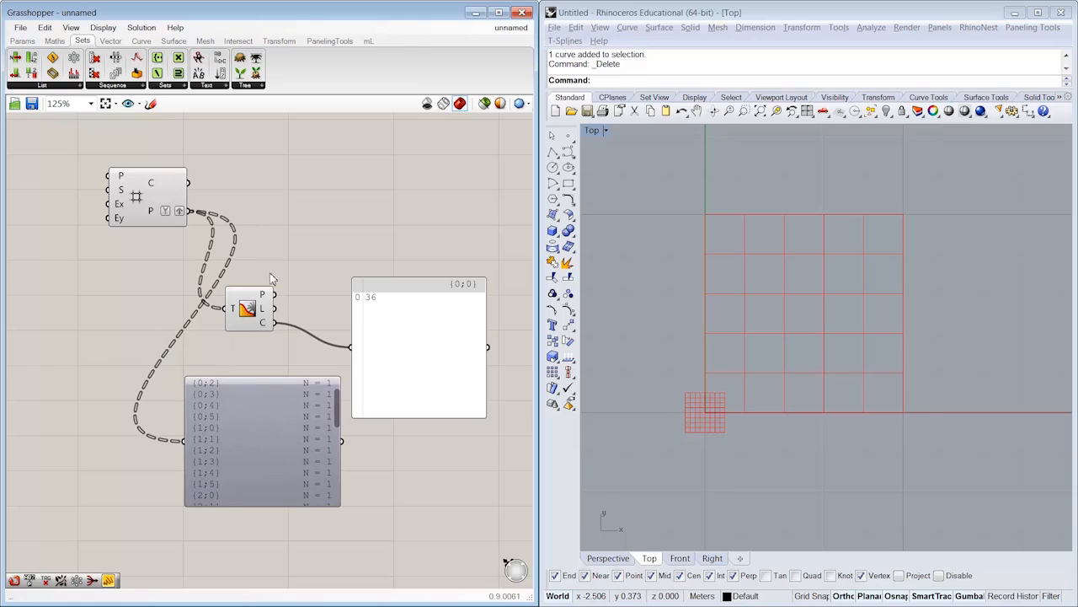
pyautogui.moveTo(274, 294); pyautogui.dragTo(353, 347)
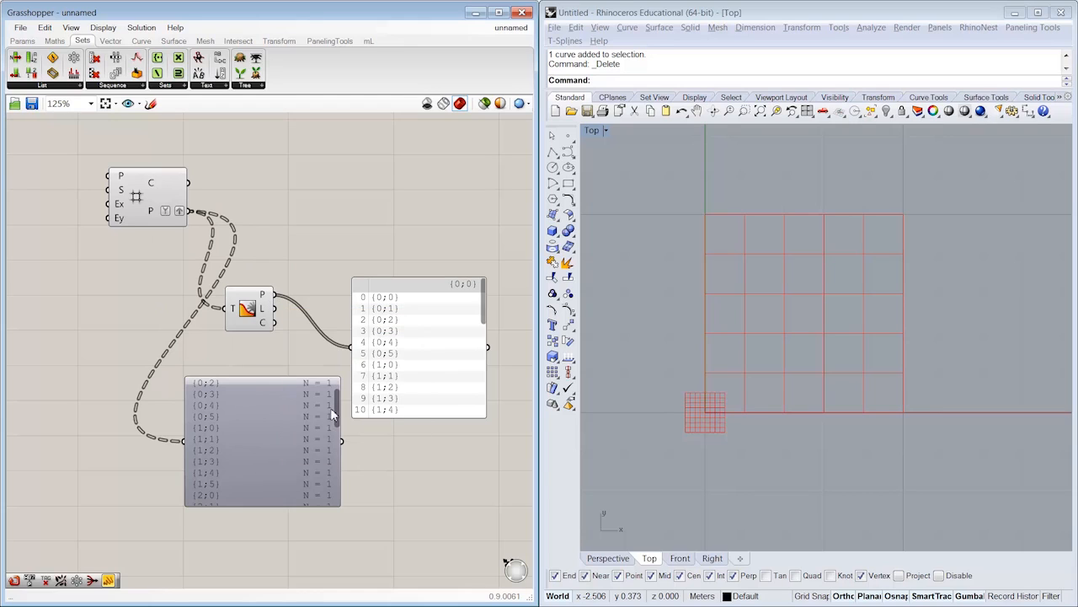
pyautogui.moveTo(335, 409); pyautogui.dragTo(336, 385)
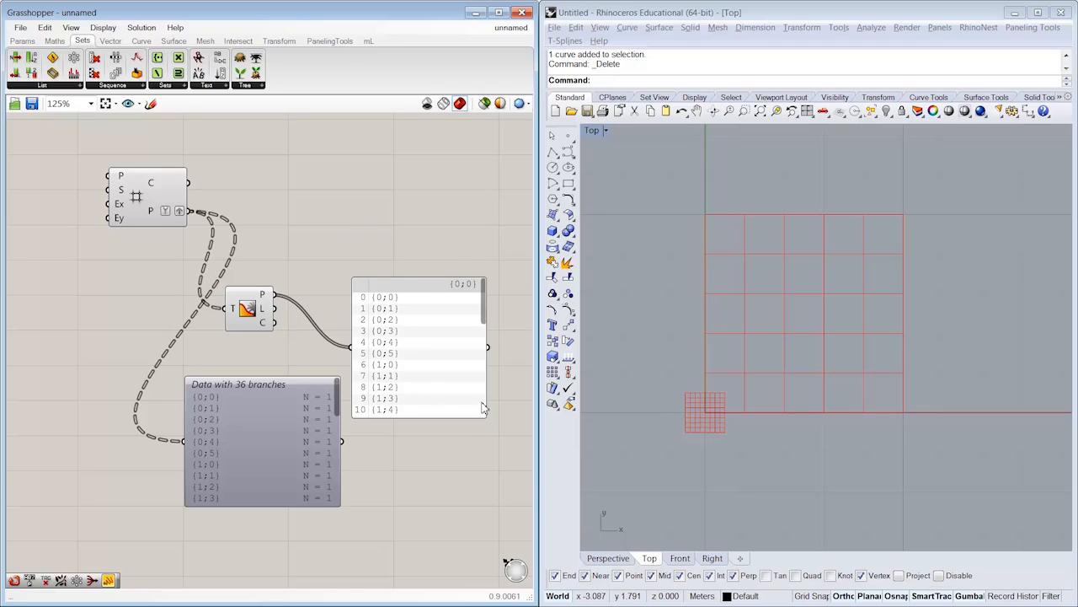
pyautogui.moveTo(373, 340); pyautogui.dragTo(381, 303)
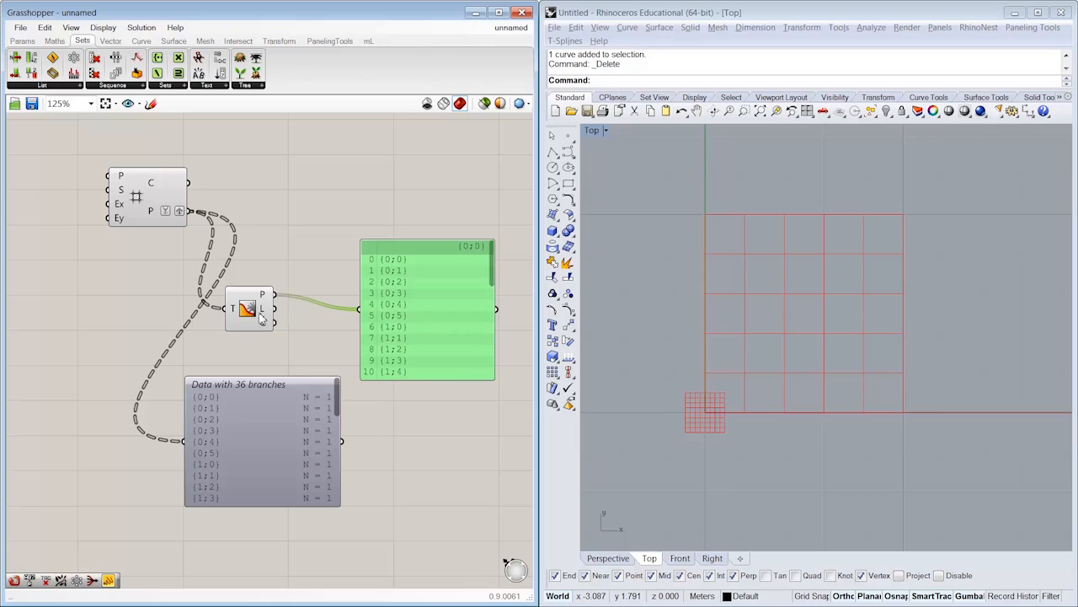
pyautogui.moveTo(249, 403); pyautogui.dragTo(241, 366)
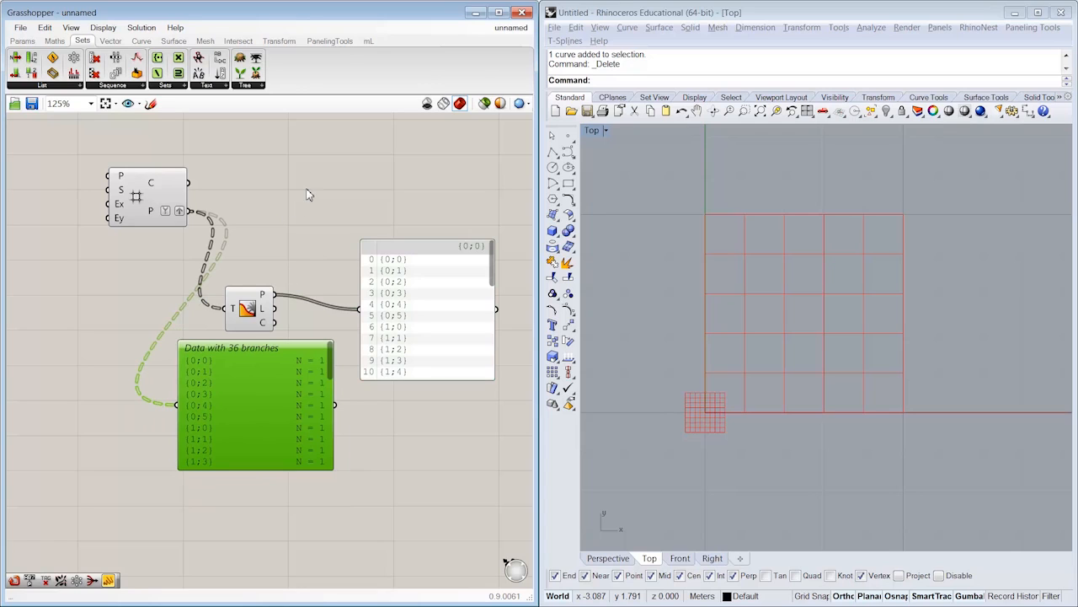
# Add a Match Tree component with the Tree Statistics paths as its tree and the Square grid's points as its guide
pyautogui.click(260, 87)
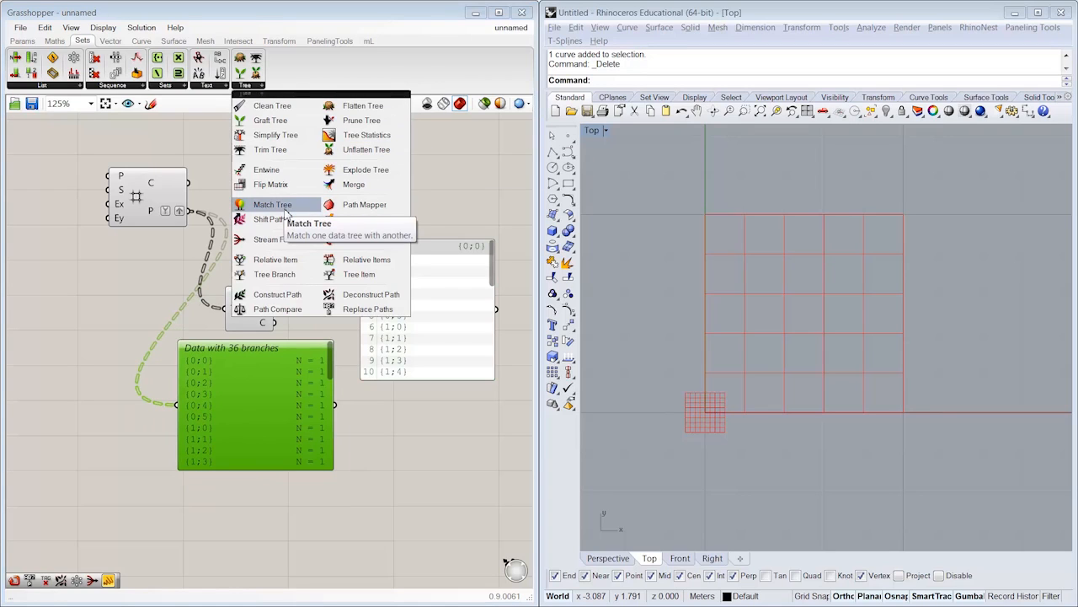
pyautogui.moveTo(286, 214); pyautogui.dragTo(313, 253)
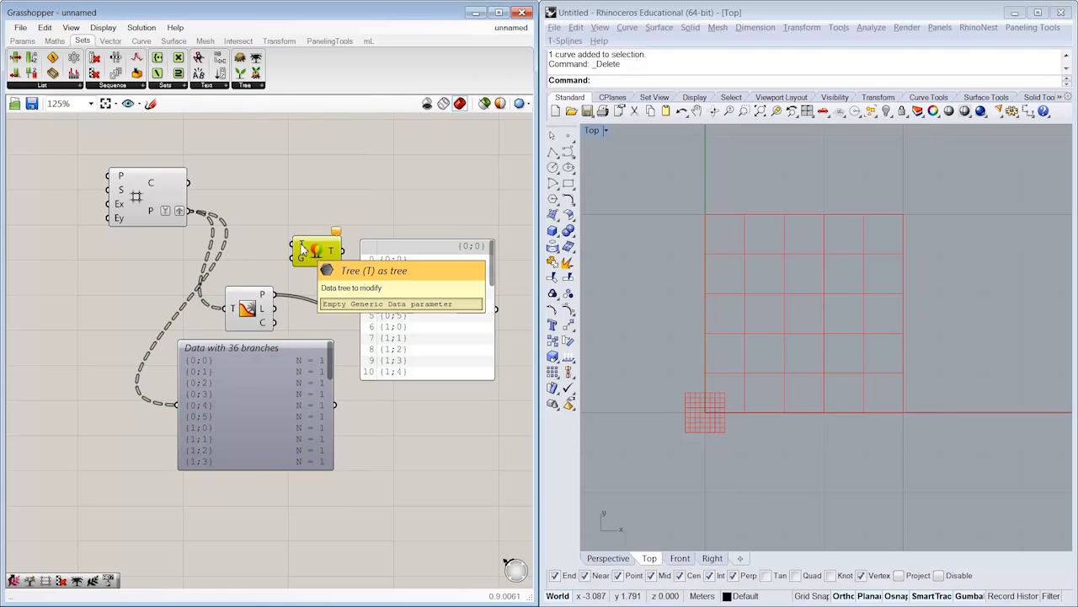
pyautogui.moveTo(274, 309); pyautogui.dragTo(294, 246)
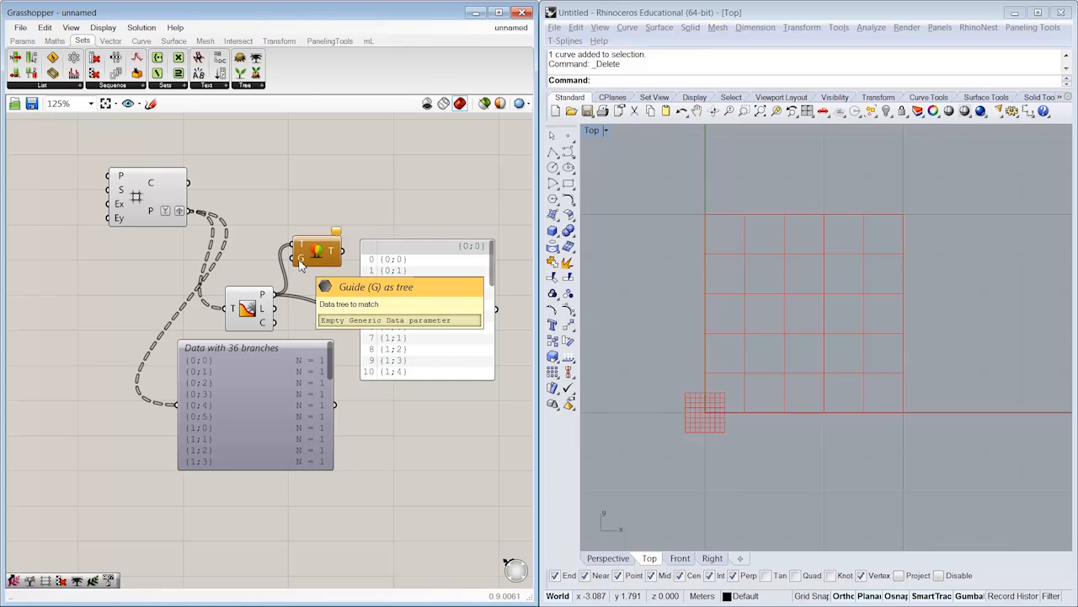
pyautogui.moveTo(301, 263)
pyautogui.mouseDown()
pyautogui.moveTo(266, 208)
pyautogui.moveTo(190, 210)
pyautogui.moveTo(317, 234)
pyautogui.mouseUp()
pyautogui.moveTo(263, 320); pyautogui.dragTo(261, 302)
# Delete the Param Viewer and move the Tree Statistics and Match Tree components up into a tidier layout
pyautogui.click(262, 362)
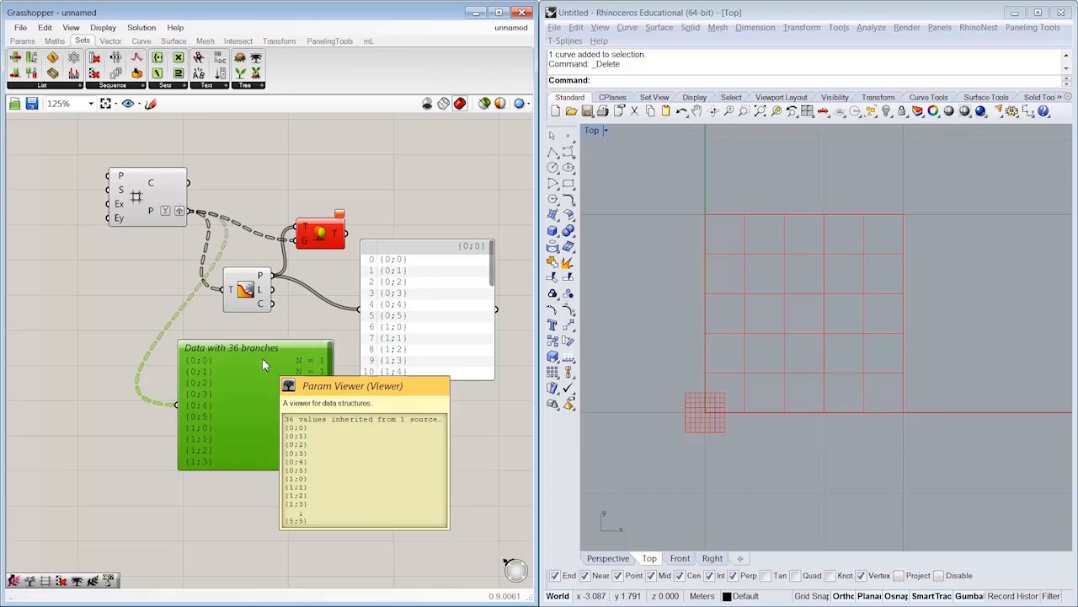
pyautogui.press('Delete')
pyautogui.scroll(2, 253, 358)
pyautogui.click(253, 358)
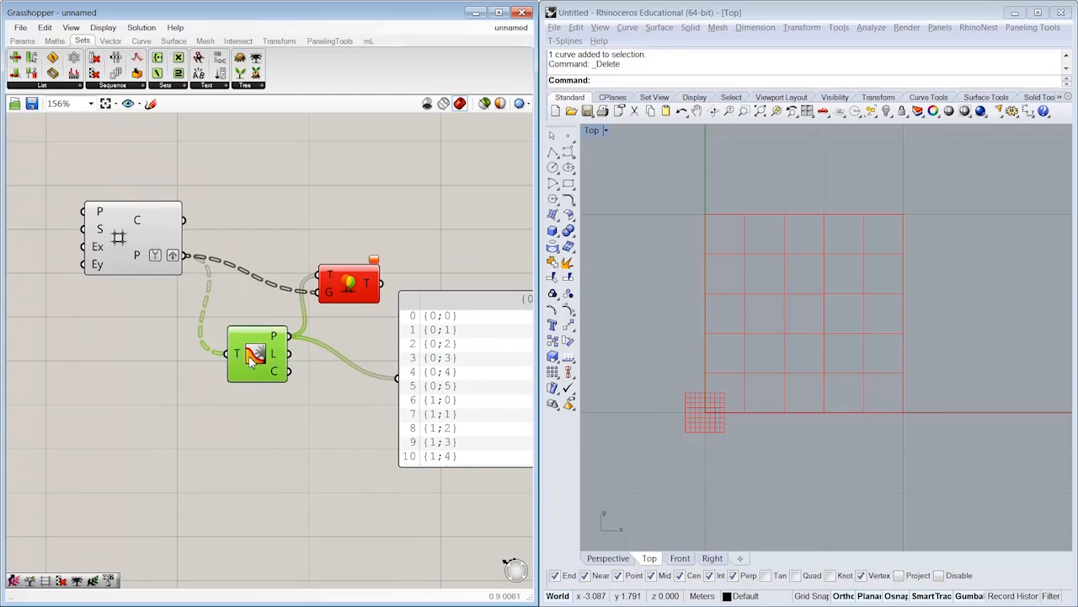
pyautogui.moveTo(249, 356); pyautogui.dragTo(245, 335)
pyautogui.moveTo(336, 280); pyautogui.dragTo(348, 245)
pyautogui.click(349, 223)
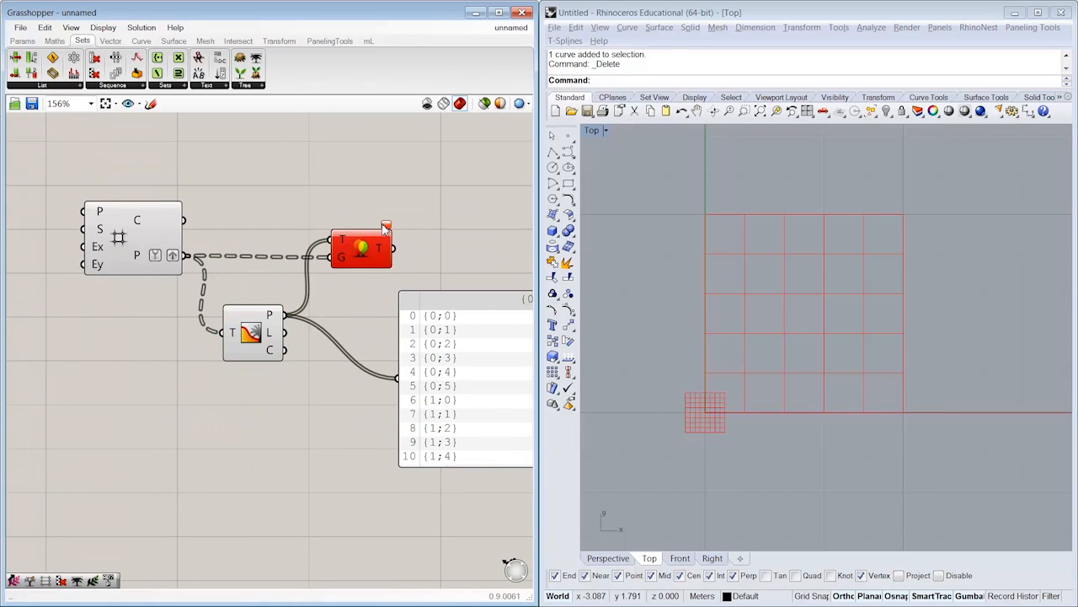
# Graft the Tree Statistics P output and feed the Match Tree output into the panel
pyautogui.moveTo(387, 227)
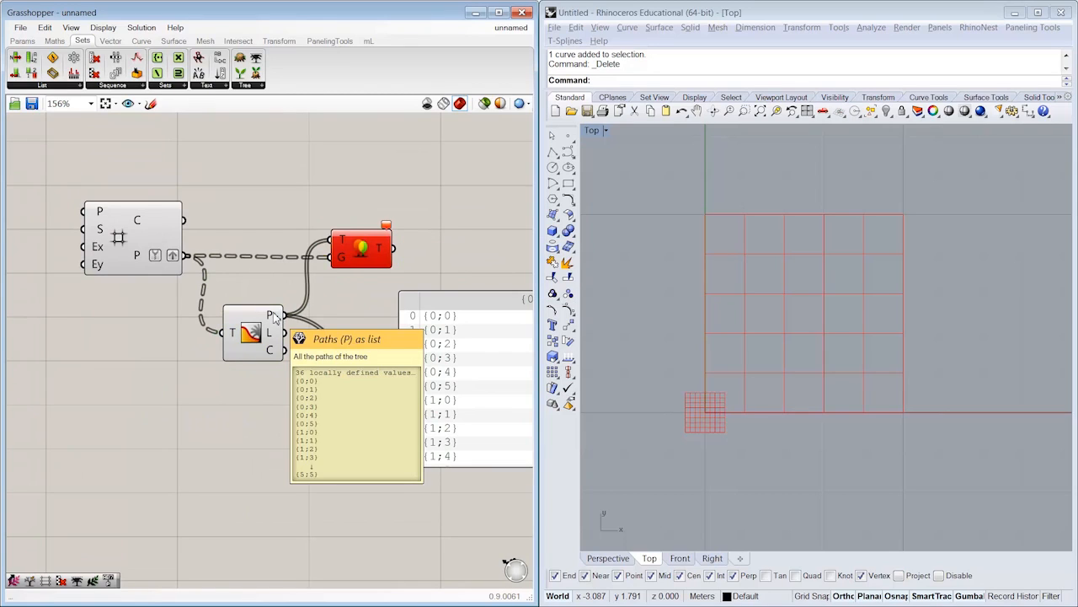
pyautogui.rightClick(273, 315)
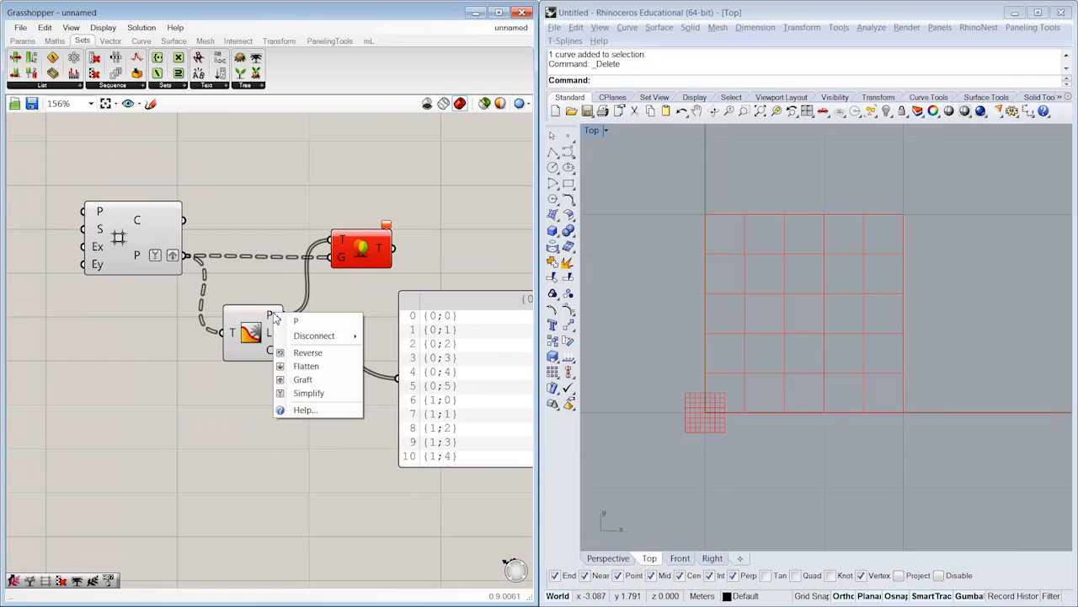
pyautogui.click(302, 380)
pyautogui.moveTo(361, 303); pyautogui.dragTo(337, 300, button='right')
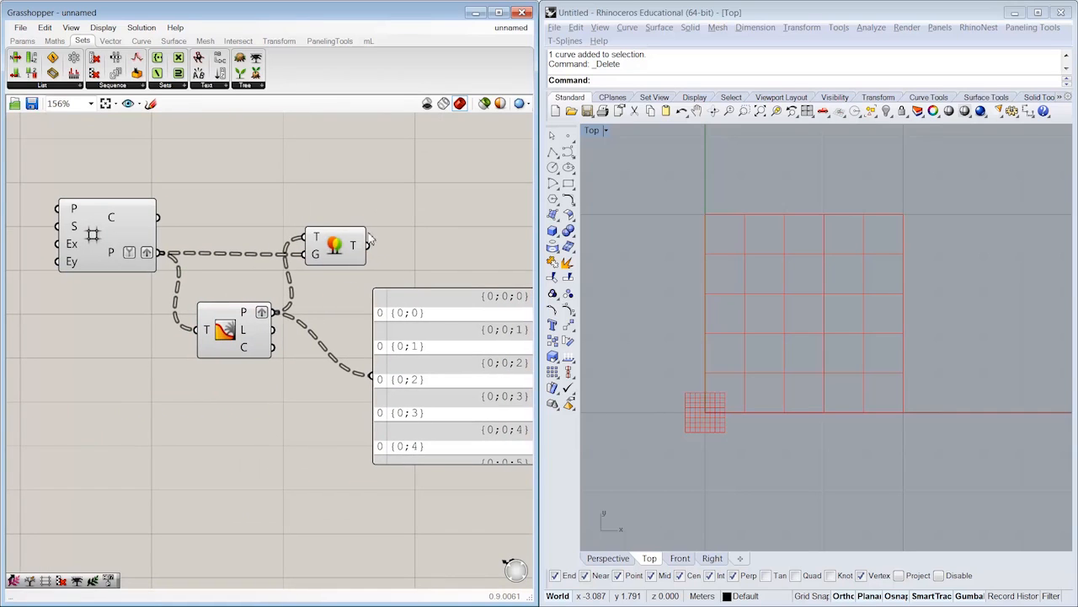
pyautogui.moveTo(358, 246)
pyautogui.moveTo(382, 246); pyautogui.dragTo(391, 349)
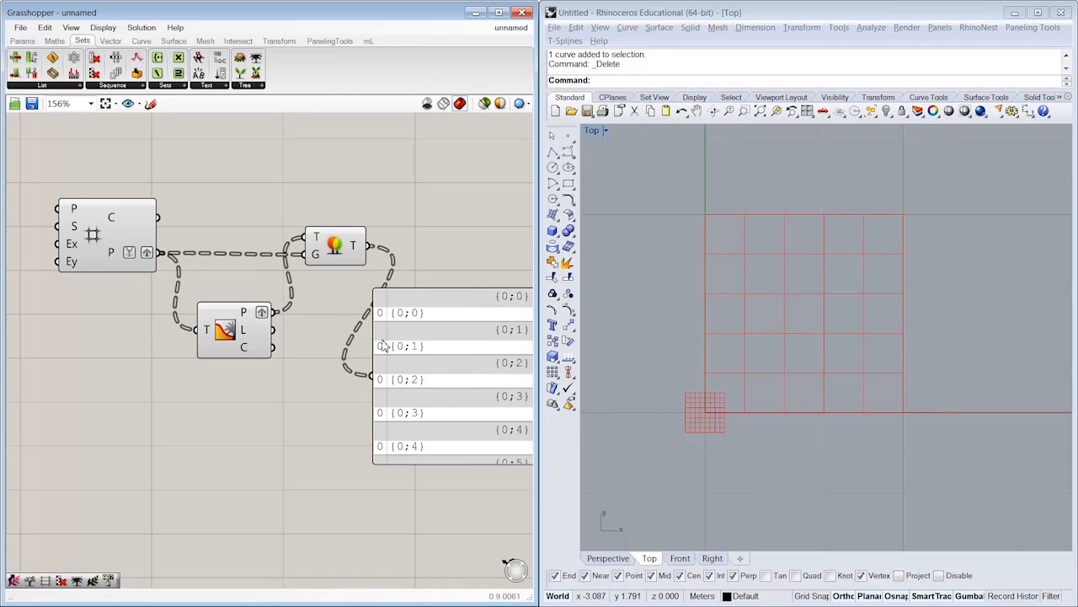
pyautogui.moveTo(502, 313); pyautogui.dragTo(441, 316, button='right')
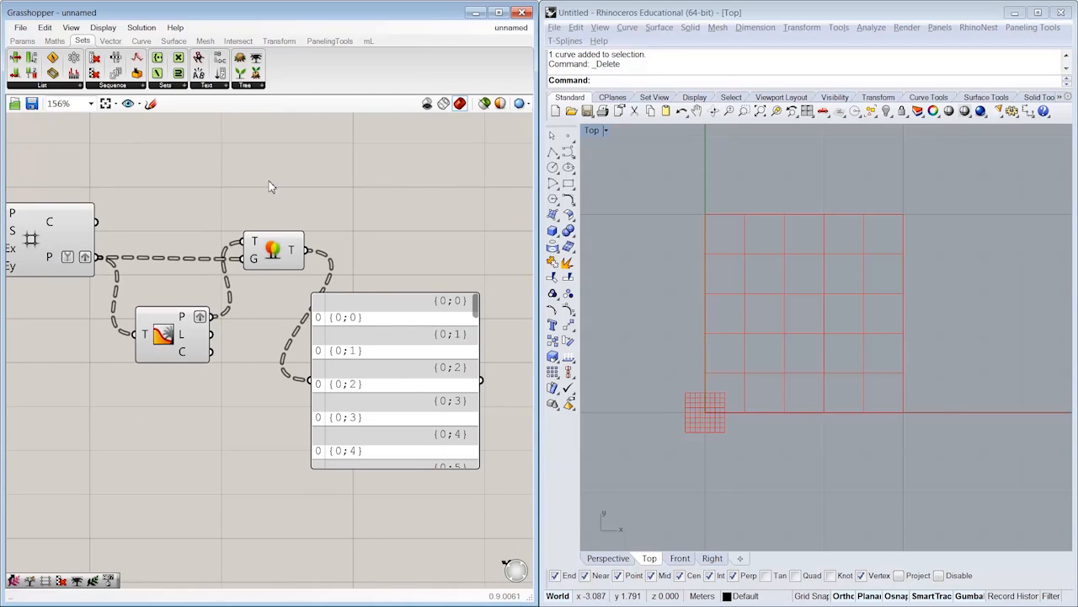
# Add a Text Tag component located at the Square grid's points, with the Match Tree output as its text
pyautogui.moveTo(273, 187); pyautogui.dragTo(318, 192, button='right')
pyautogui.click(113, 40)
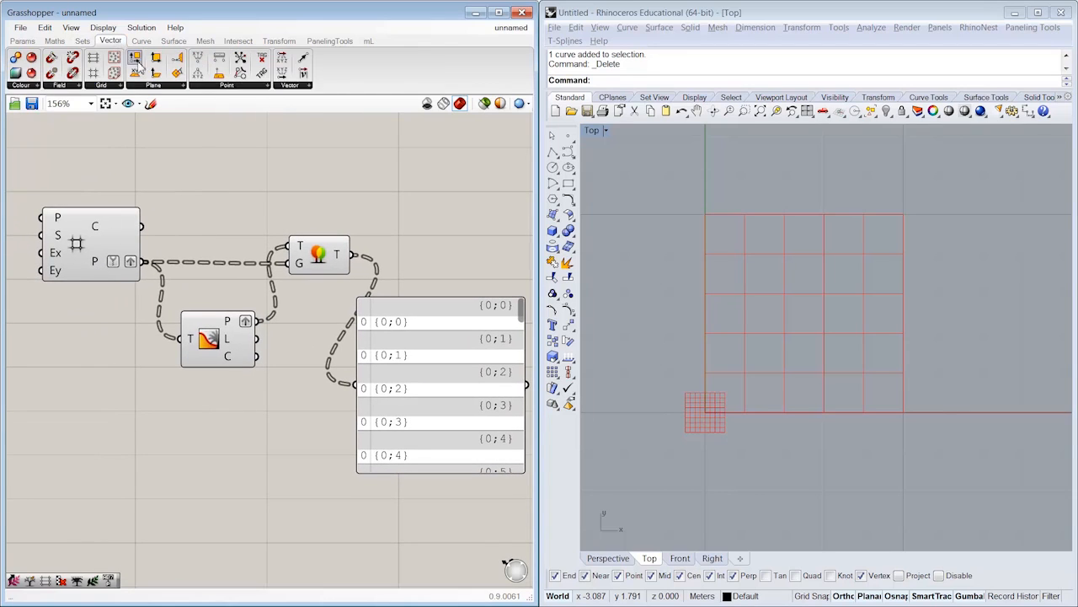
pyautogui.click(208, 86)
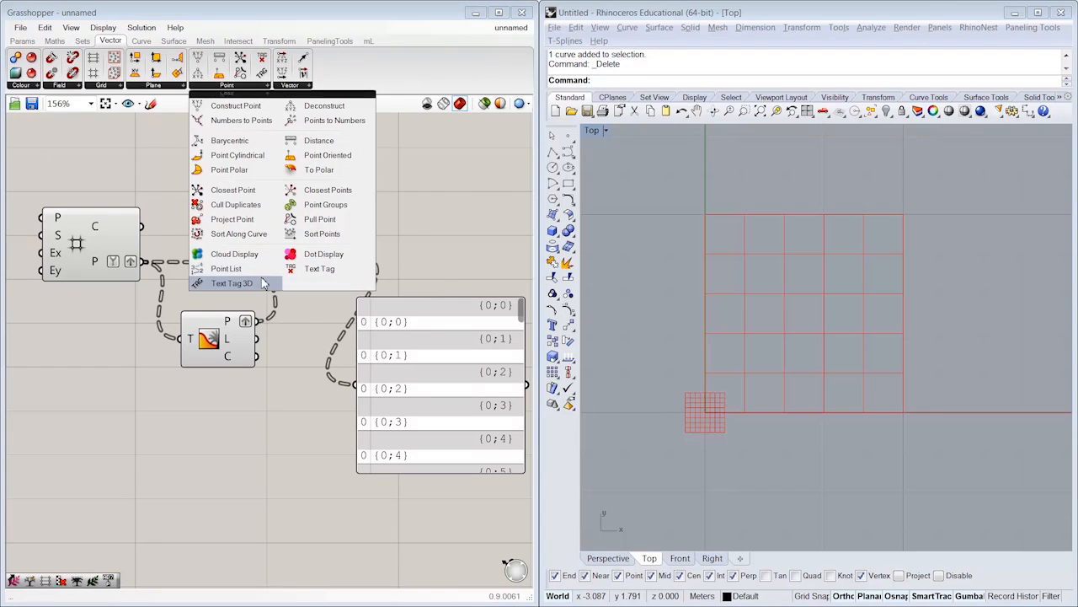
pyautogui.moveTo(291, 268); pyautogui.dragTo(371, 261)
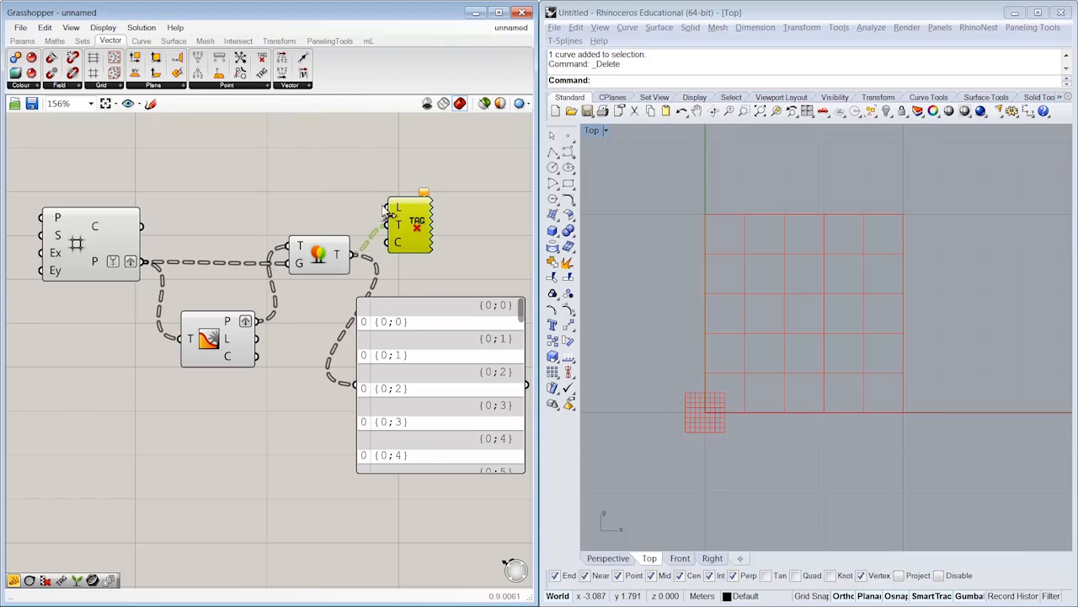
pyautogui.moveTo(389, 207); pyautogui.dragTo(143, 262)
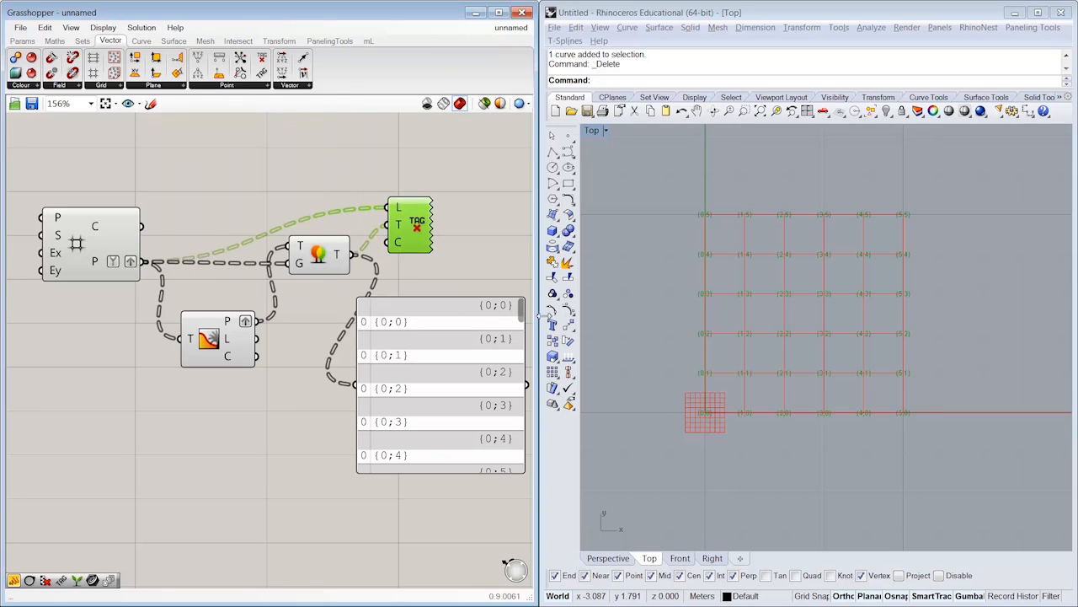
# Turn off the Square grid's preview so only the path tags show in the Top viewport
pyautogui.scroll(5, 712, 340)
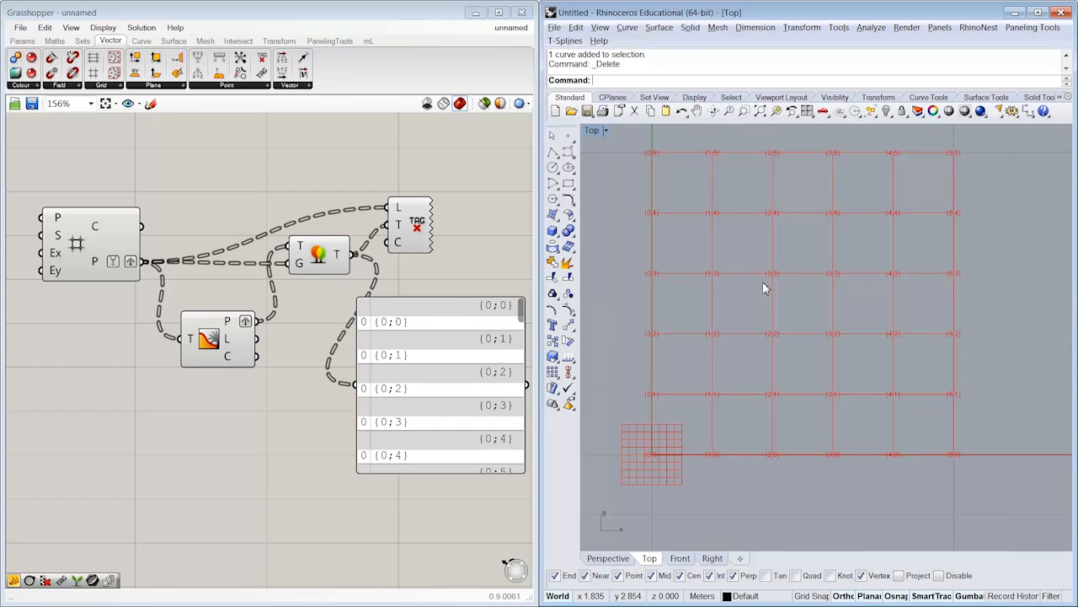
pyautogui.rightClick(88, 238)
pyautogui.click(95, 256)
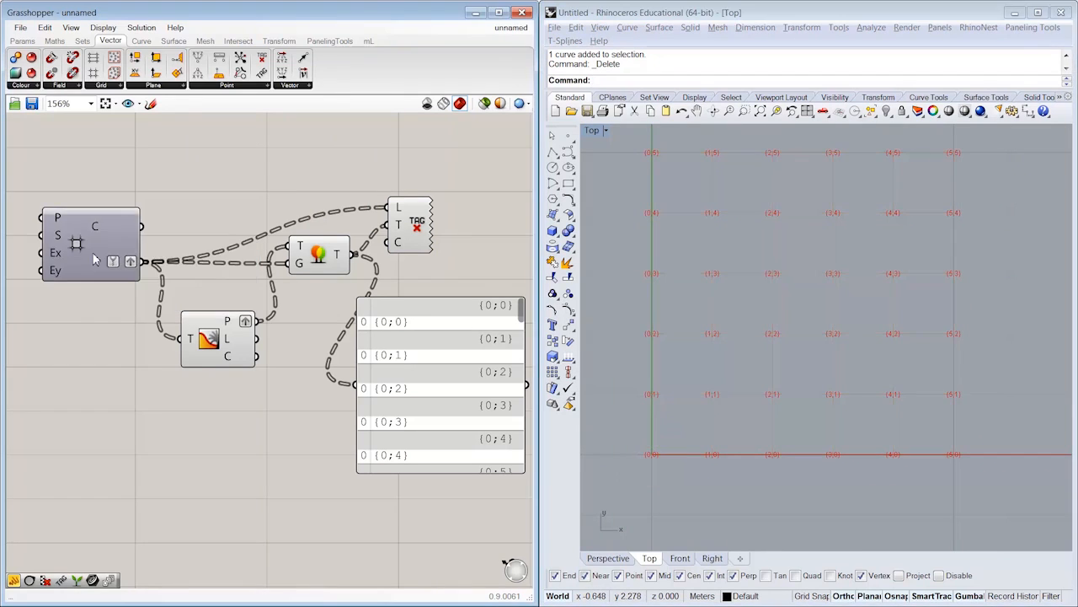
pyautogui.moveTo(691, 302); pyautogui.dragTo(690, 293, button='right')
pyautogui.scroll(2, 688, 337)
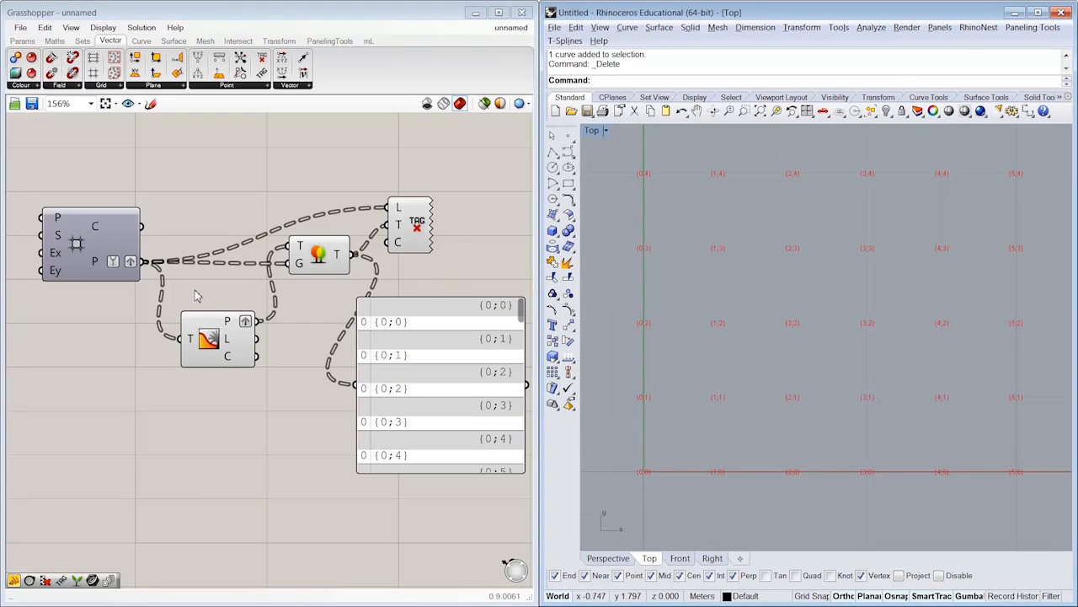
# Delete the panel and move the Match Tree and Text Tag components closer together
pyautogui.moveTo(415, 371); pyautogui.dragTo(424, 349)
pyautogui.press('Delete')
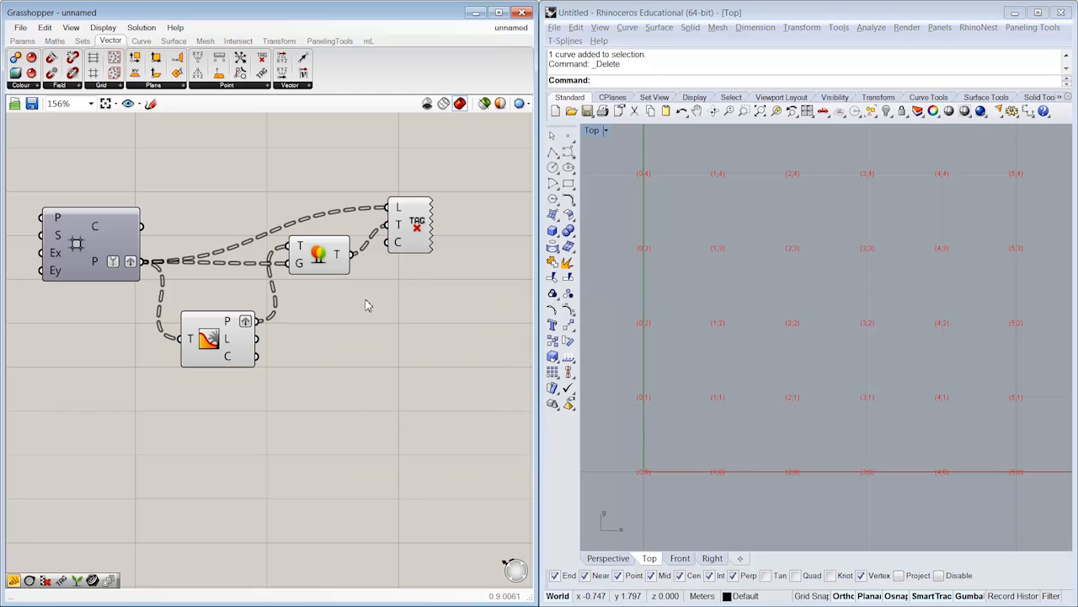
pyautogui.moveTo(326, 254); pyautogui.dragTo(321, 256)
pyautogui.moveTo(412, 226); pyautogui.dragTo(393, 227)
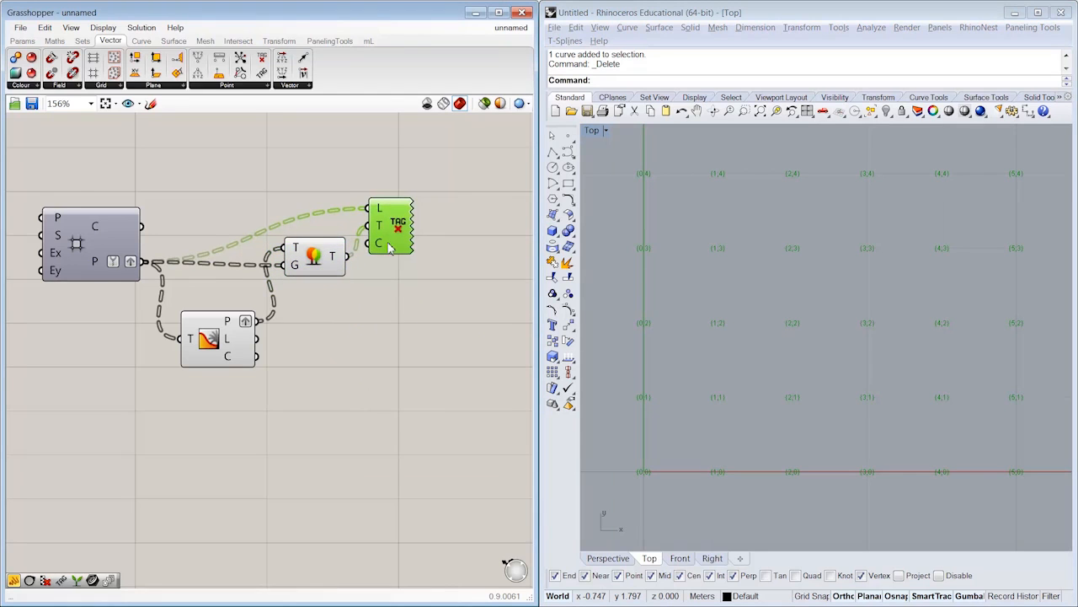
pyautogui.moveTo(348, 268); pyautogui.dragTo(388, 279, button='right')
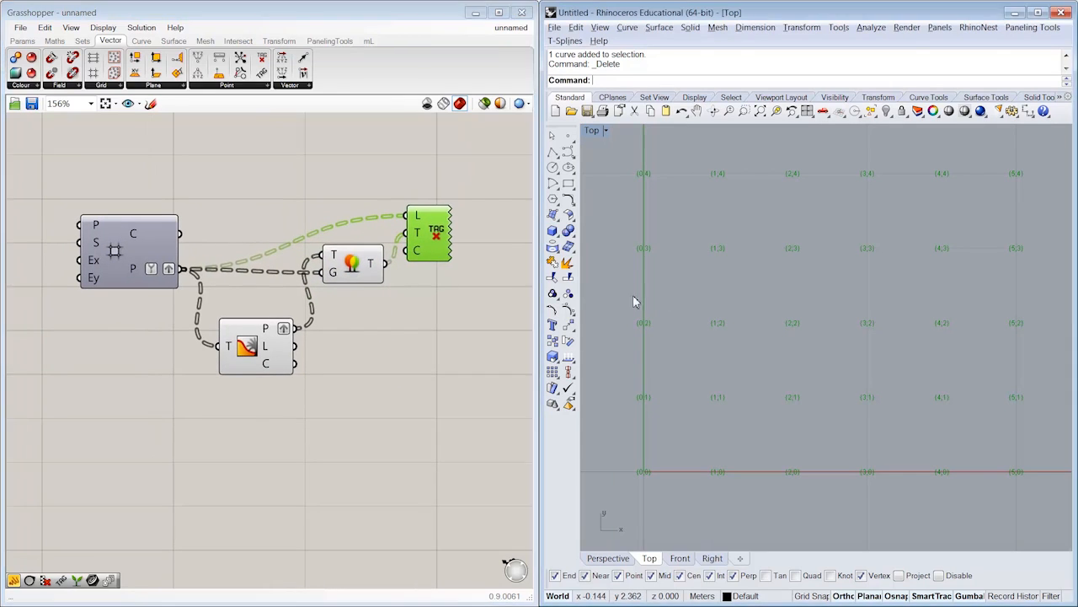
pyautogui.click(457, 315)
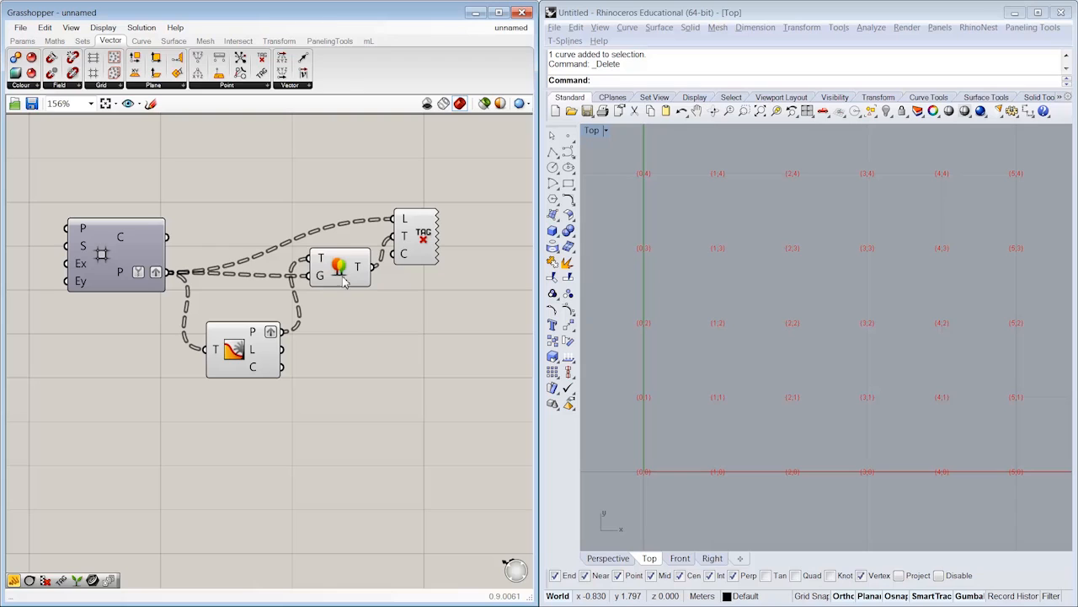
pyautogui.moveTo(346, 314); pyautogui.dragTo(349, 312, button='right')
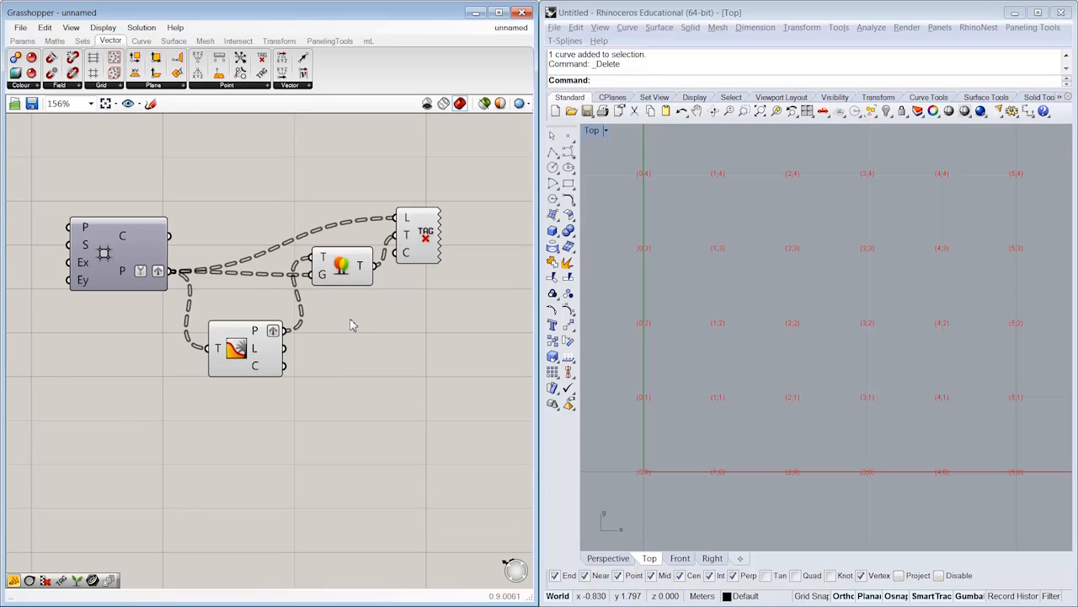